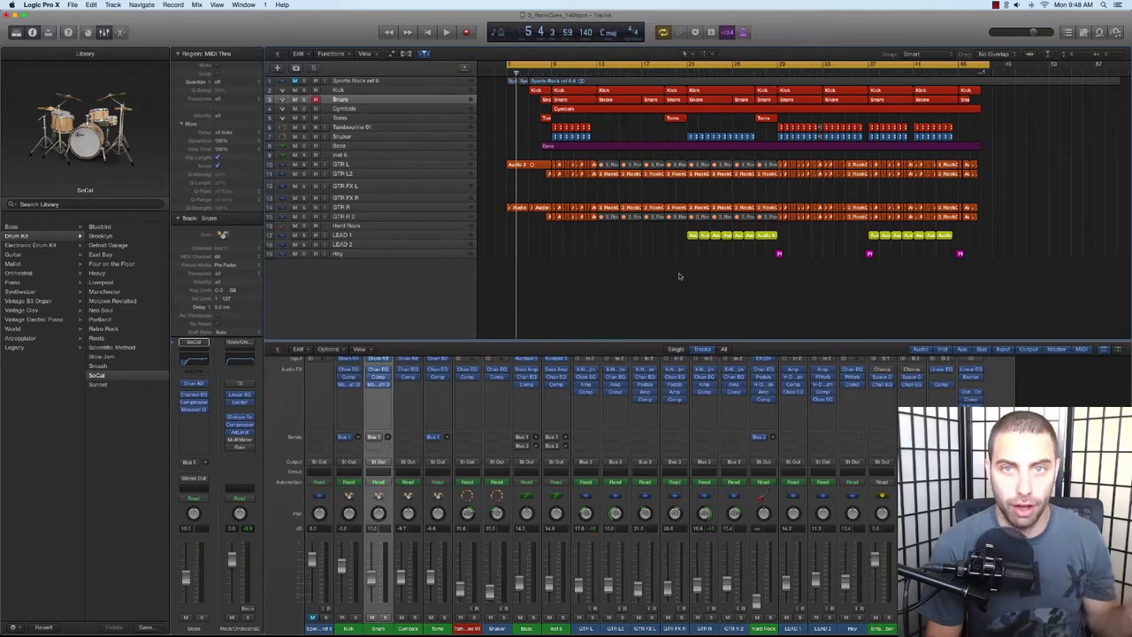
Step: Move the start of the cycle range toward the end of the cue, and return it to bar 5
scroll(679, 272, right, 1)
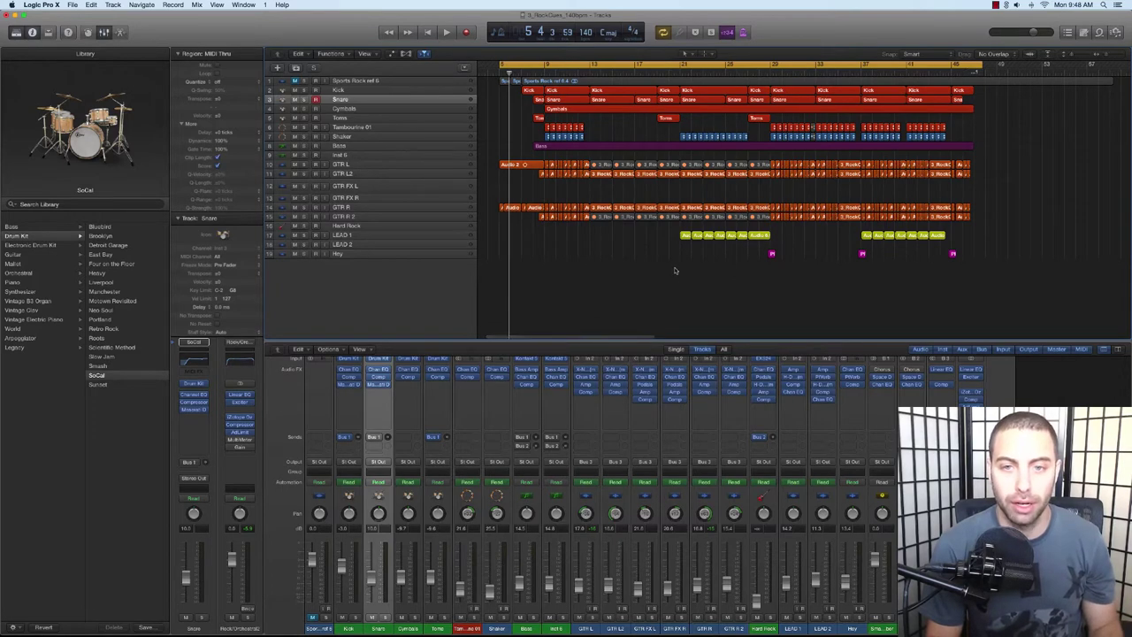
scroll(672, 268, right, 2)
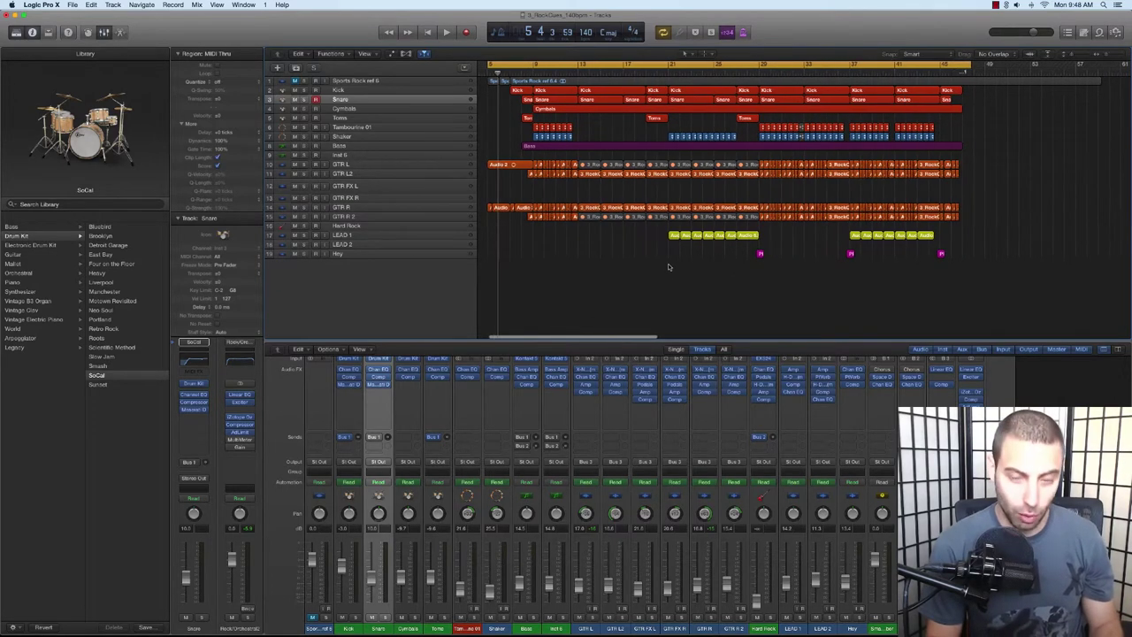
scroll(669, 267, left, 4)
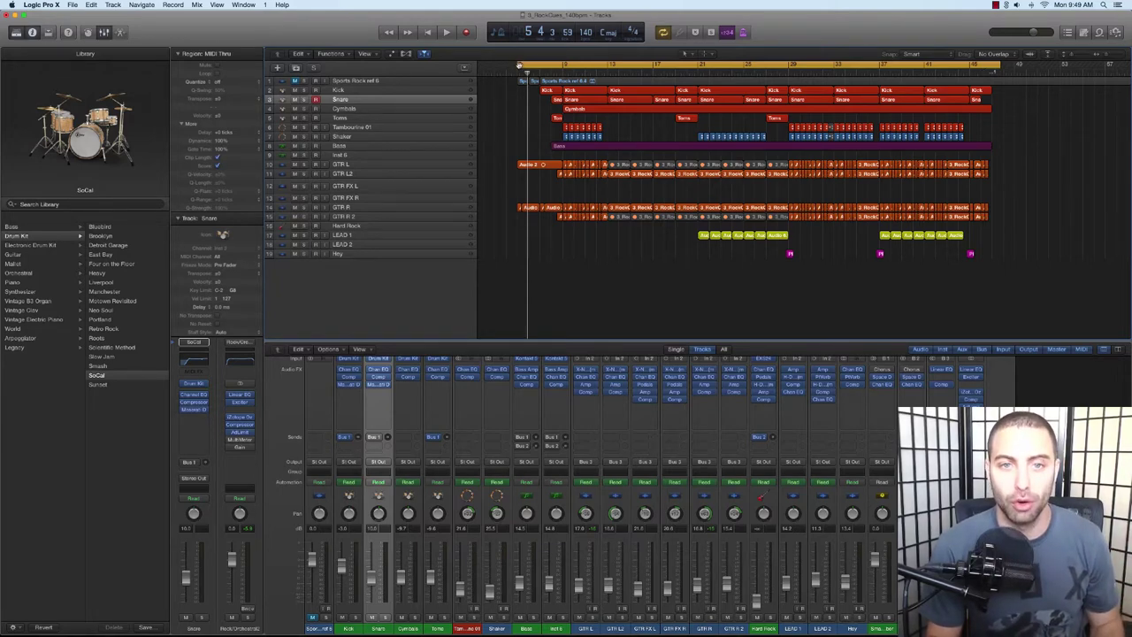
drag(825, 65, 976, 64)
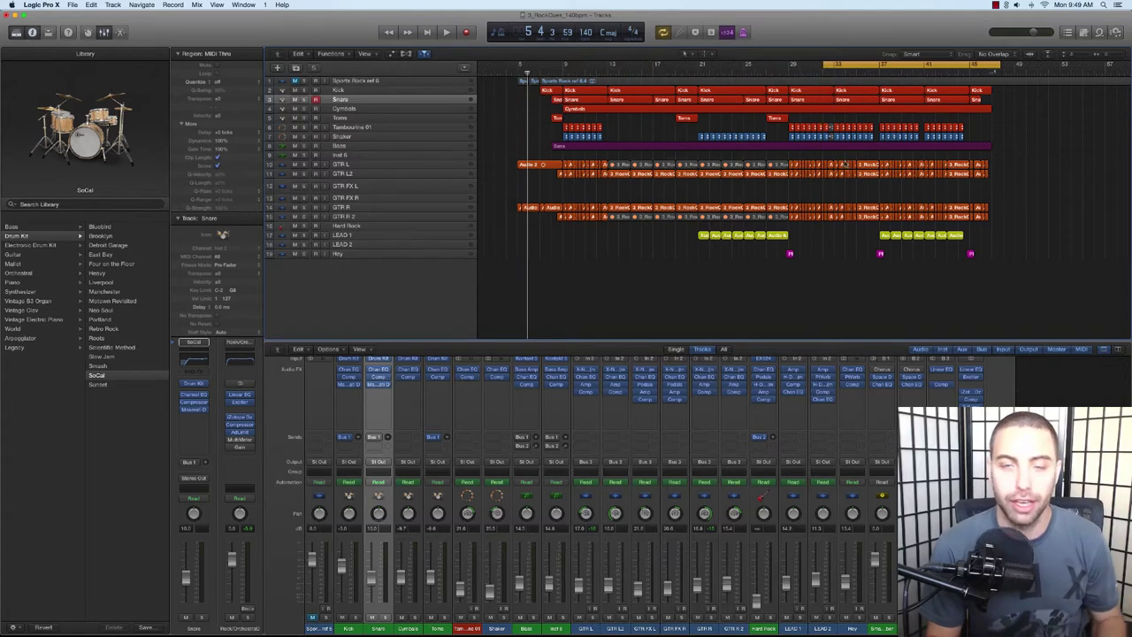
drag(825, 65, 963, 67)
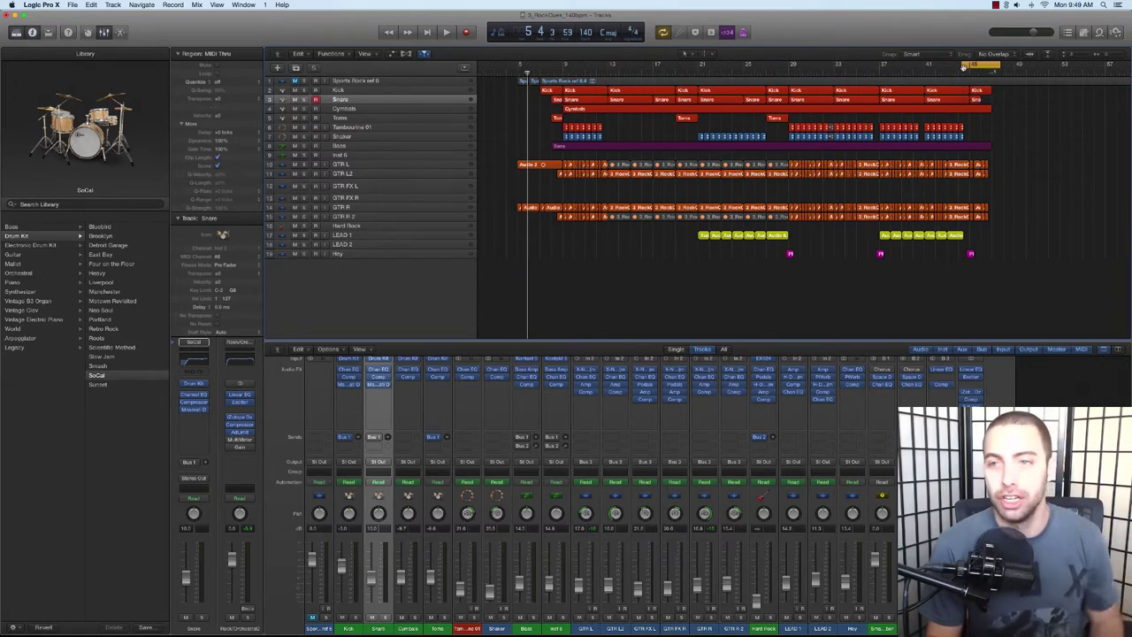
drag(963, 66, 515, 86)
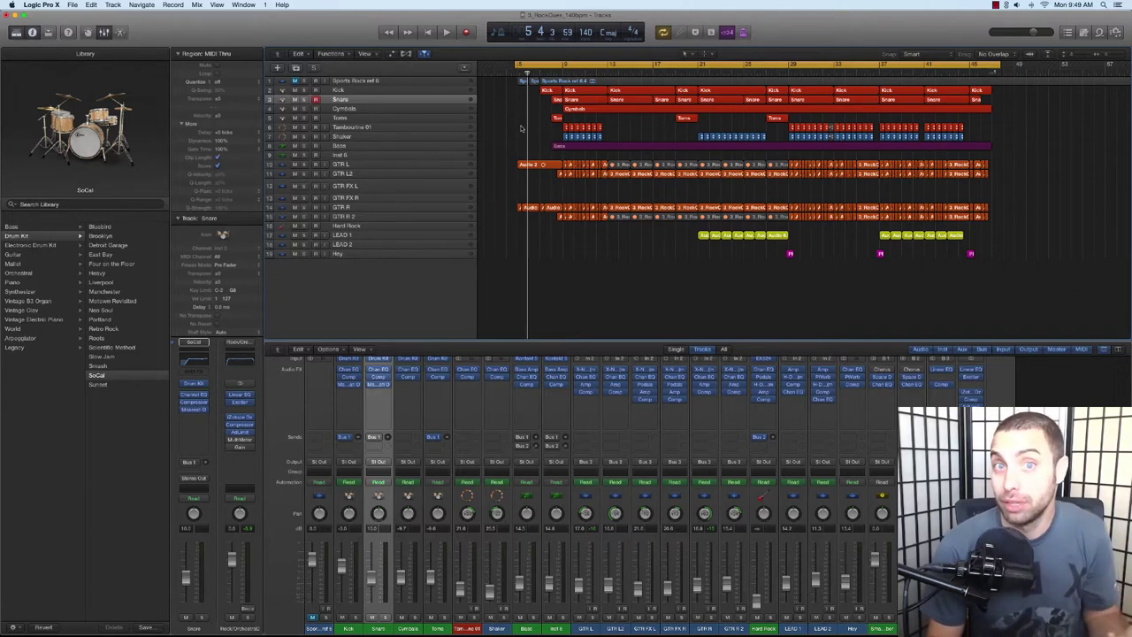
Step: Look over the arrangement of all the cues in the project, and close in on the first cue
scroll(542, 134, right, 3)
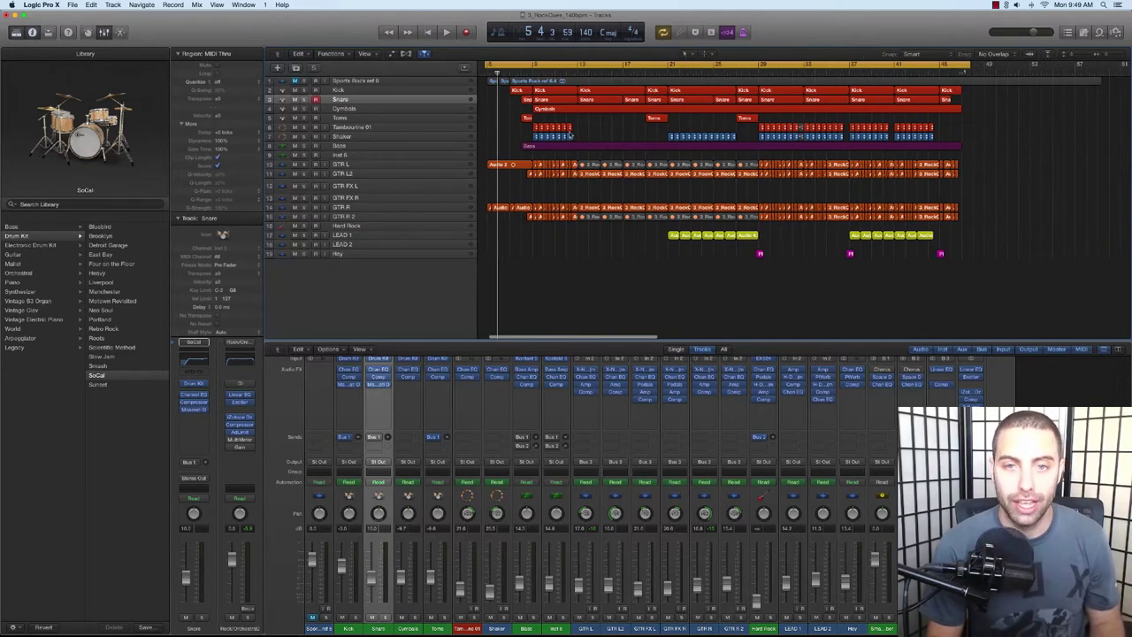
scroll(557, 130, left, 2)
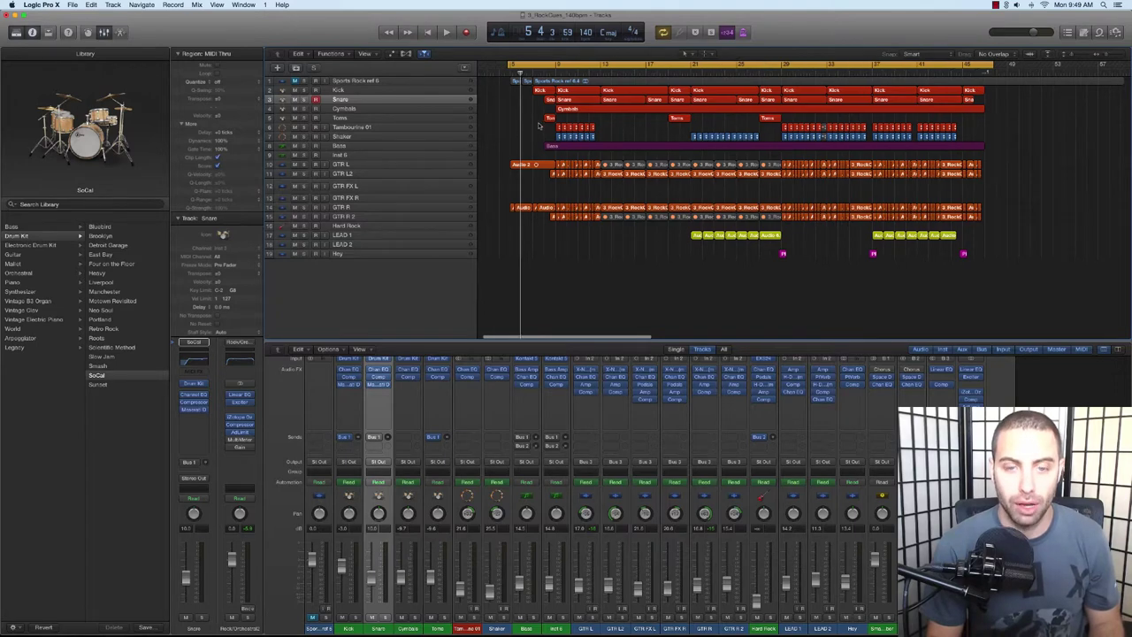
key(super+Left)
key(super+Left)
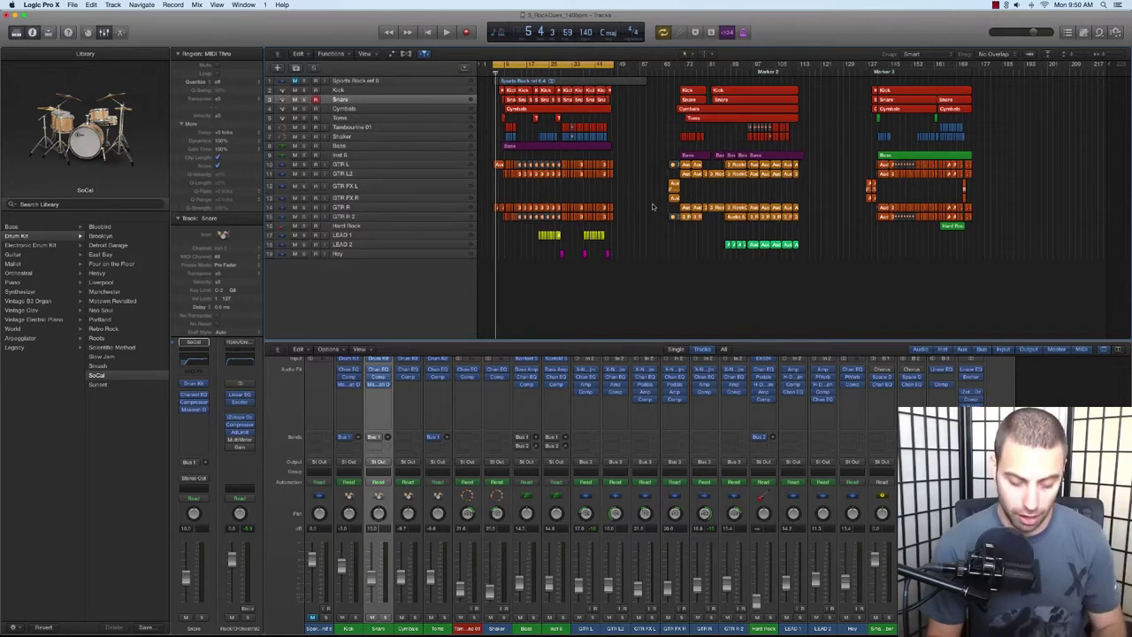
key(super+Down)
key(super+Right)
key(super+Down)
key(super+Right)
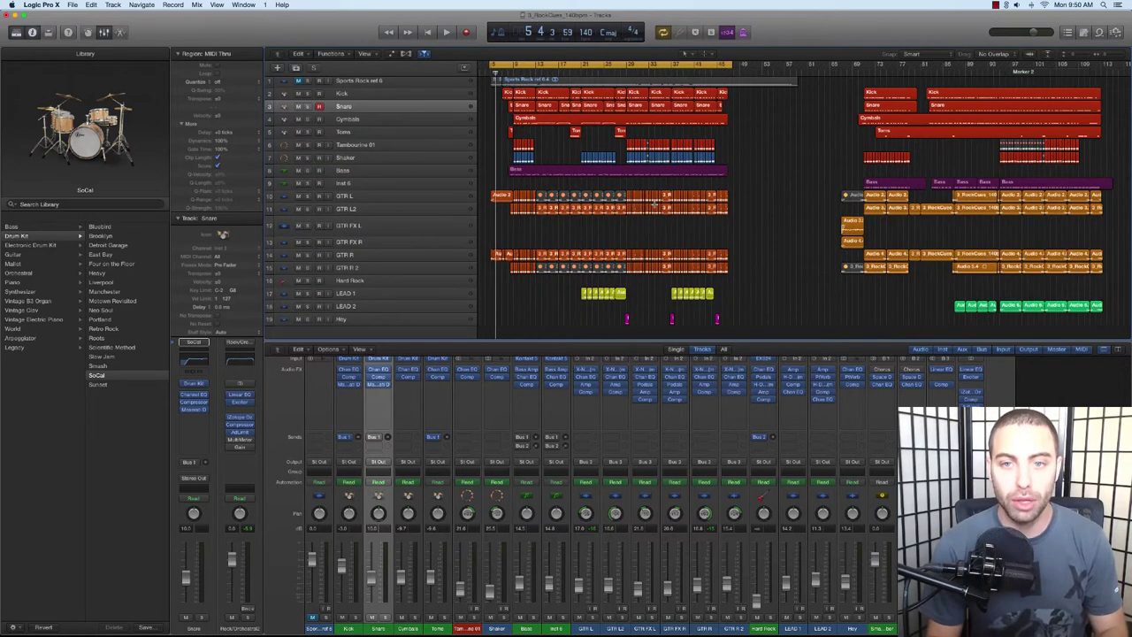
key(super+Right)
key(super+Right)
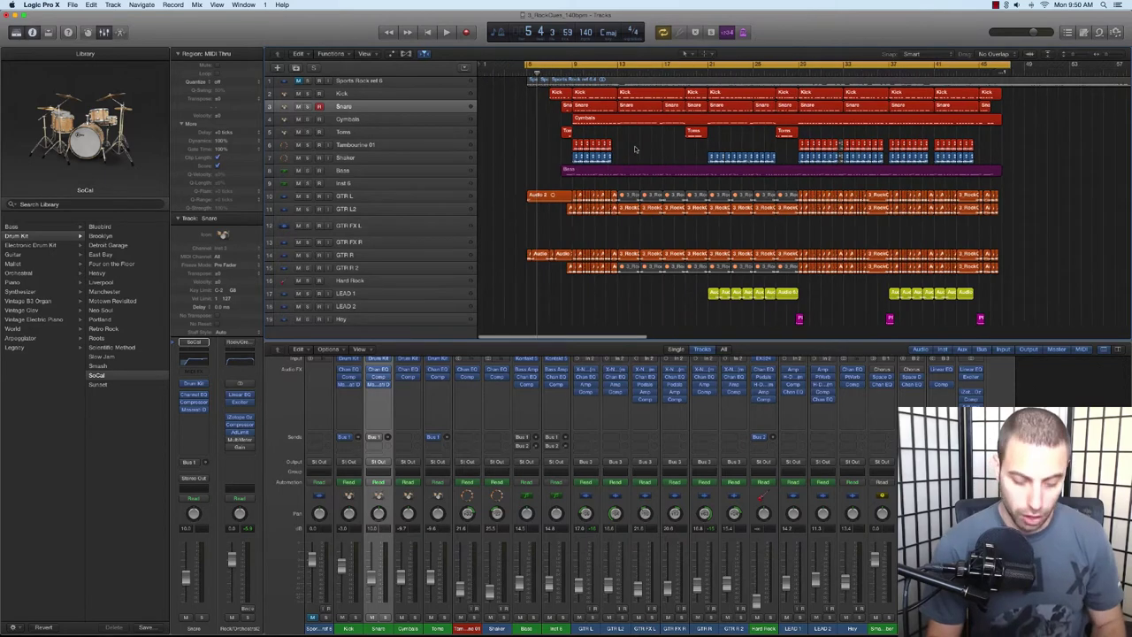
Step: Align the start of the cycle range exactly with bar 5, where the first cue begins
key(super+Down)
scroll(640, 154, right, 2)
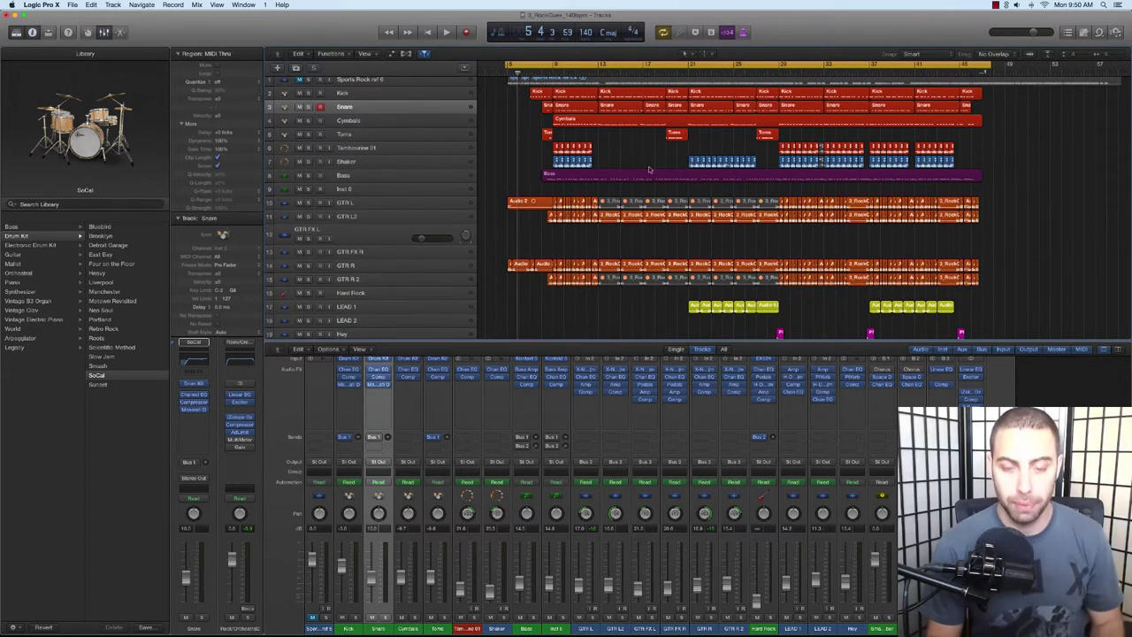
key(super+Down)
key(super+Right)
key(super+Right)
key(super+Right)
scroll(551, 108, left, 3)
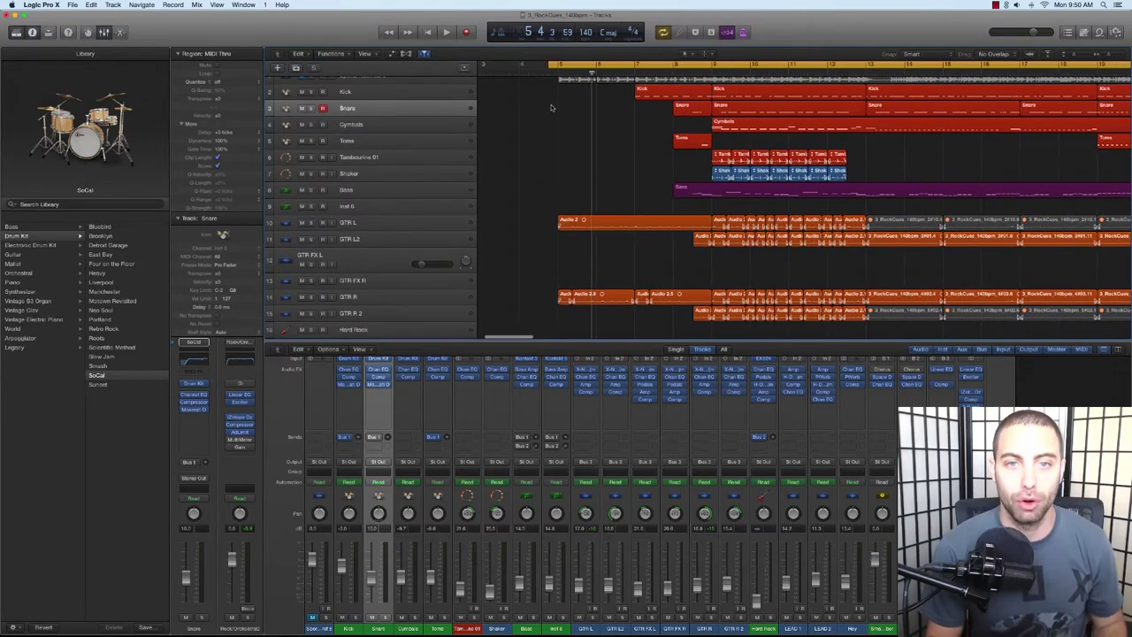
drag(550, 65, 559, 64)
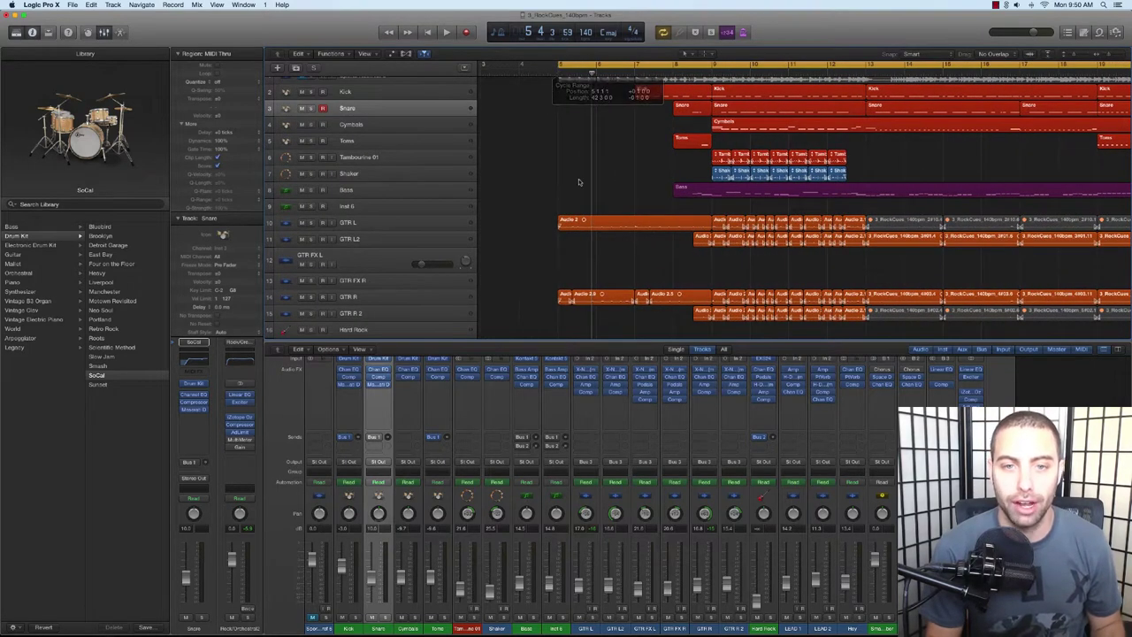
drag(579, 182, 578, 183)
Step: Hide the mixer so the tracks area fills the window
key(super+Down)
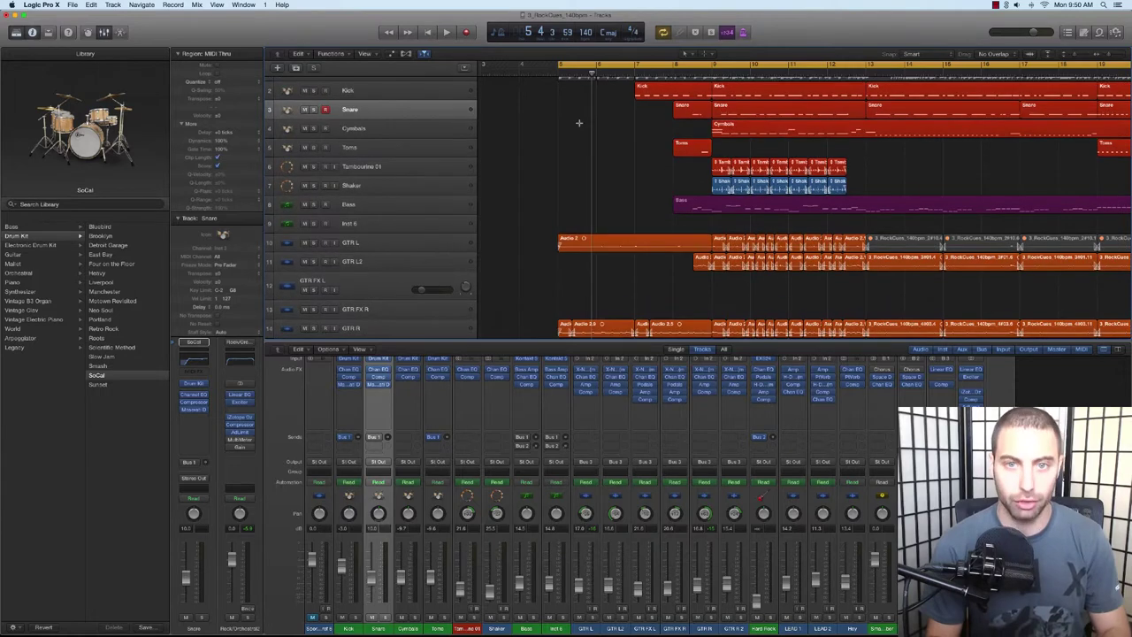
key(super+Right)
click(103, 33)
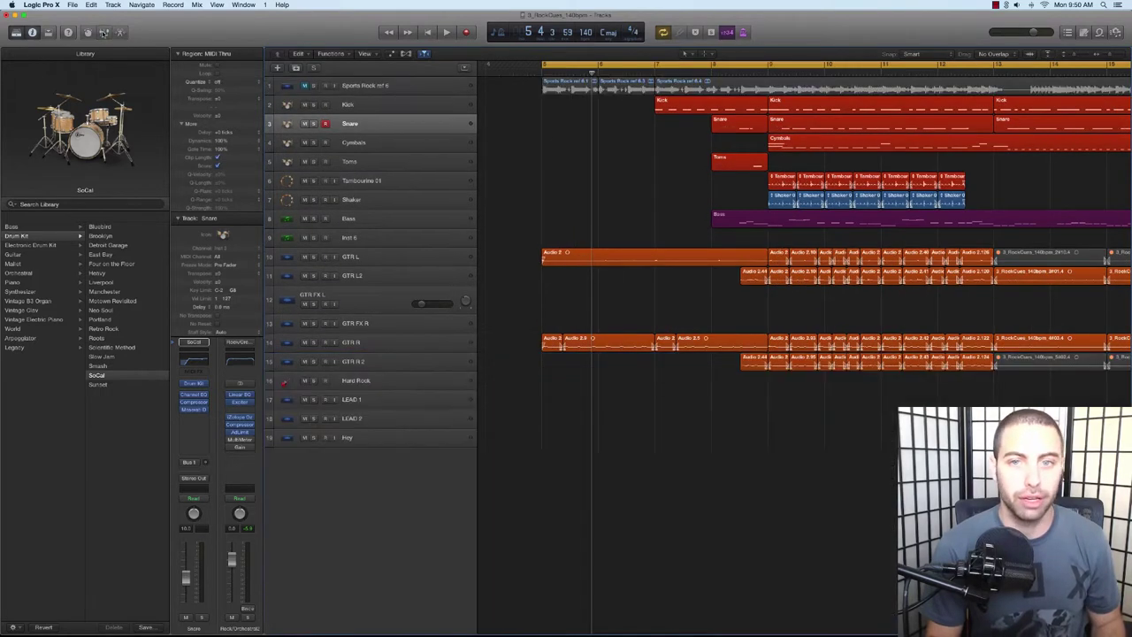
scroll(524, 166, left, 2)
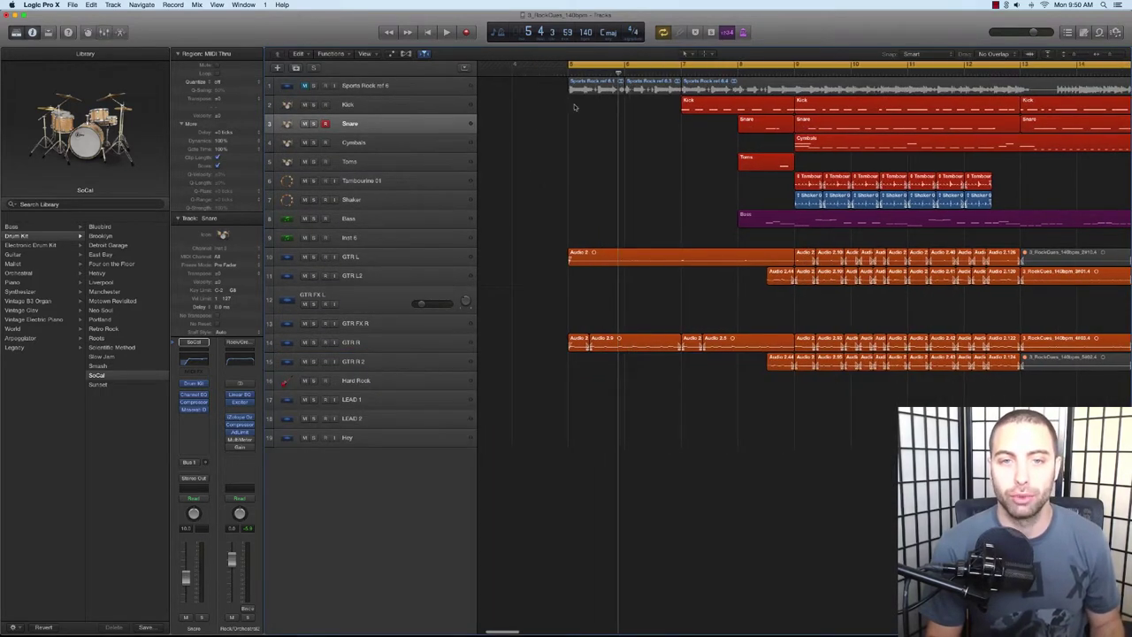
Step: Examine the reference and guitar regions where the cue starts at bar 5, and the layout of the whole cue
key(super+Down)
key(super+Down)
key(super+Right)
key(super+Right)
key(super+Right)
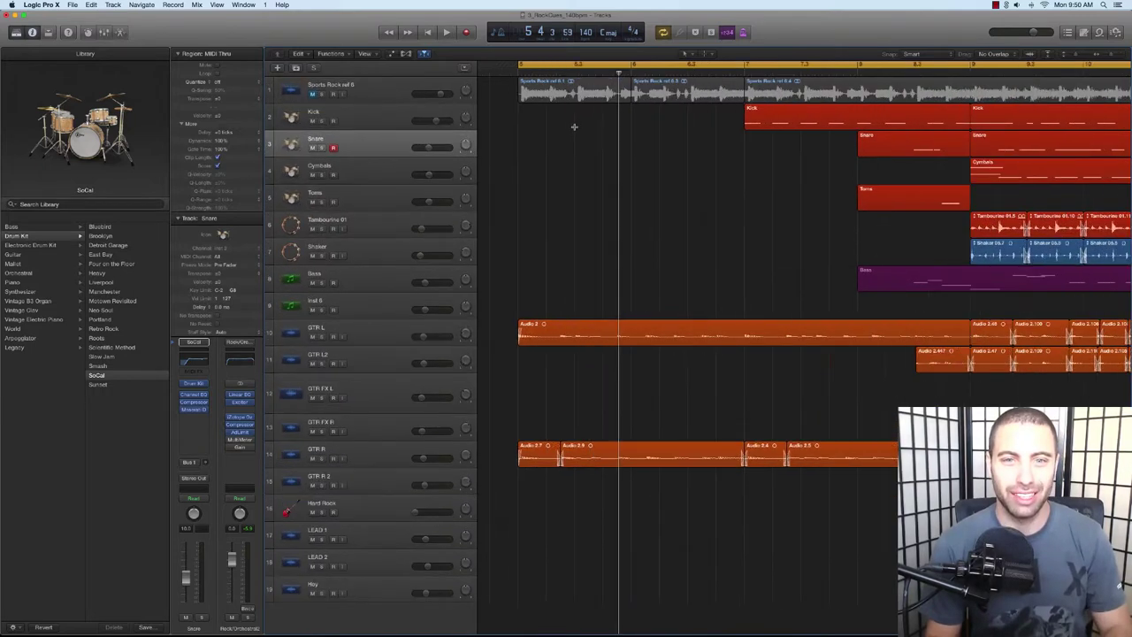
scroll(558, 111, left, 3)
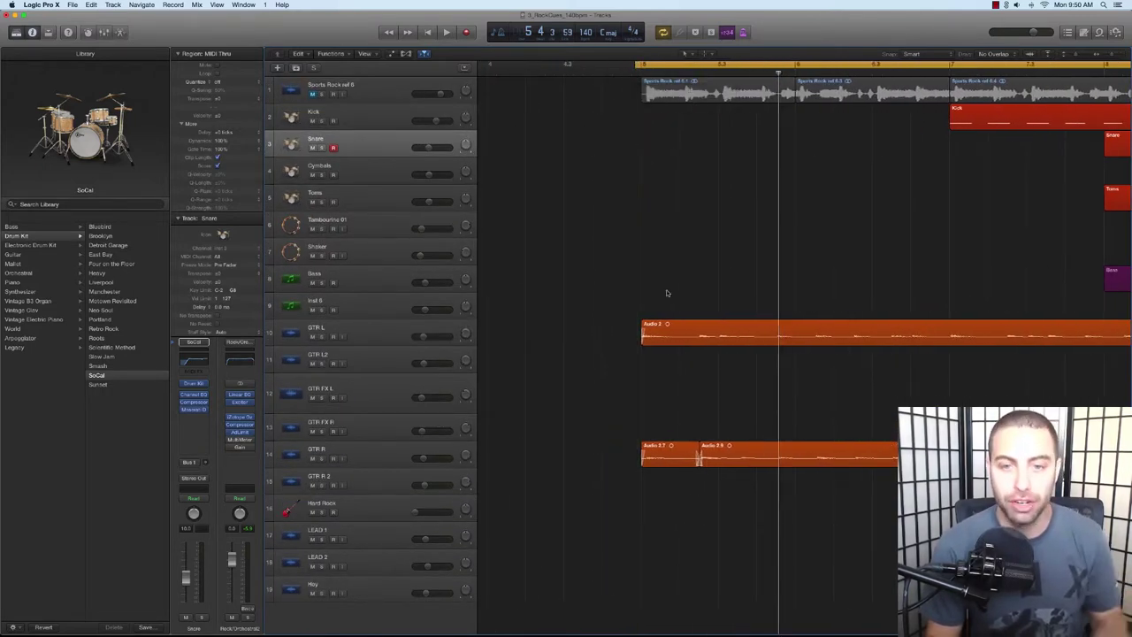
key(super+Up)
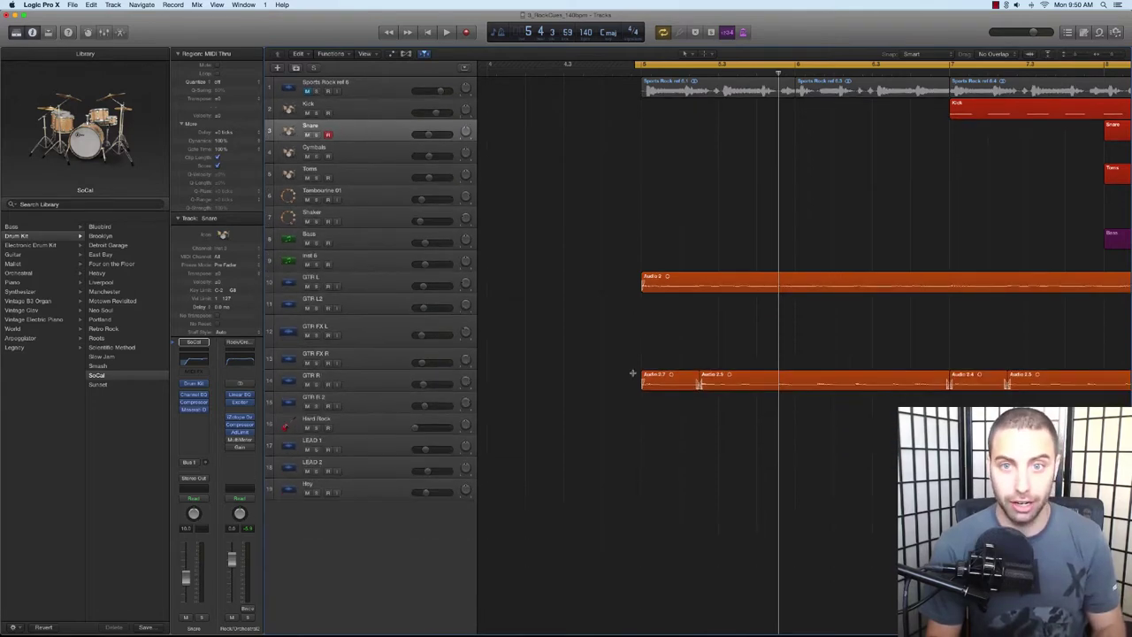
key(super+Left)
key(super+Left)
scroll(619, 248, right, 3)
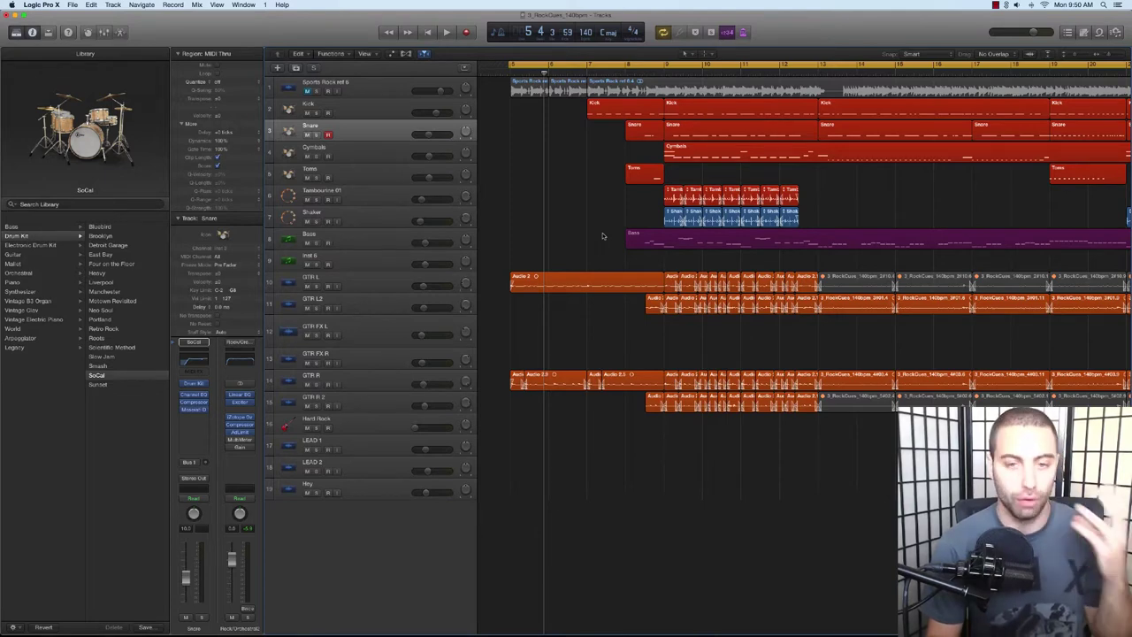
key(super+Up)
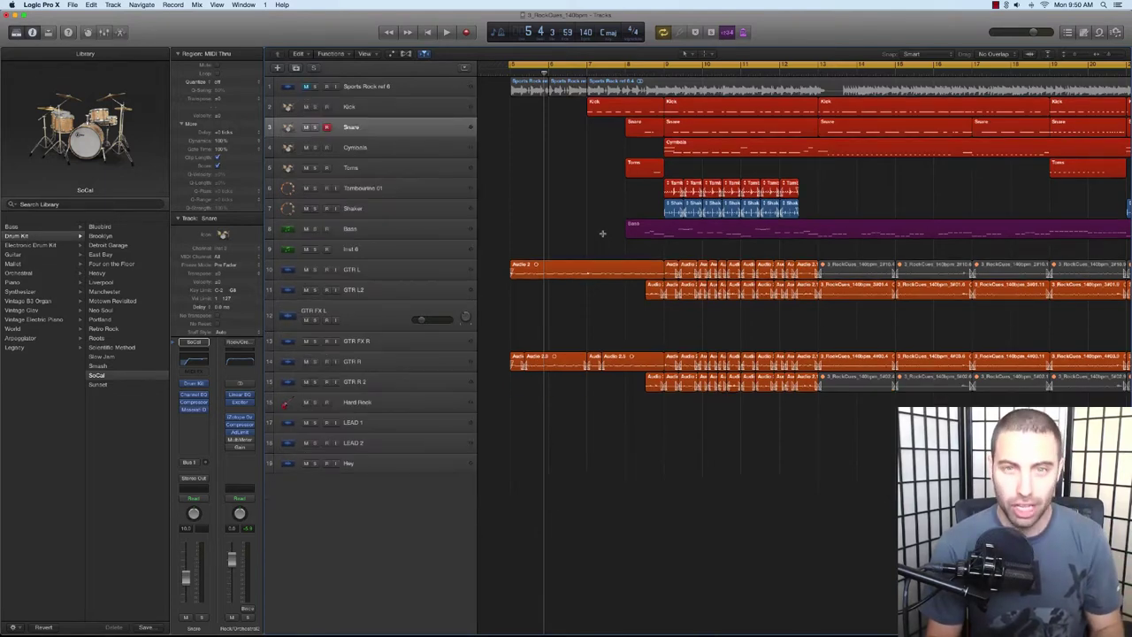
key(super+Left)
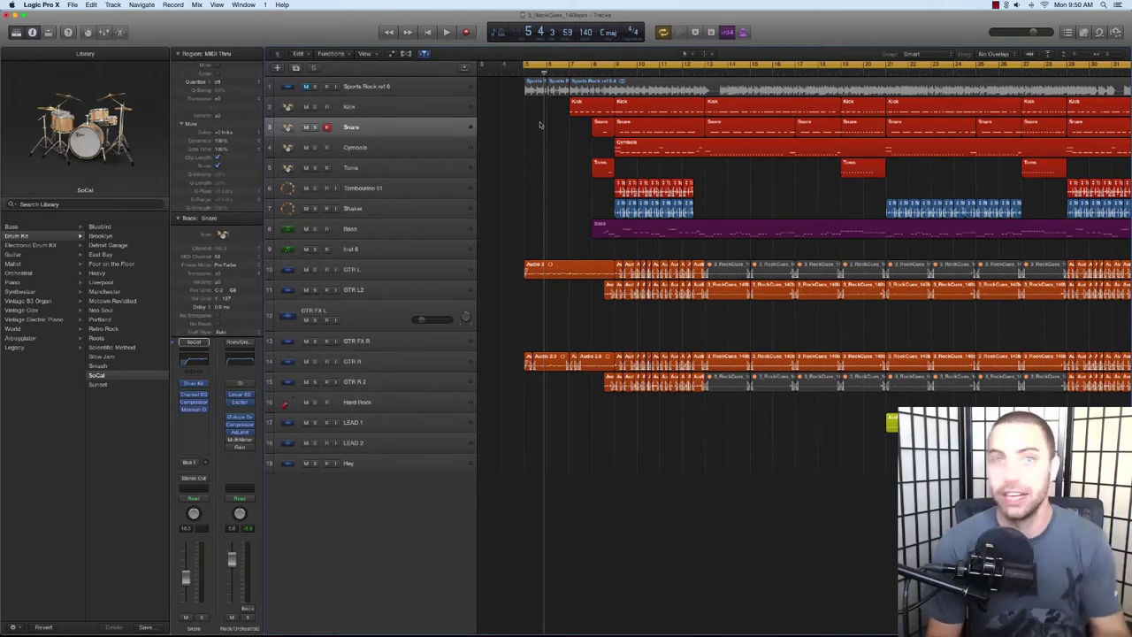
key(super+Left)
key(super+Left)
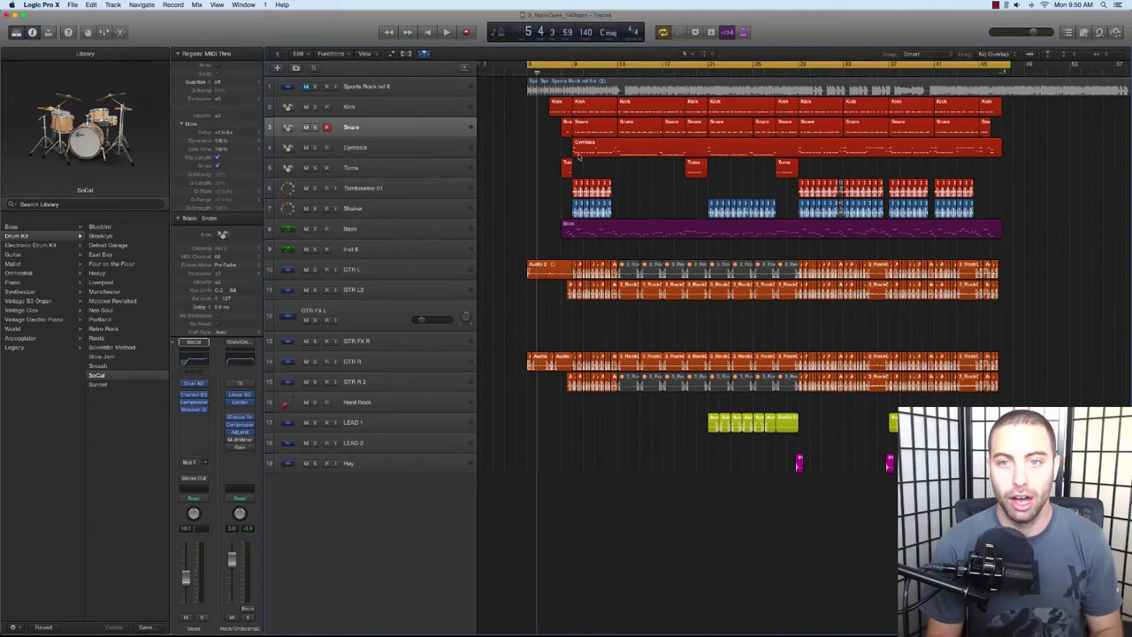
Step: Play back the ending of the first cue from bar 44 beat 4 to bar 47
scroll(580, 158, right, 2)
click(960, 72)
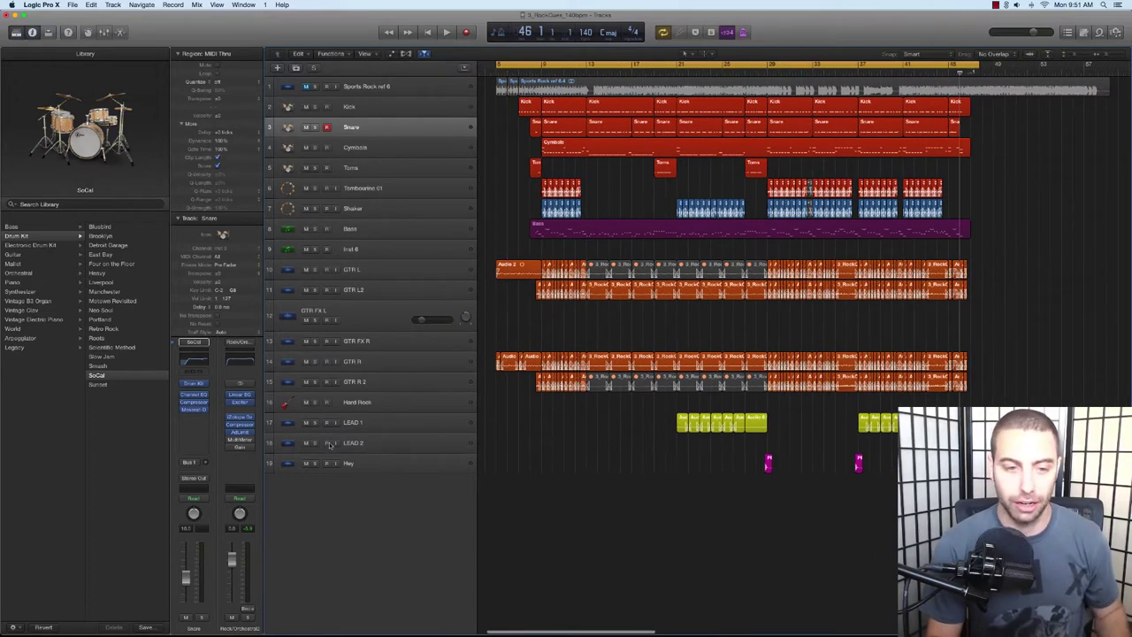
key(super+Down)
key(super+Right)
key(super+Right)
key(super+Right)
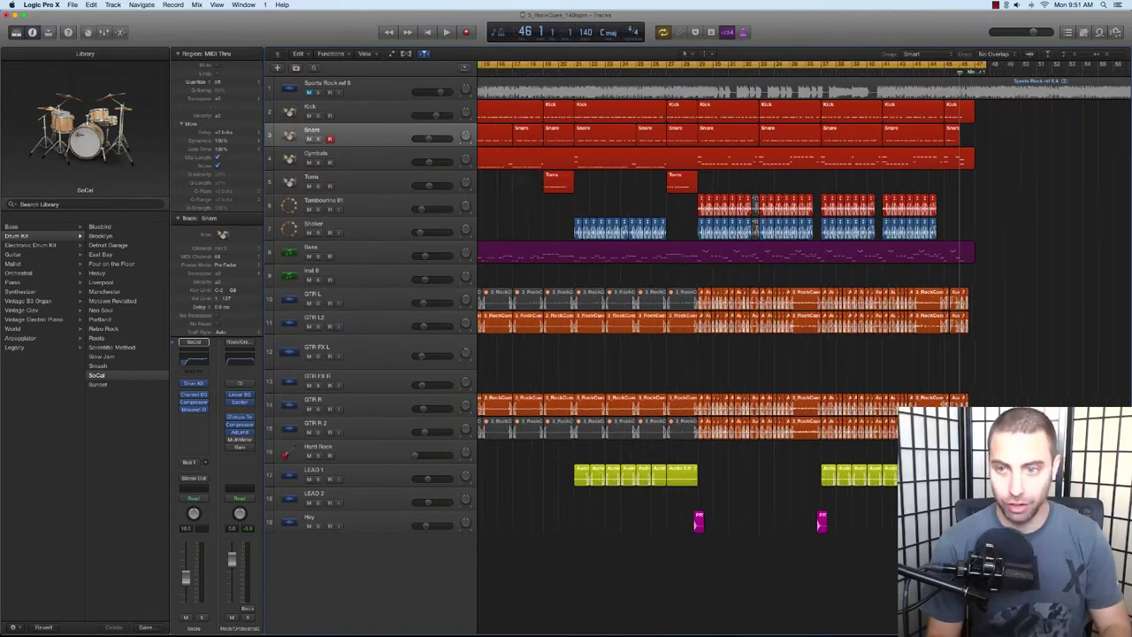
scroll(879, 388, right, 3)
scroll(879, 388, right, 1)
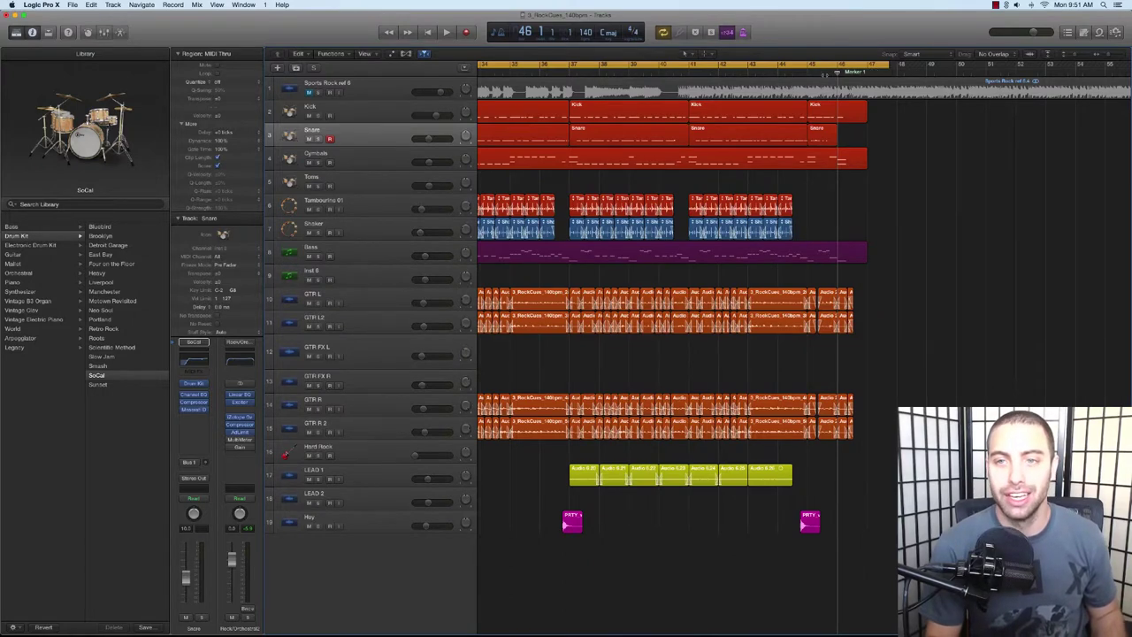
click(800, 72)
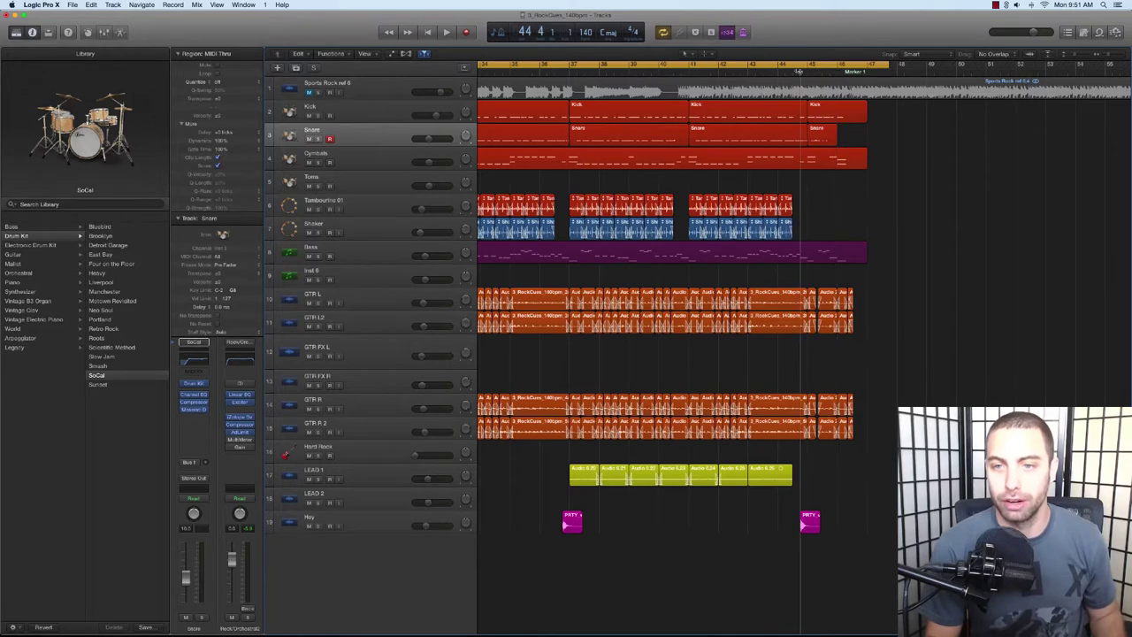
key(space)
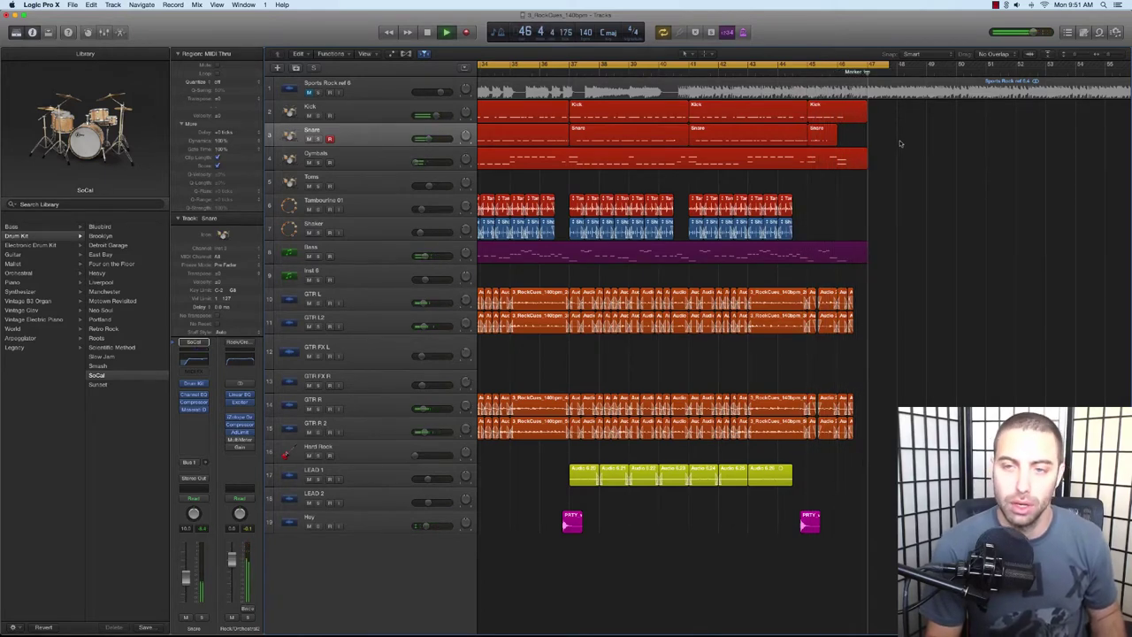
key(space)
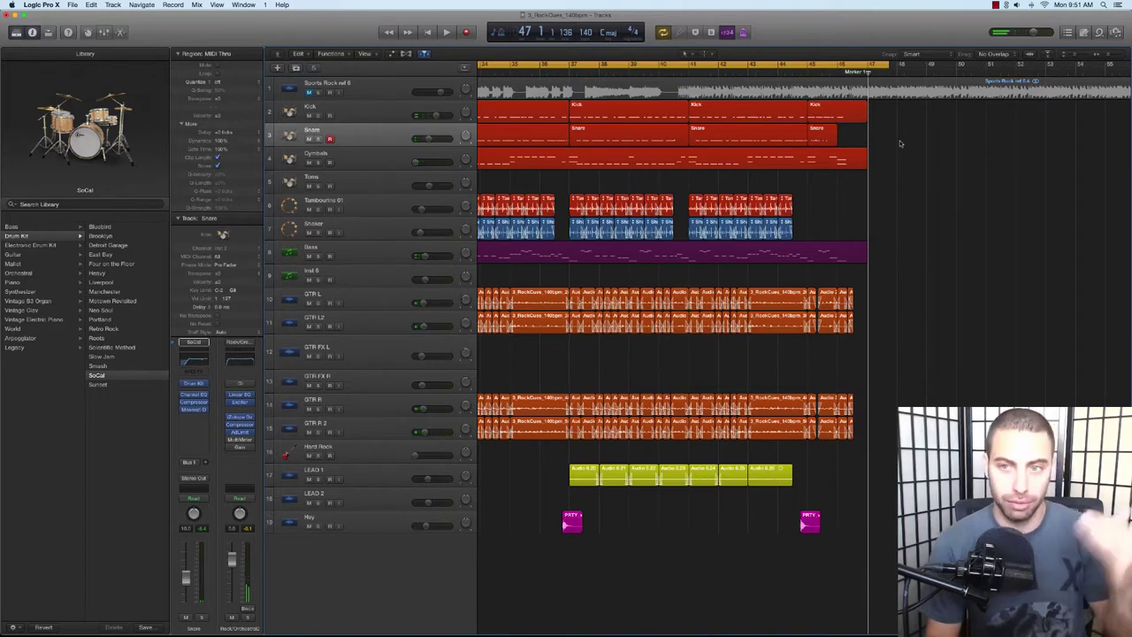
Step: Show track automation and remove the Cymbals volume fade-out points between bars 46 and 48
click(840, 158)
key(a)
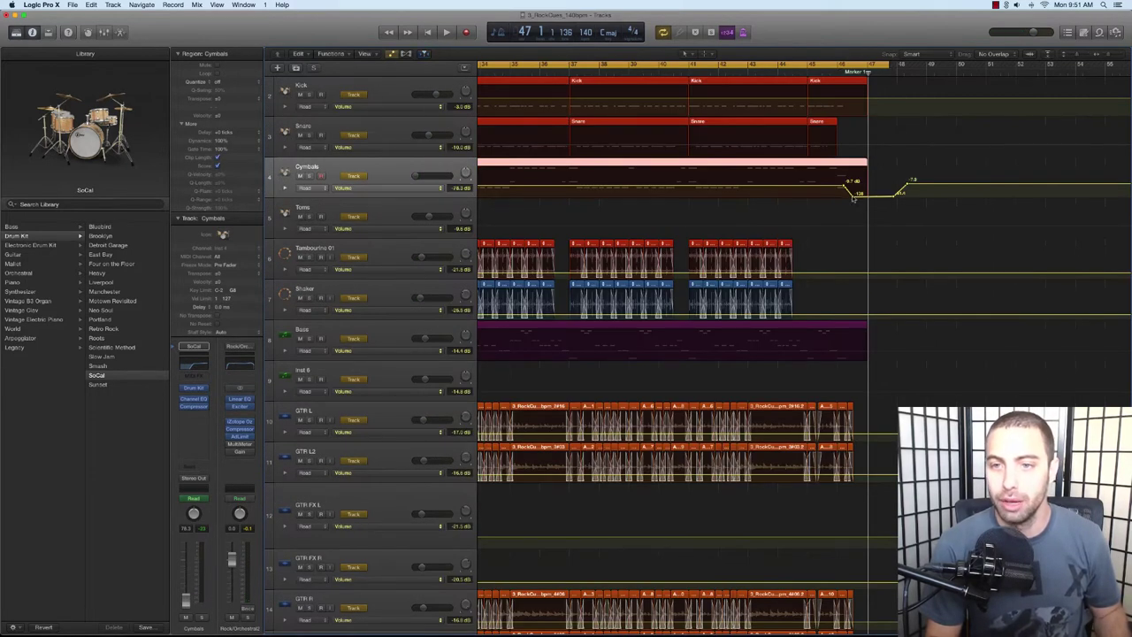
drag(845, 193, 890, 197)
click(890, 198)
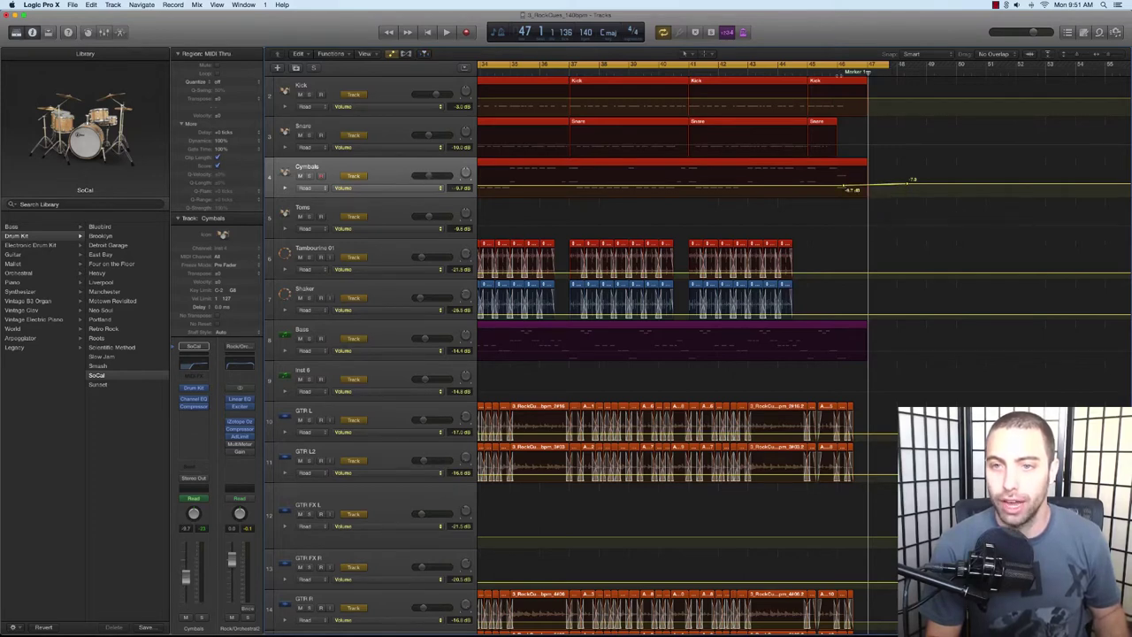
Step: Undo the removal of the Cymbals volume fade-out points near bars 46 to 48 and hide track automation
key(space)
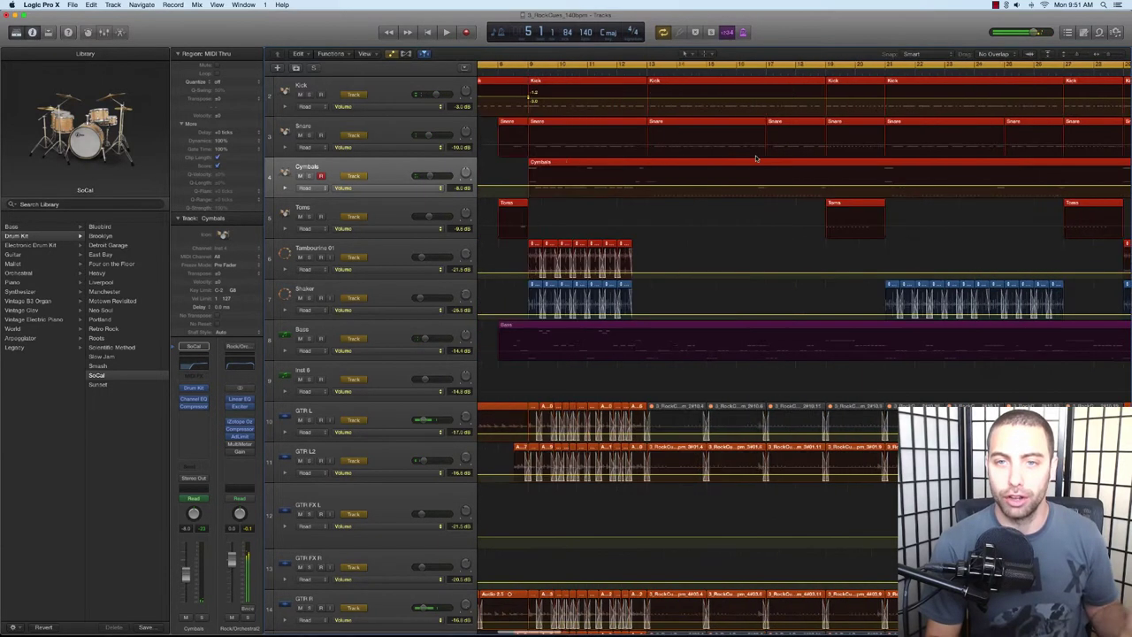
scroll(756, 159, right, 15)
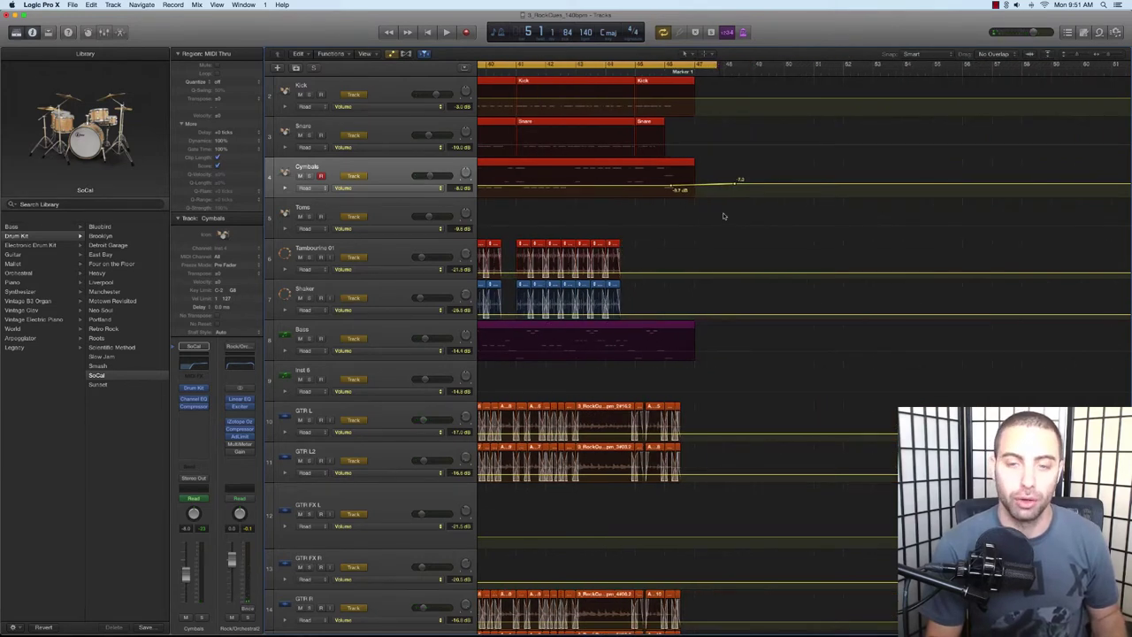
key(super+z)
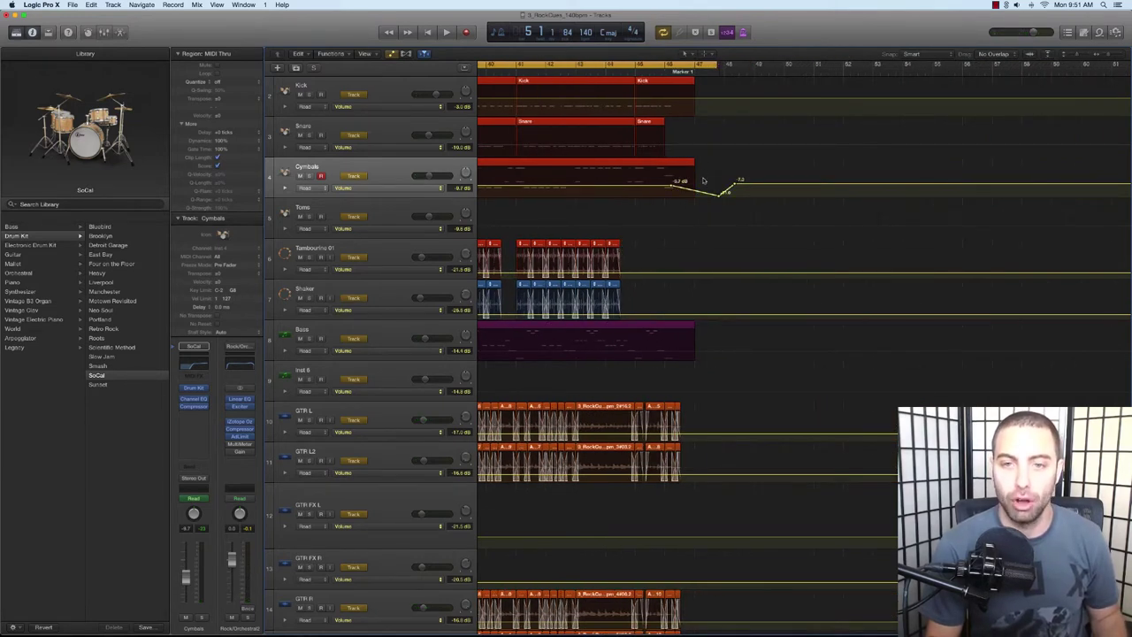
click(681, 194)
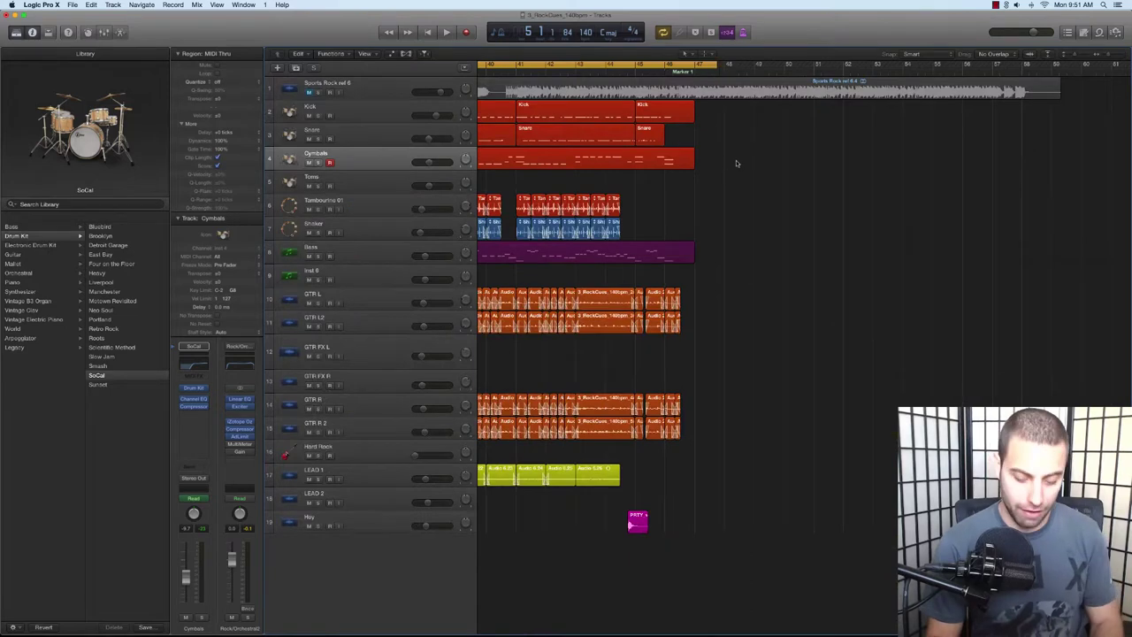
Step: Examine the arrangement of the first cue from its ending back to its start at bar 5
scroll(736, 159, left, 4)
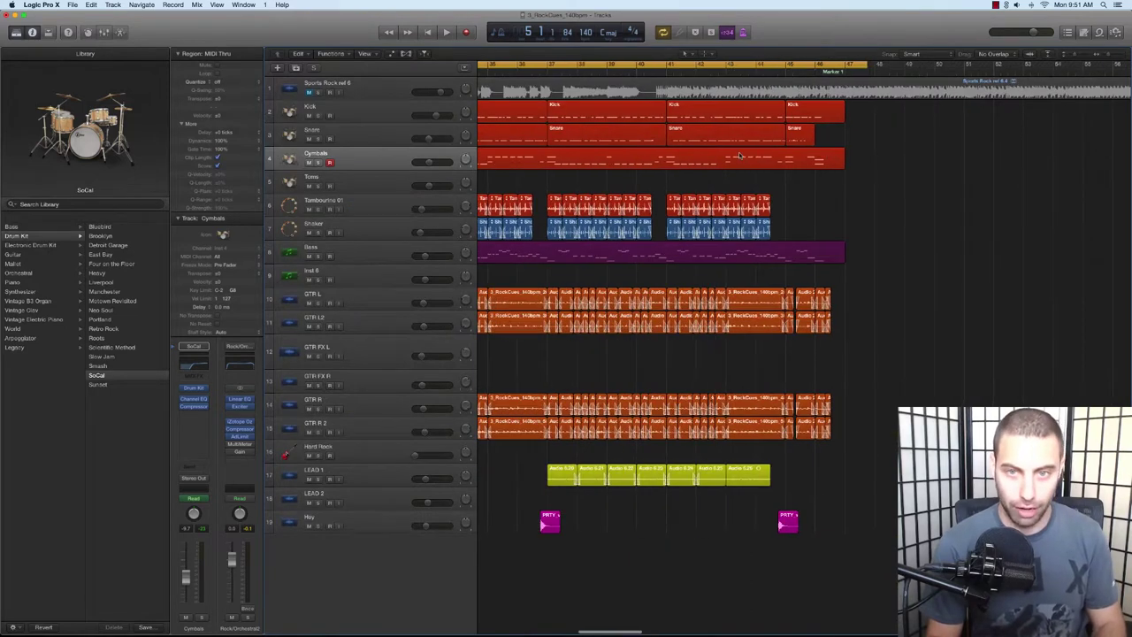
key(super+Left)
scroll(667, 130, left, 5)
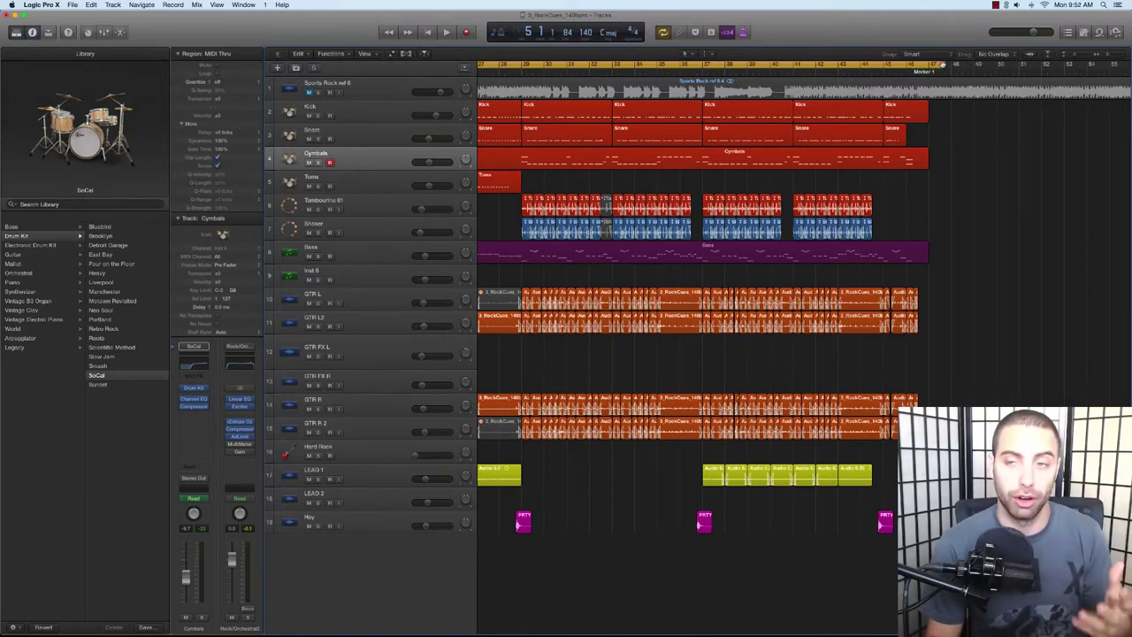
scroll(697, 189, left, 10)
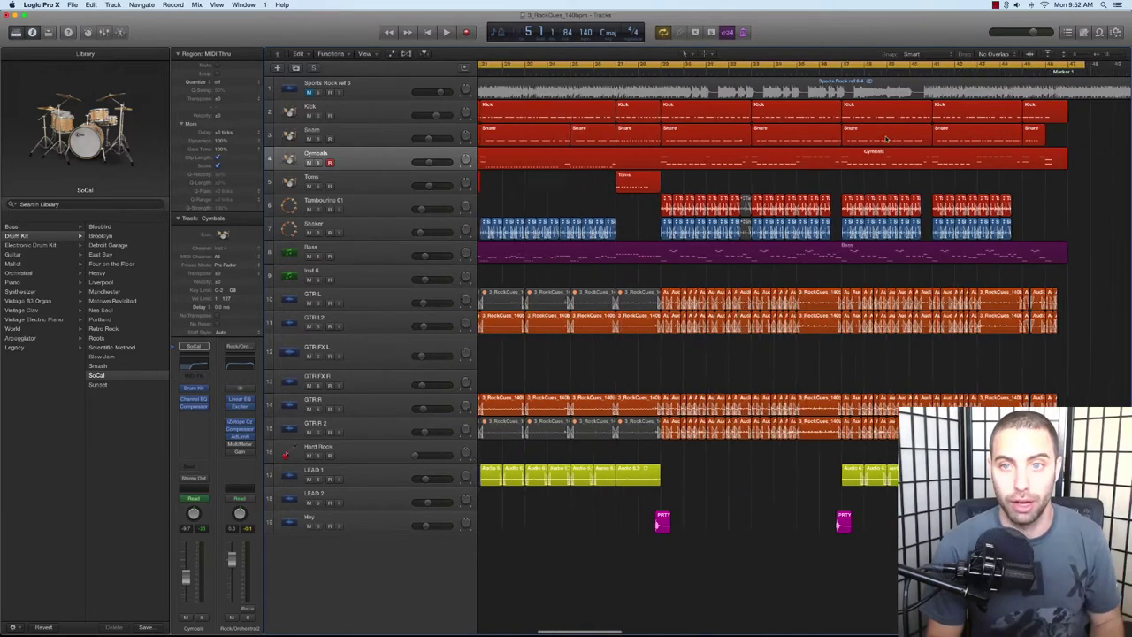
scroll(697, 188, down, 6)
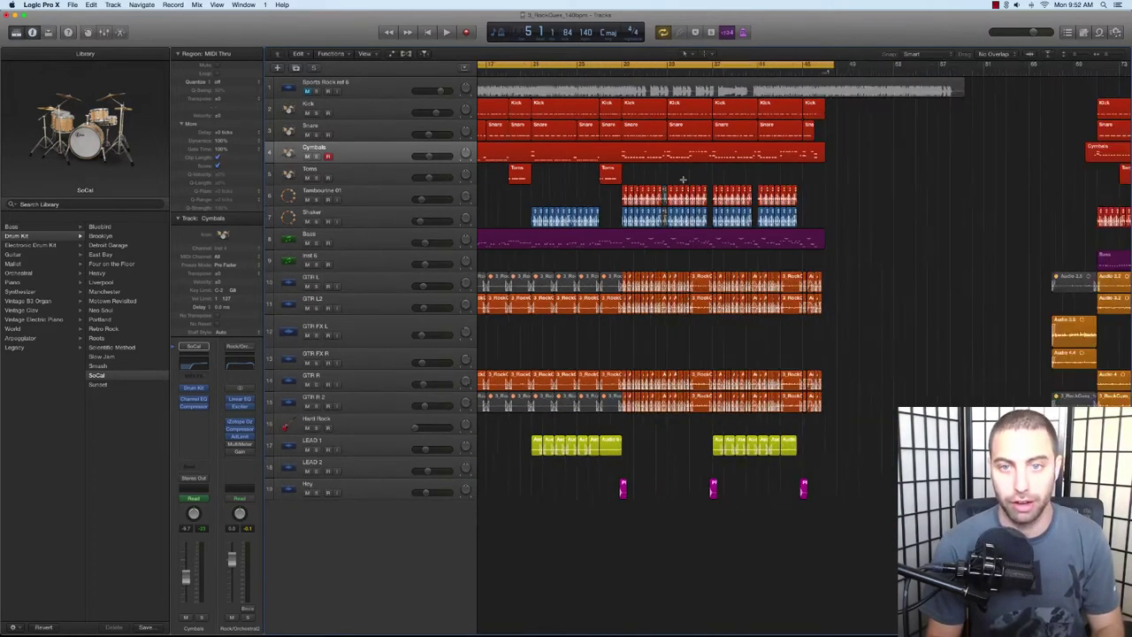
scroll(575, 183, left, 5)
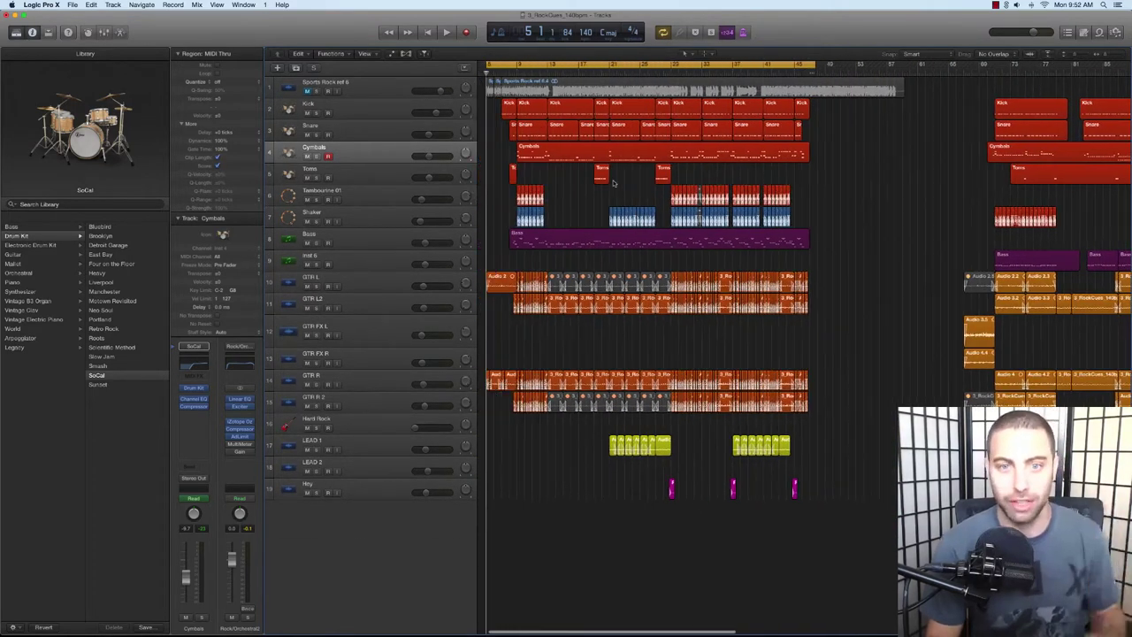
key(super+Down)
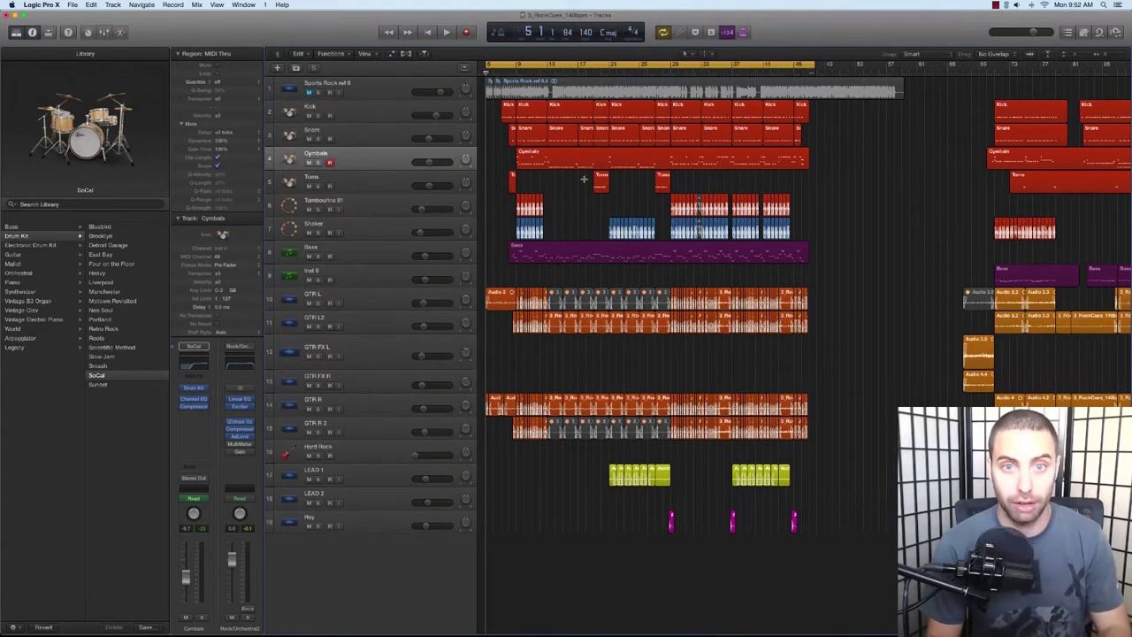
scroll(591, 181, left, 3)
key(super+Down)
scroll(590, 180, up, 3)
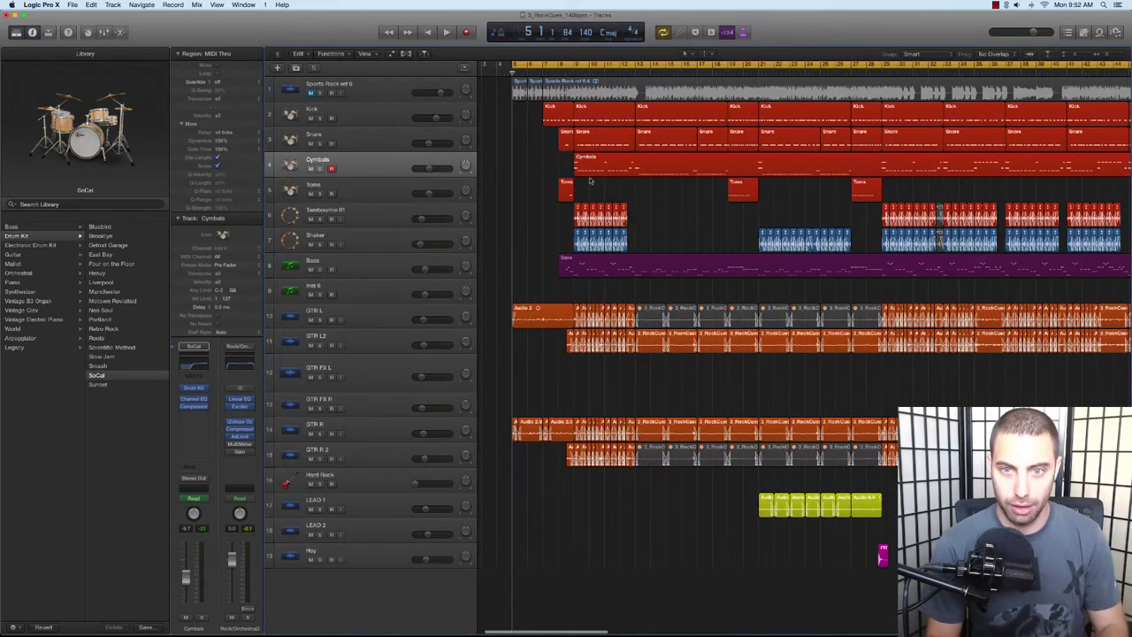
scroll(595, 181, down, 5)
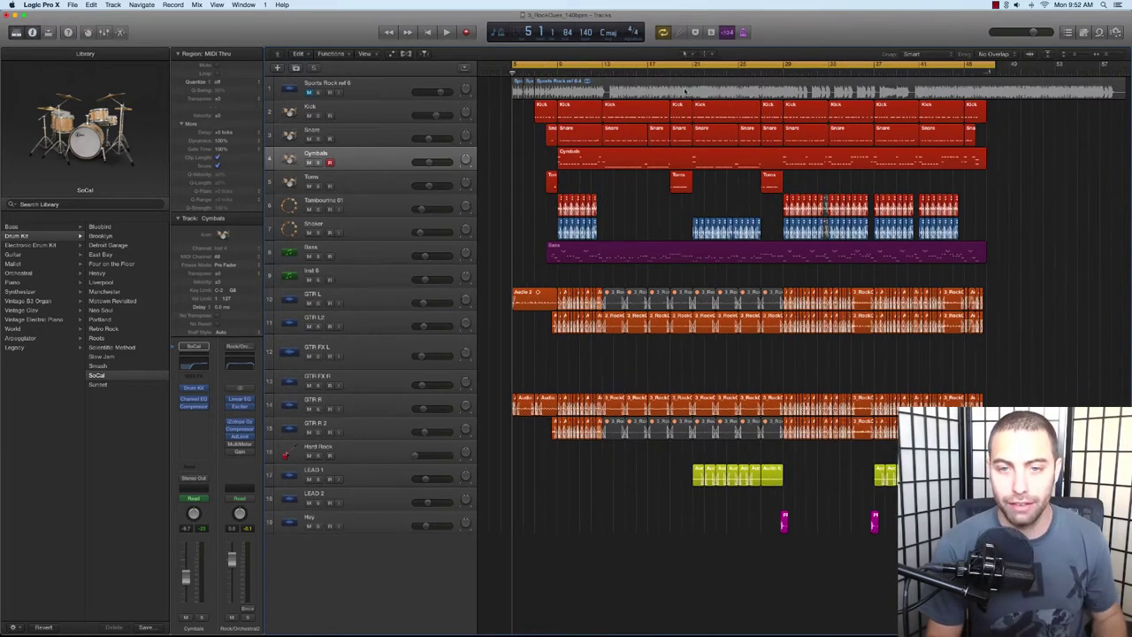
Step: Play back excerpts of the full cue, jumping ahead to about bar 26 and to bar 37
key(space)
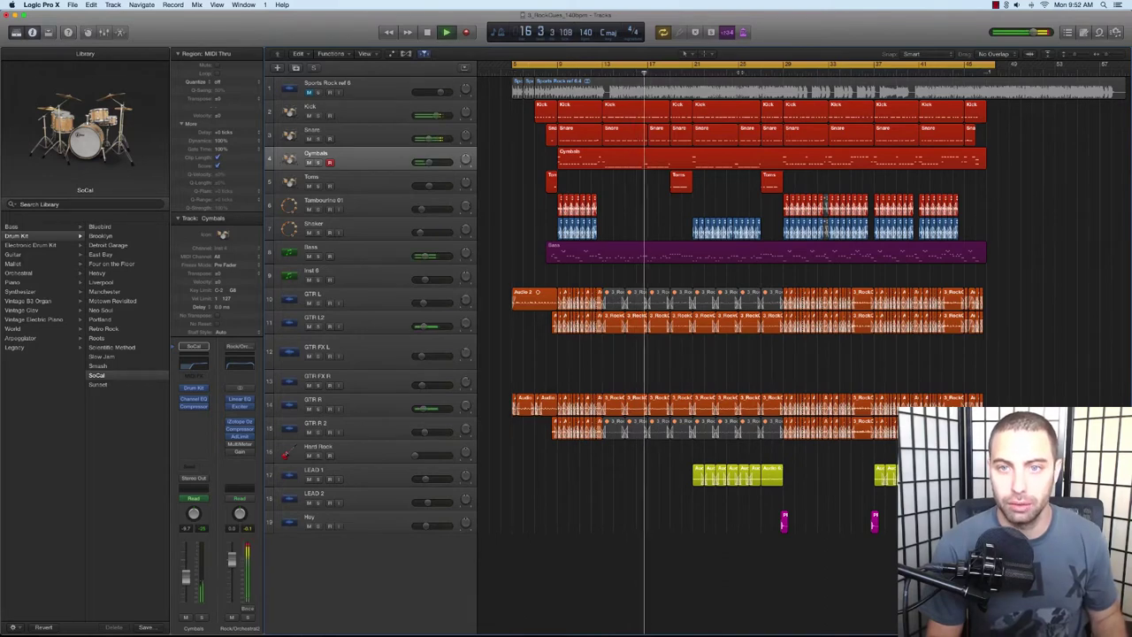
click(749, 72)
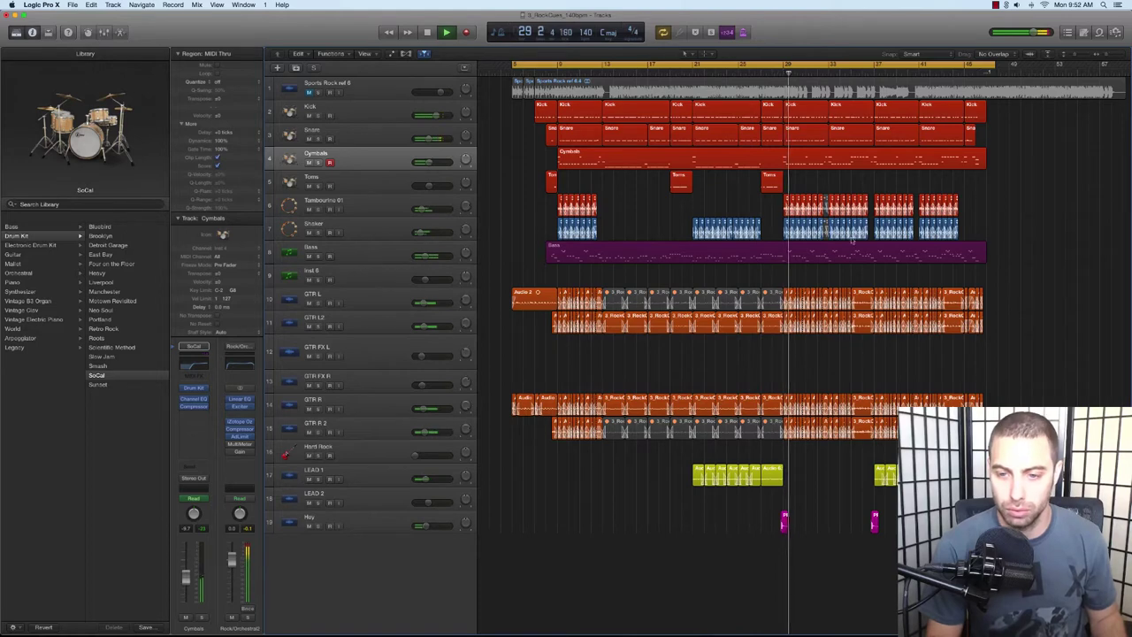
click(874, 69)
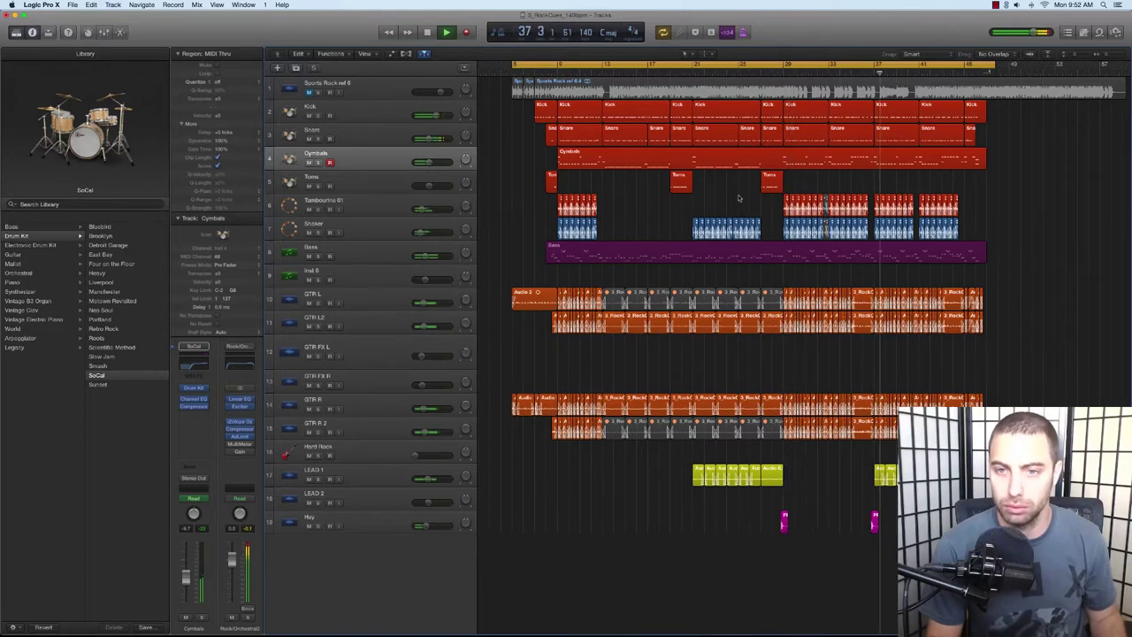
key(space)
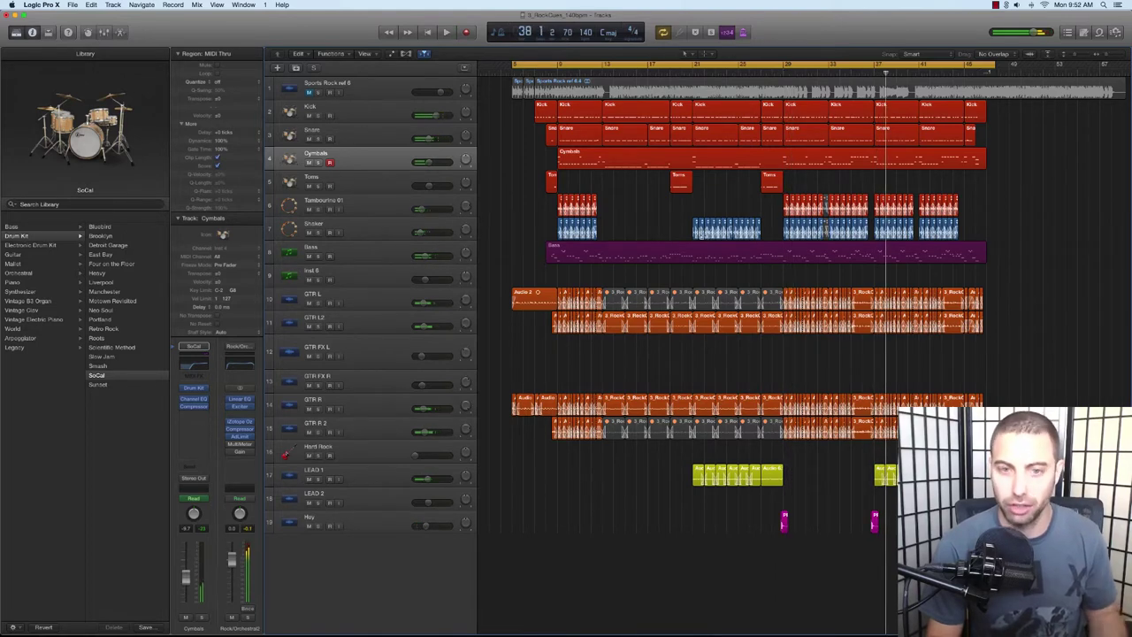
Step: Set up a project bounce of the full mix as PCM with a 48000 sample rate and accept the settings
click(69, 4)
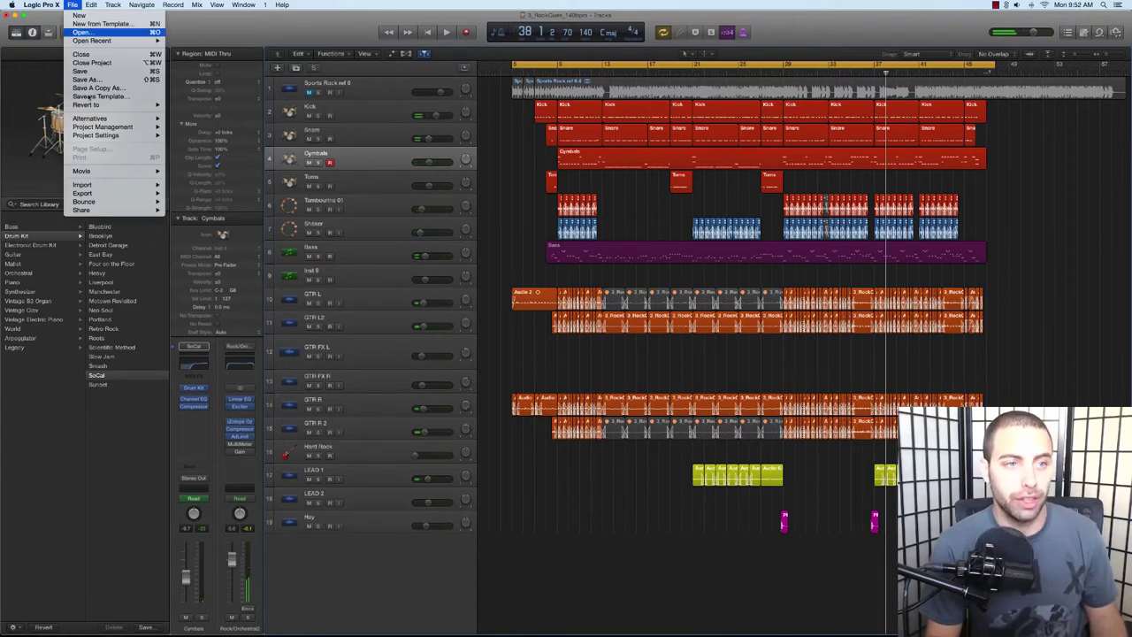
mouse_move(89, 202)
click(189, 233)
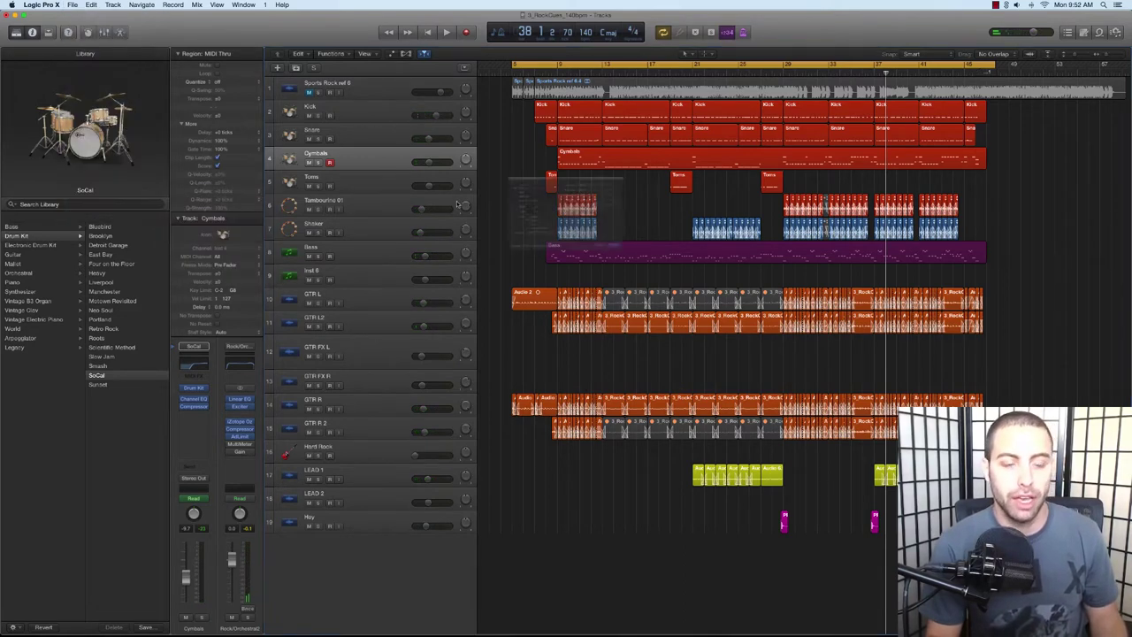
click(637, 166)
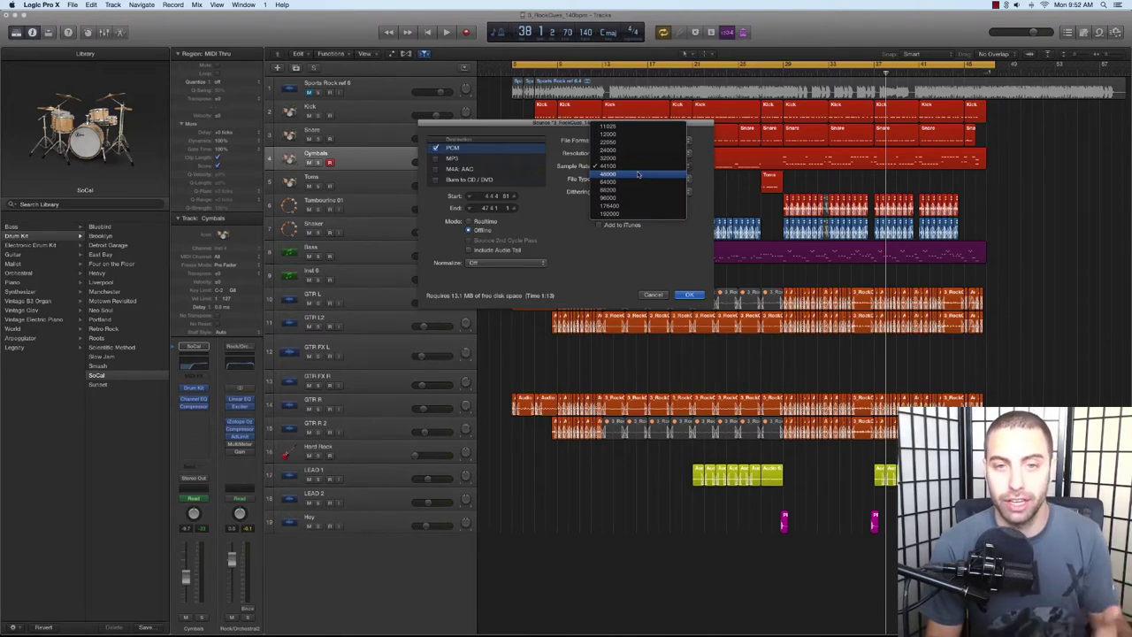
click(638, 174)
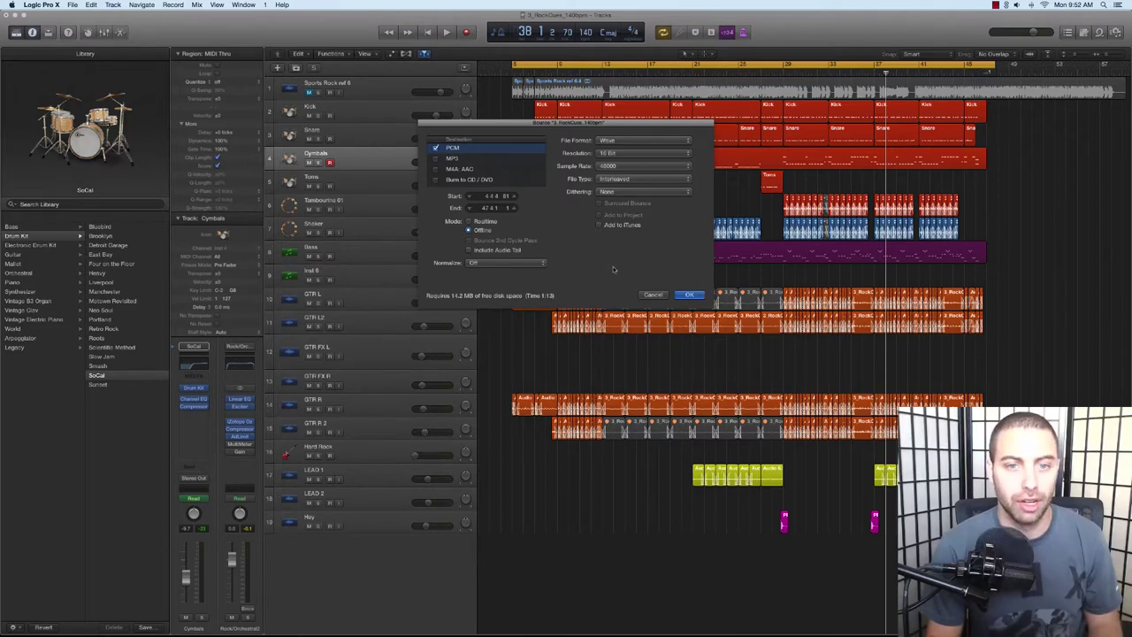
click(689, 295)
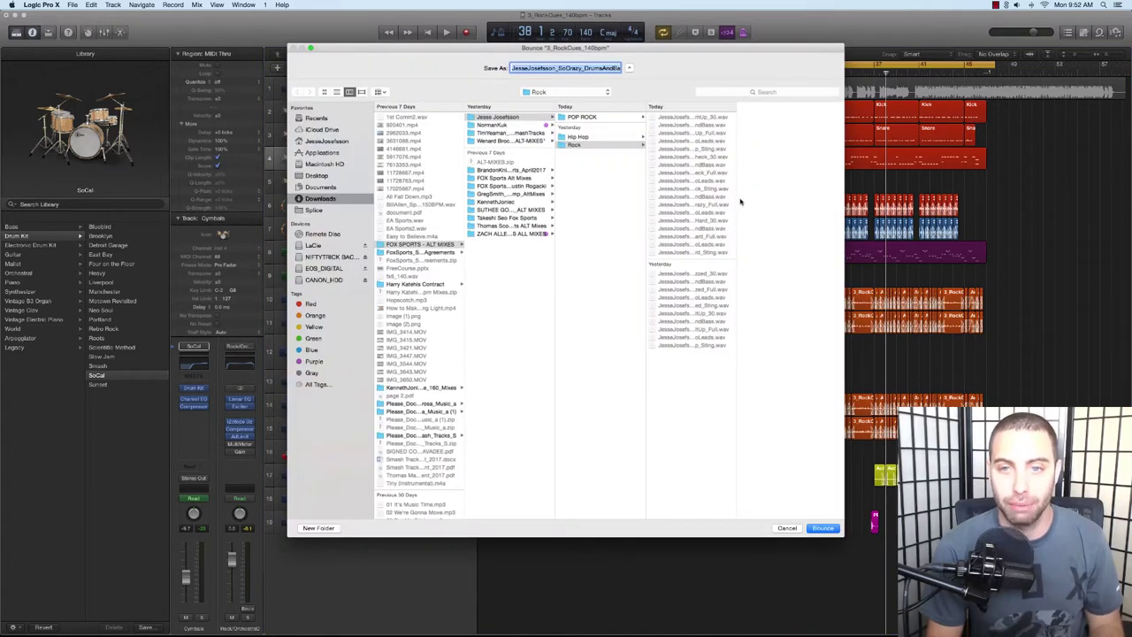
Step: Change the bounce file name's ending from DrumsAndBass to Full and bounce it into the Rock folder, replacing the existing file
drag(734, 53, 703, 76)
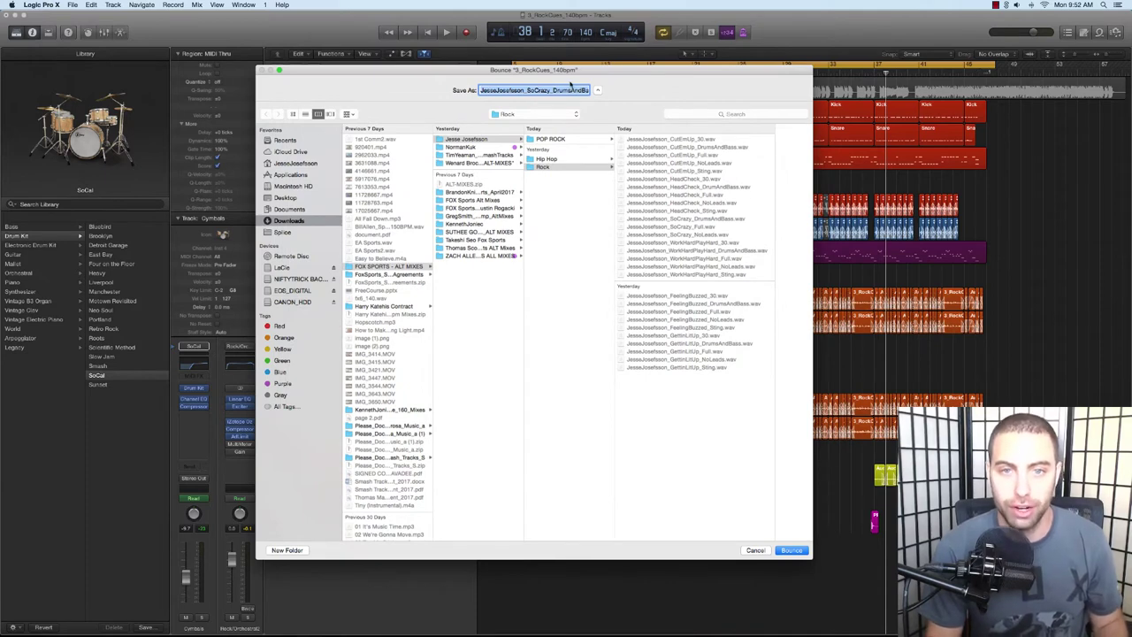
click(559, 89)
drag(555, 90, 594, 90)
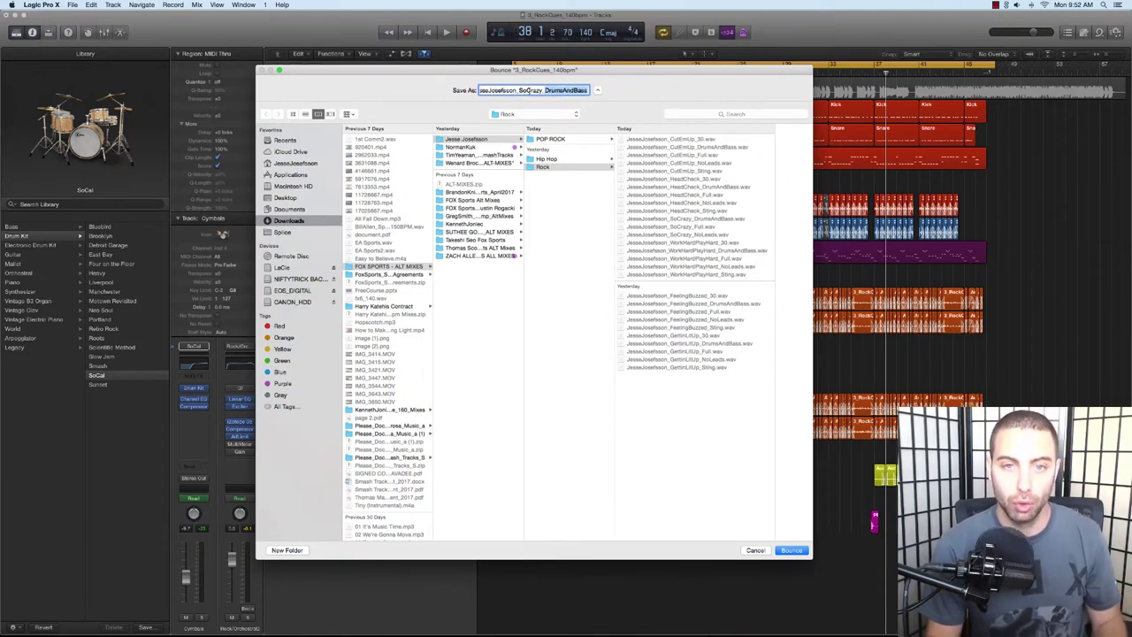
drag(511, 89, 478, 89)
click(505, 89)
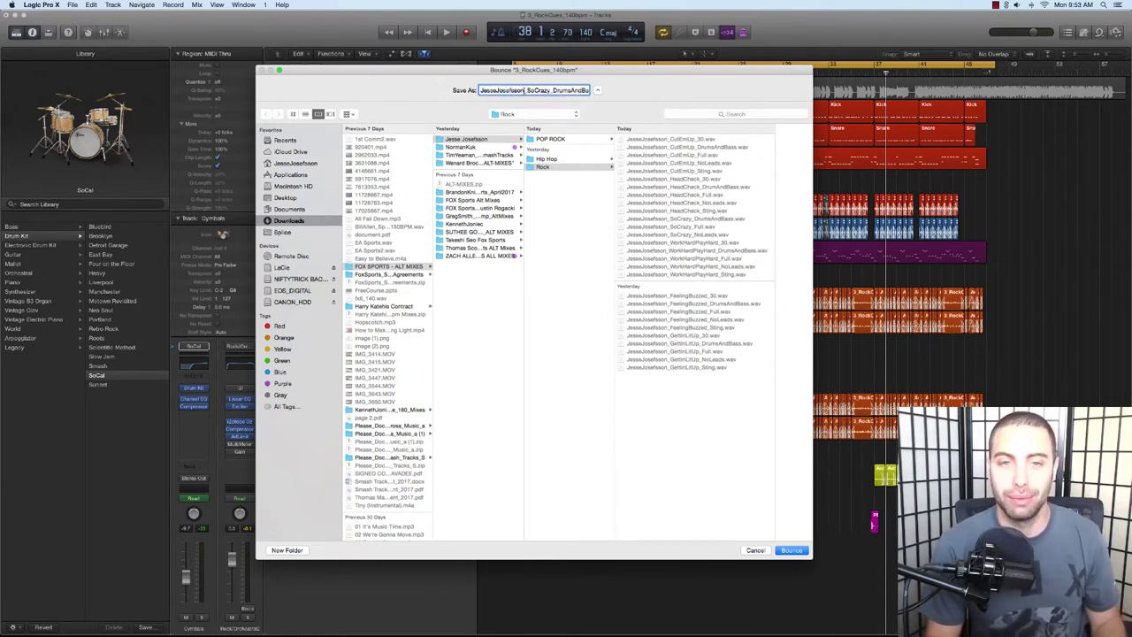
drag(552, 89, 589, 90)
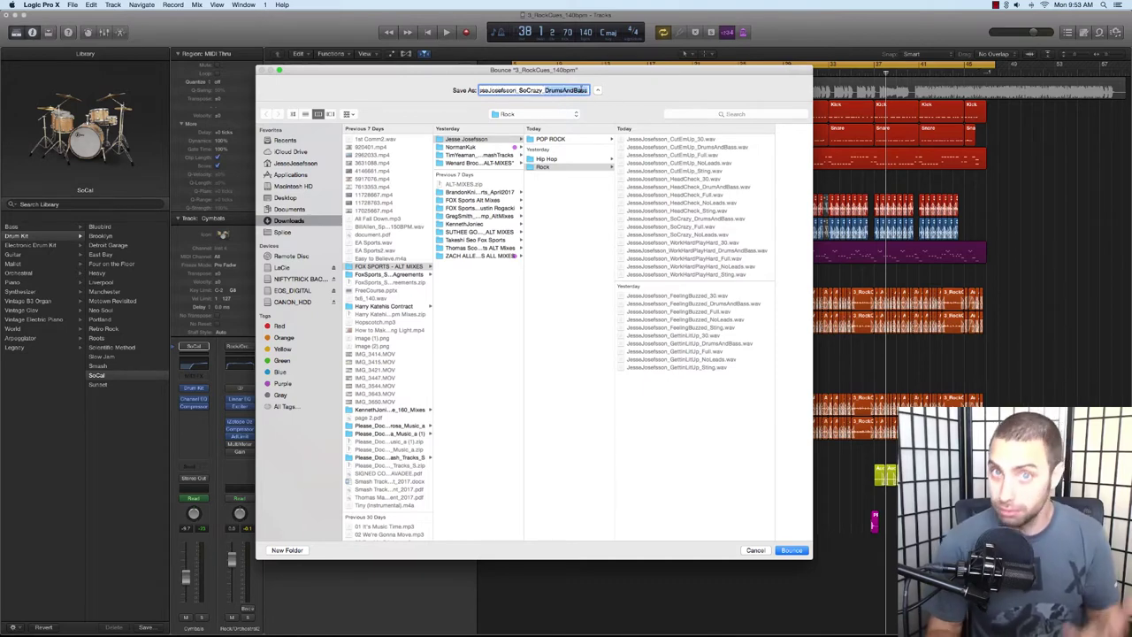
text(Full)
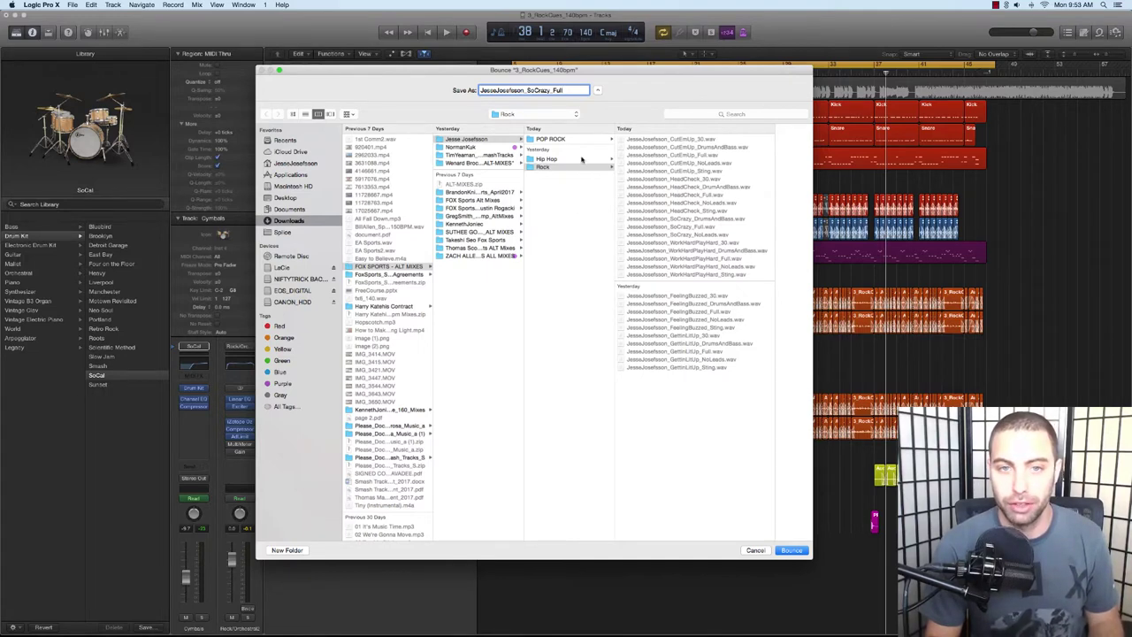
click(794, 550)
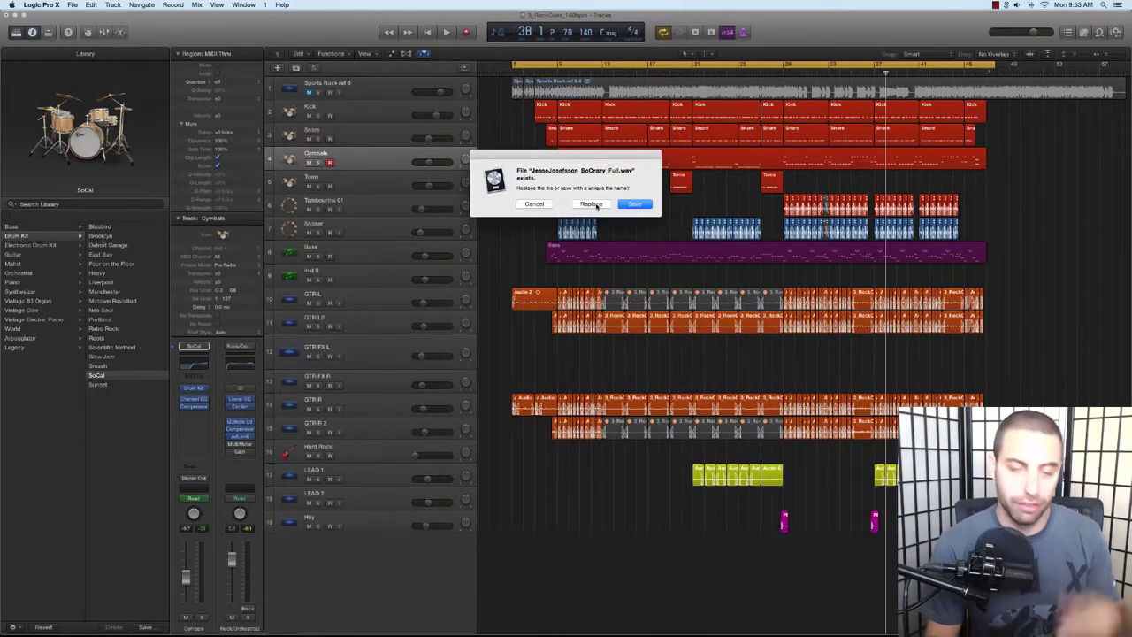
click(592, 204)
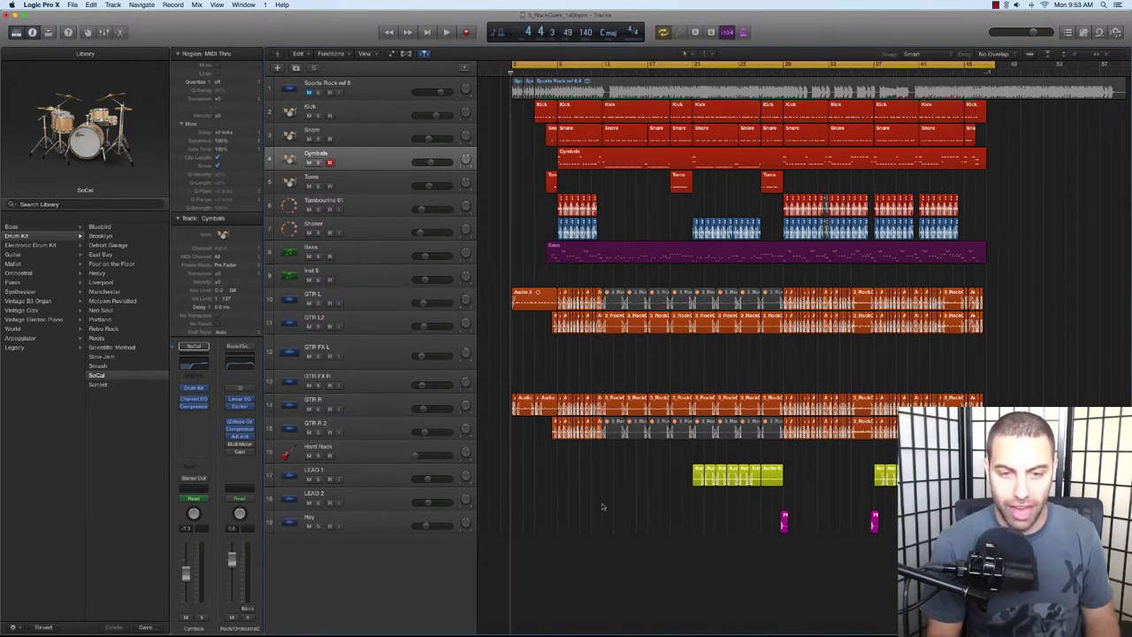
Step: Play the cue from bar 21 and mute the LEAD 1 track for the no-leads mix
scroll(641, 497, right, 2)
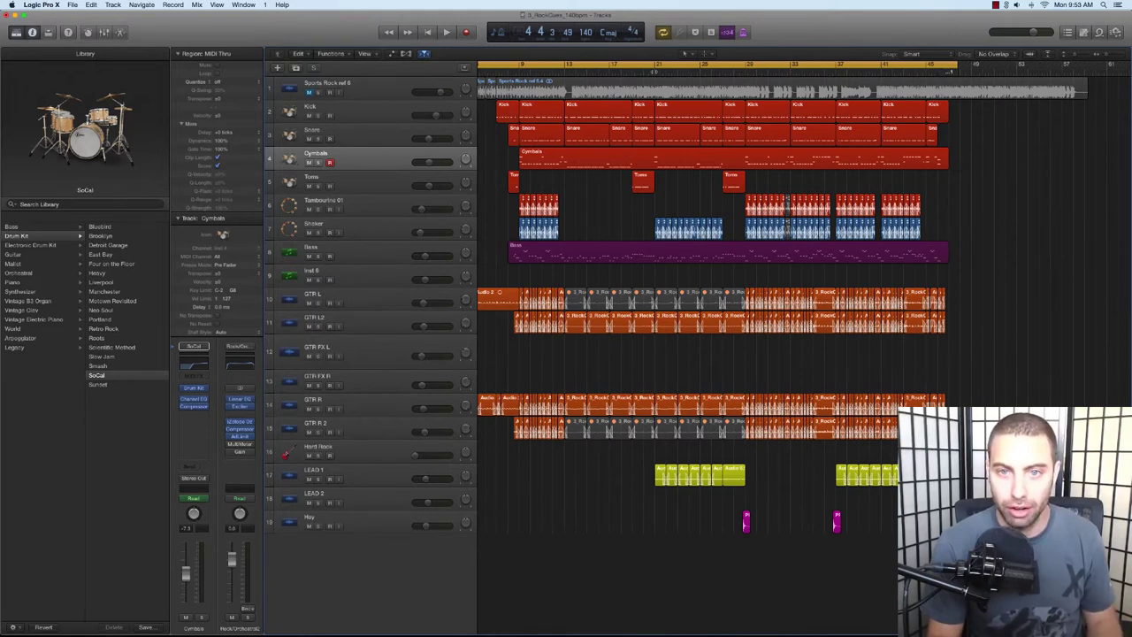
double_click(655, 72)
scroll(645, 462, right, 2)
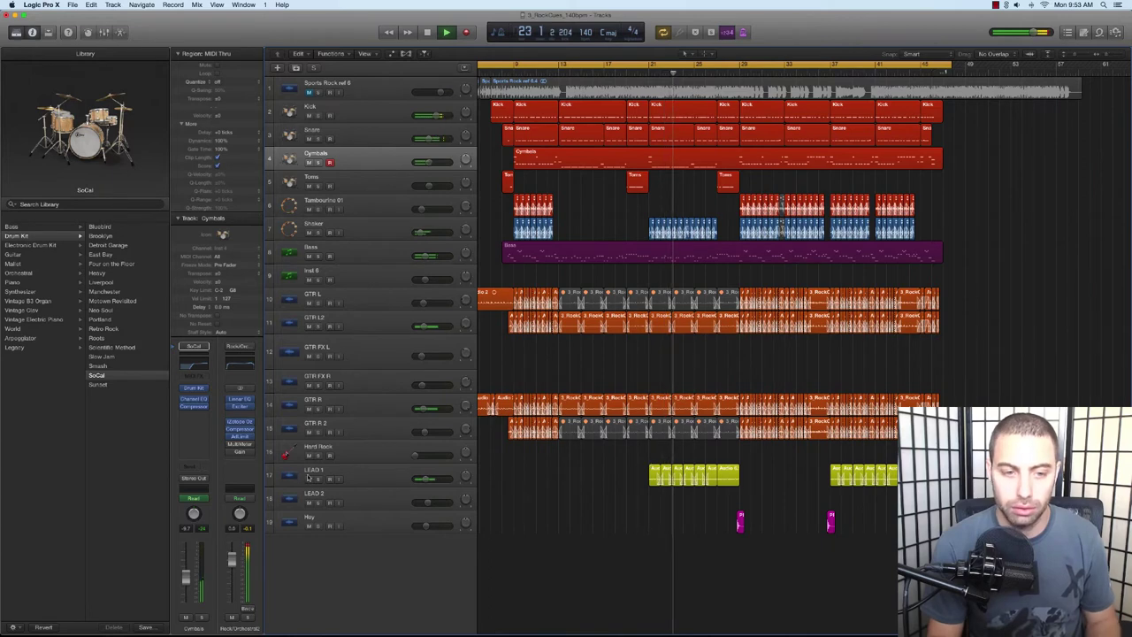
click(309, 479)
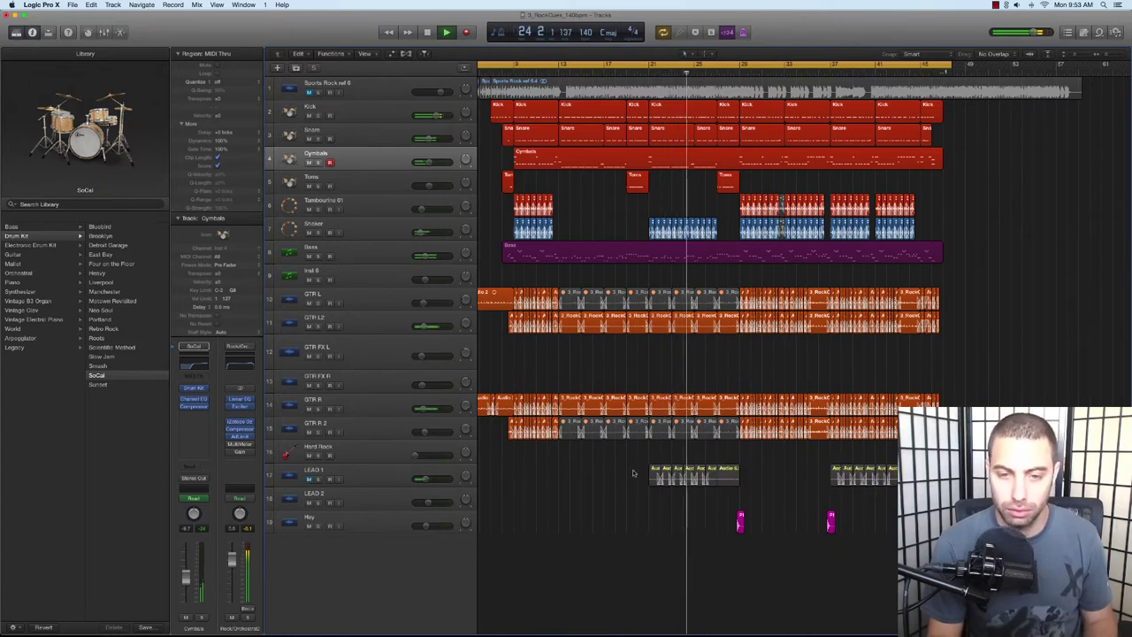
key(space)
scroll(609, 346, left, 3)
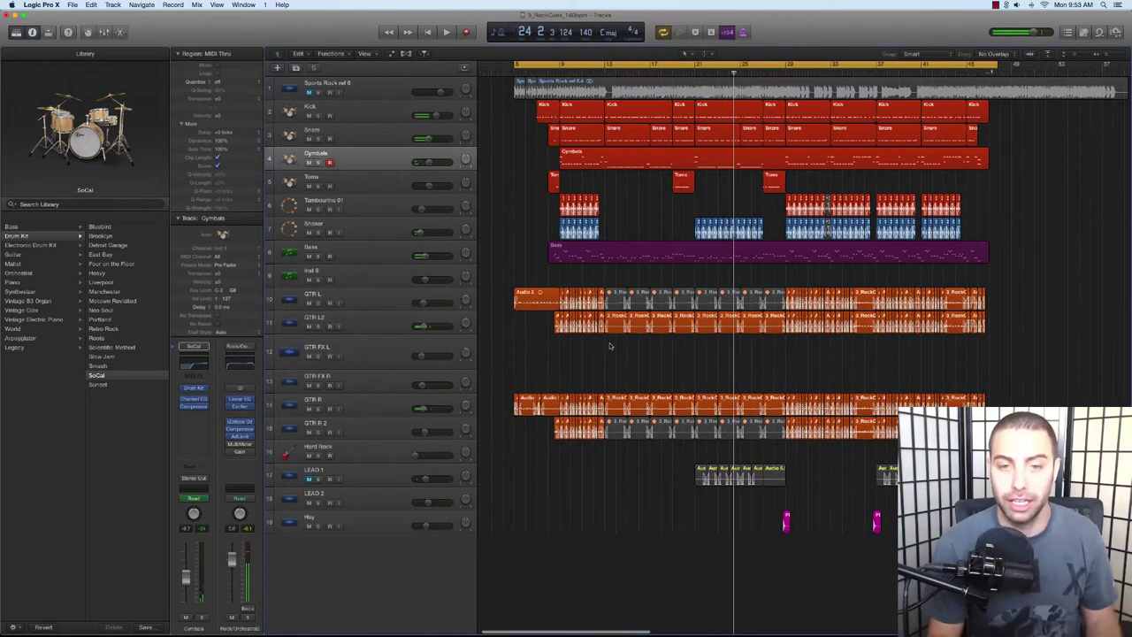
Step: Set up a project bounce of the no-leads mix with a 48000 sample rate and accept the settings
click(72, 4)
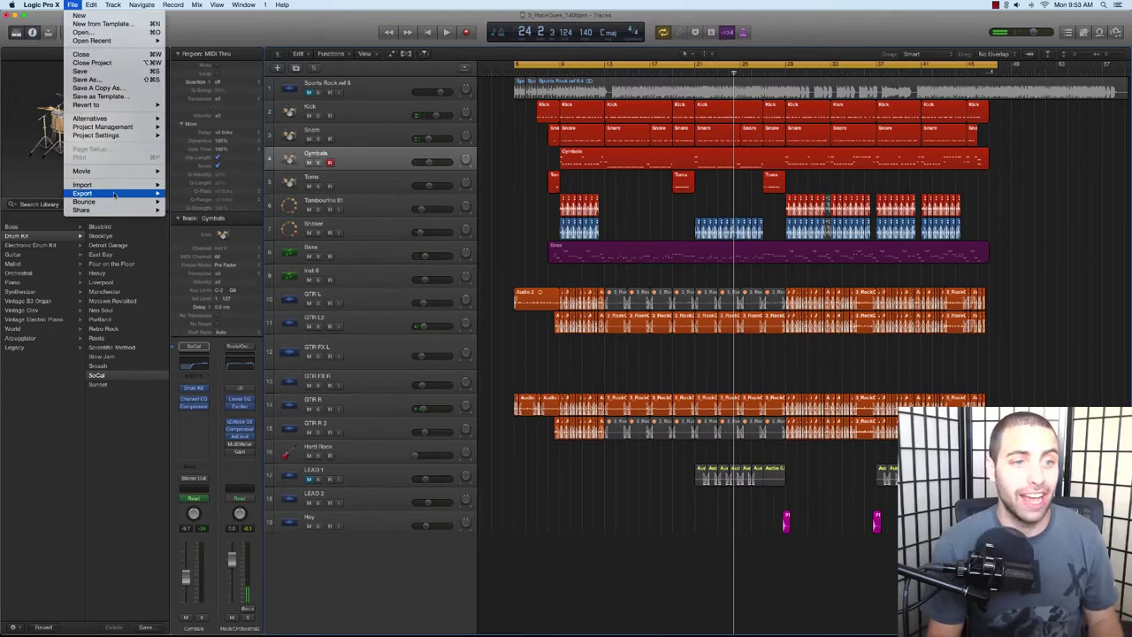
mouse_move(114, 194)
click(208, 230)
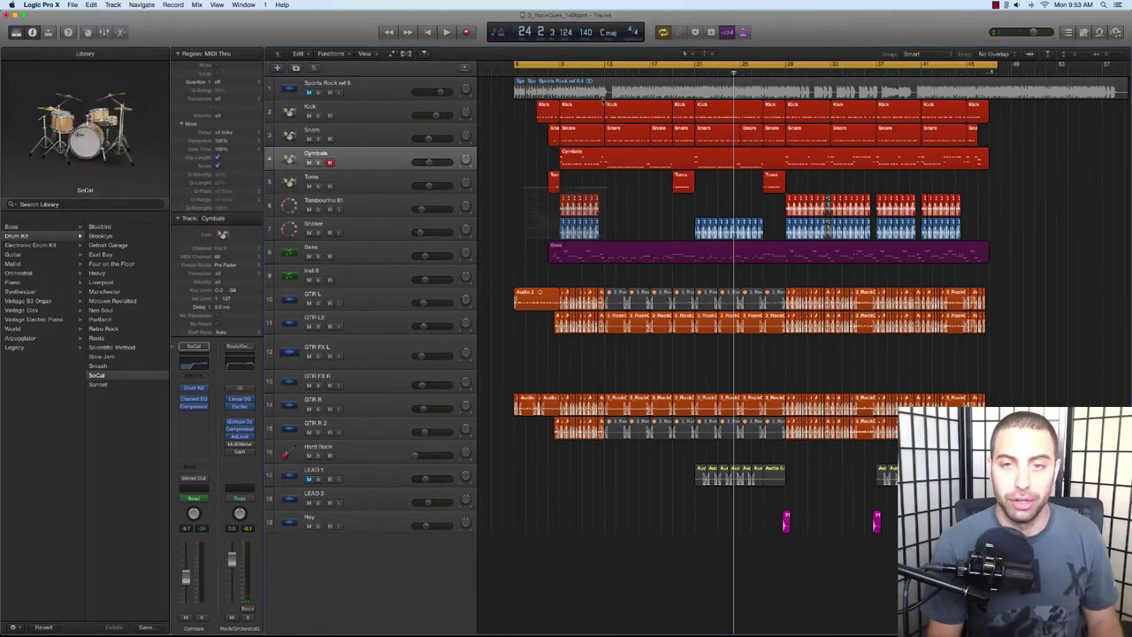
click(620, 166)
click(618, 176)
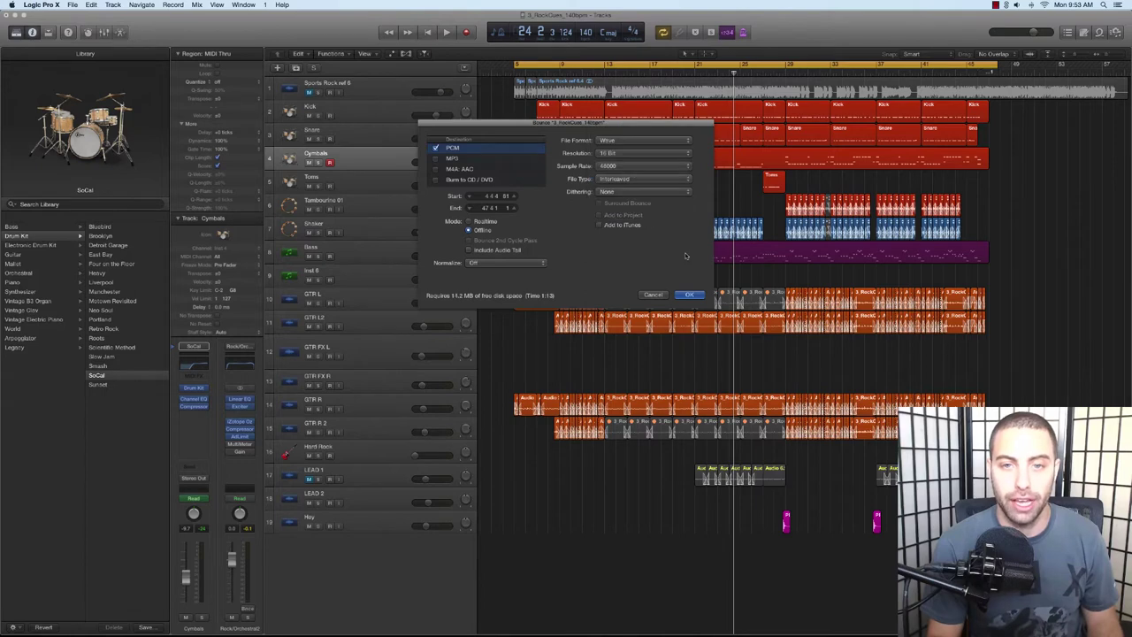
click(693, 295)
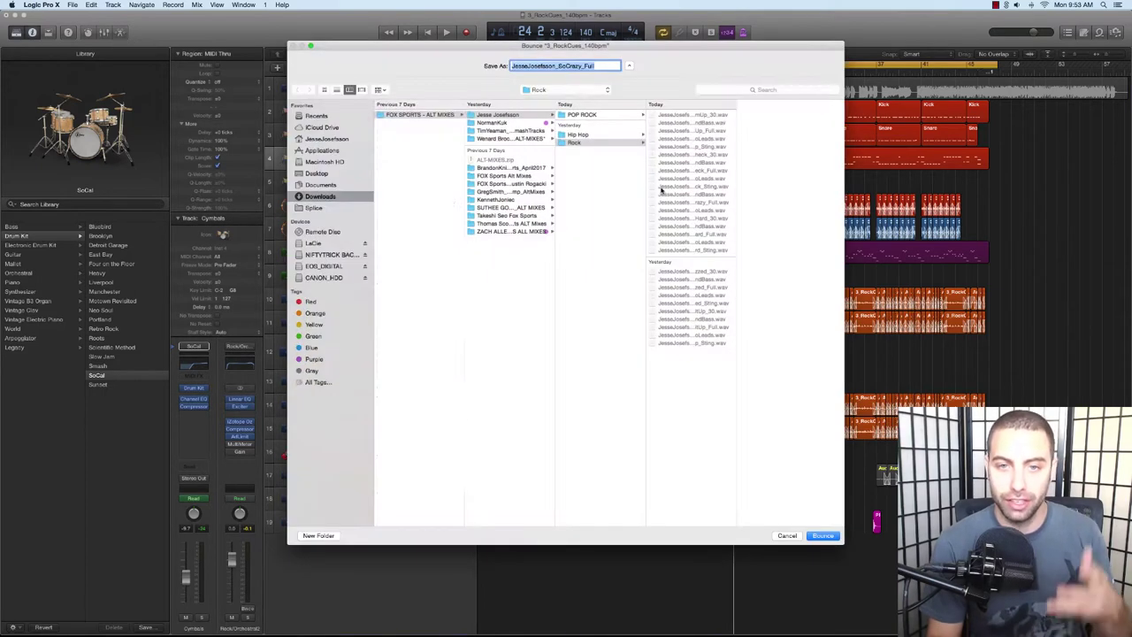
Step: Change the bounce file name's ending from Full to NoLeads and bounce it into the Rock folder, replacing the existing file
click(596, 65)
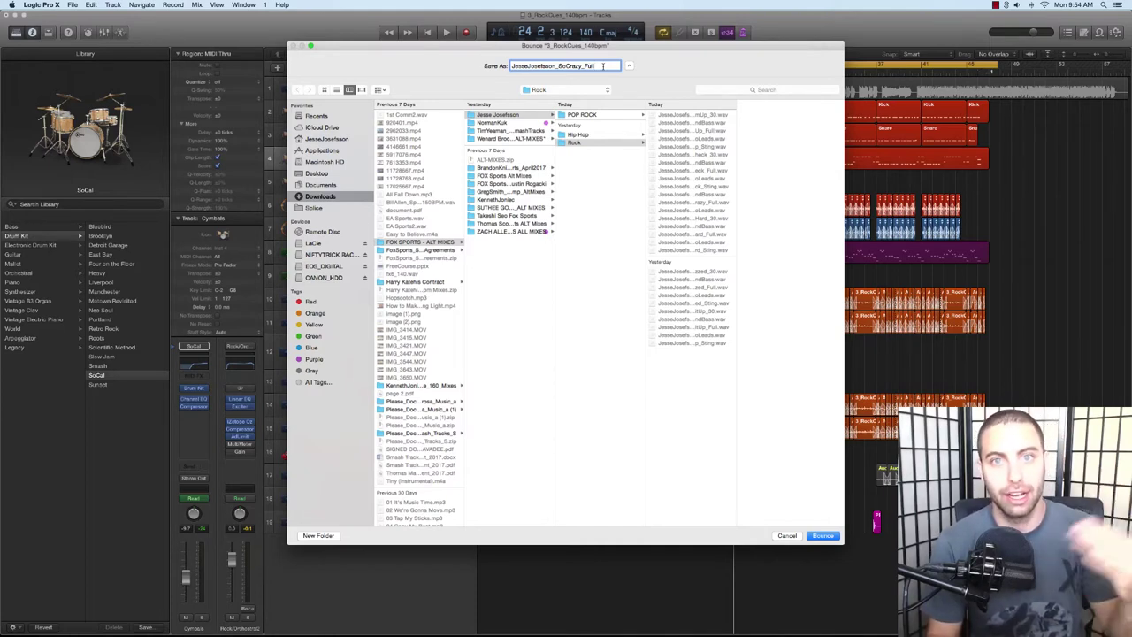
key(BackSpace)
key(BackSpace)
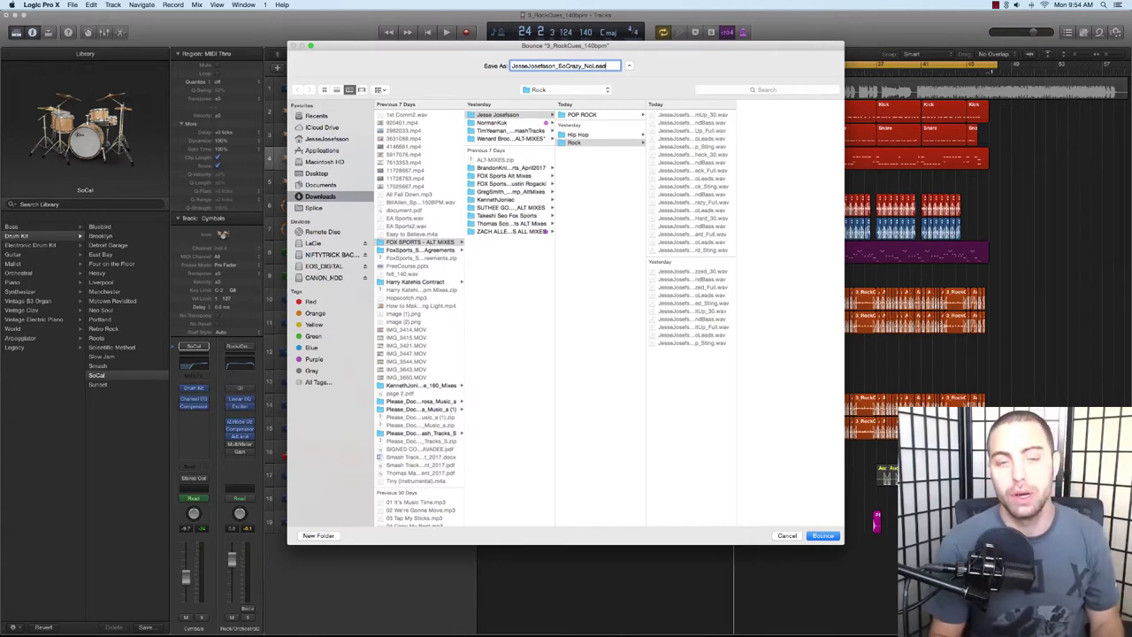
text(s)
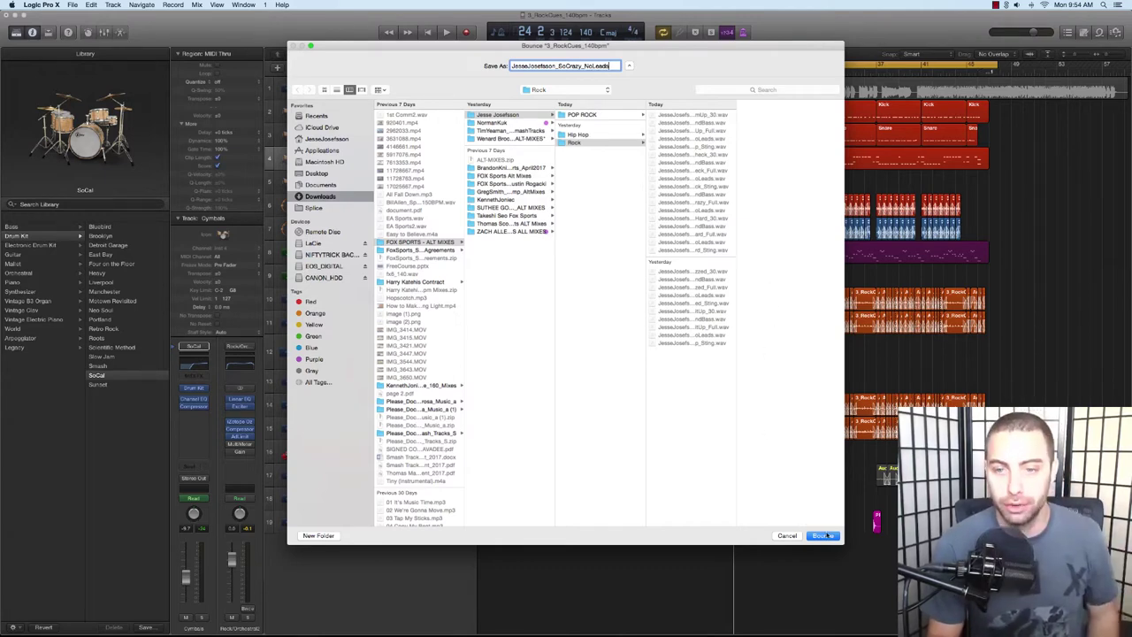
click(822, 537)
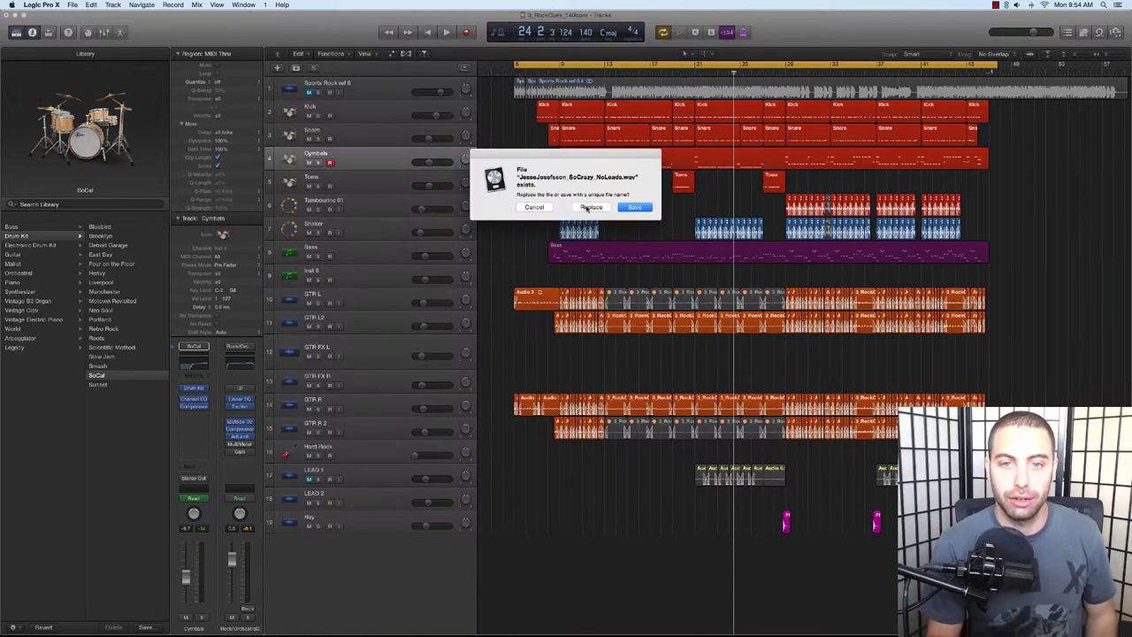
click(591, 207)
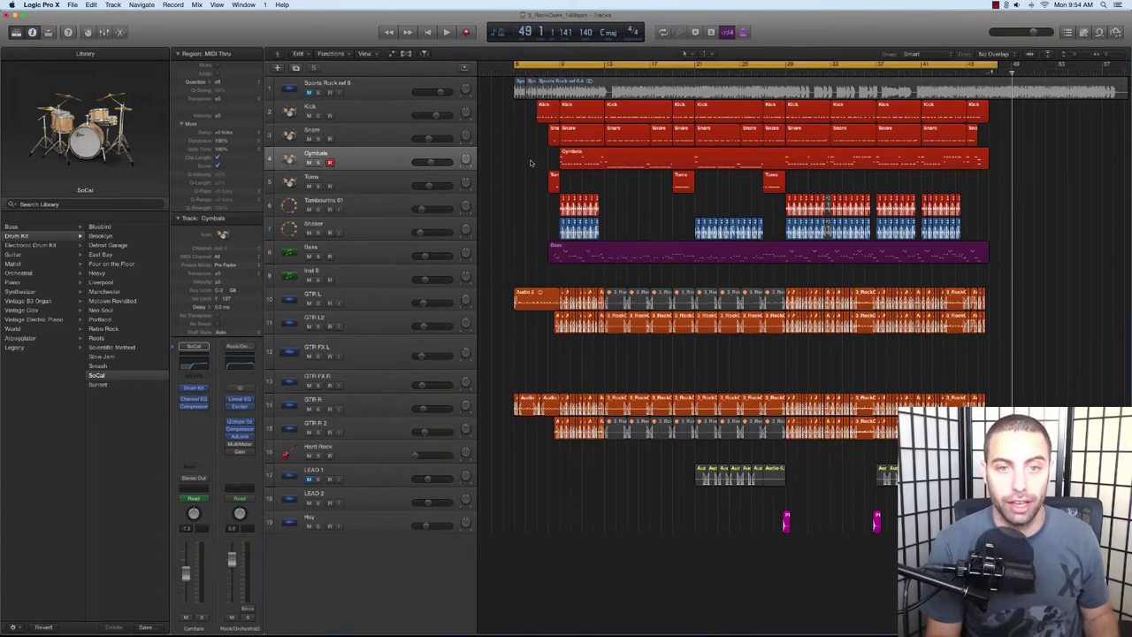
Step: Play the cue's opening up to bar 9 and move the playhead back to bar 7
key(space)
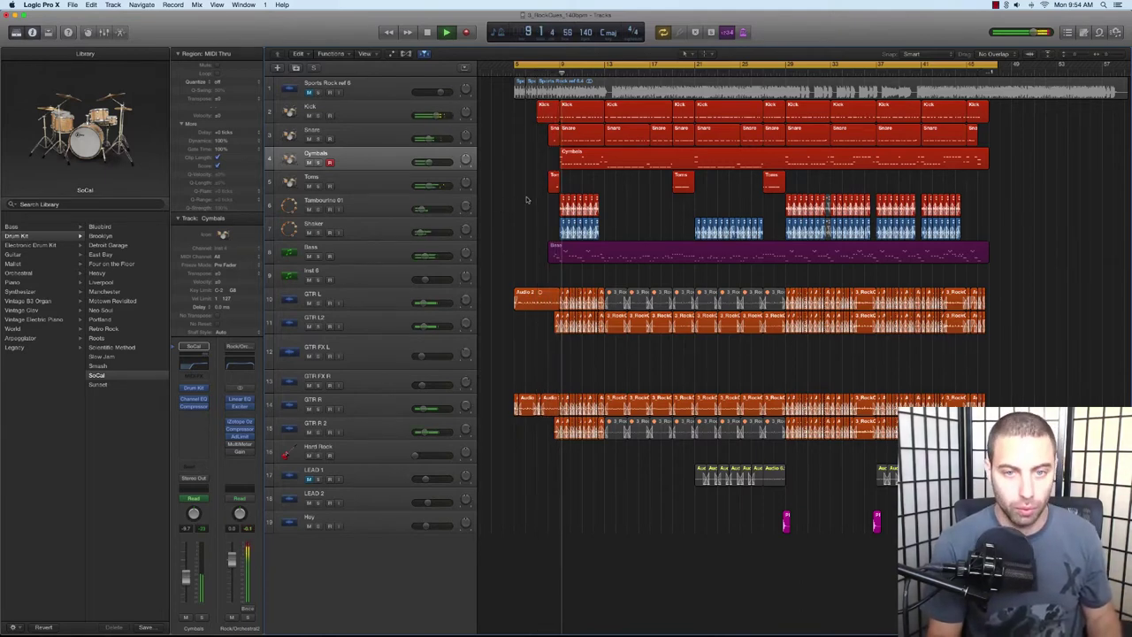
key(space)
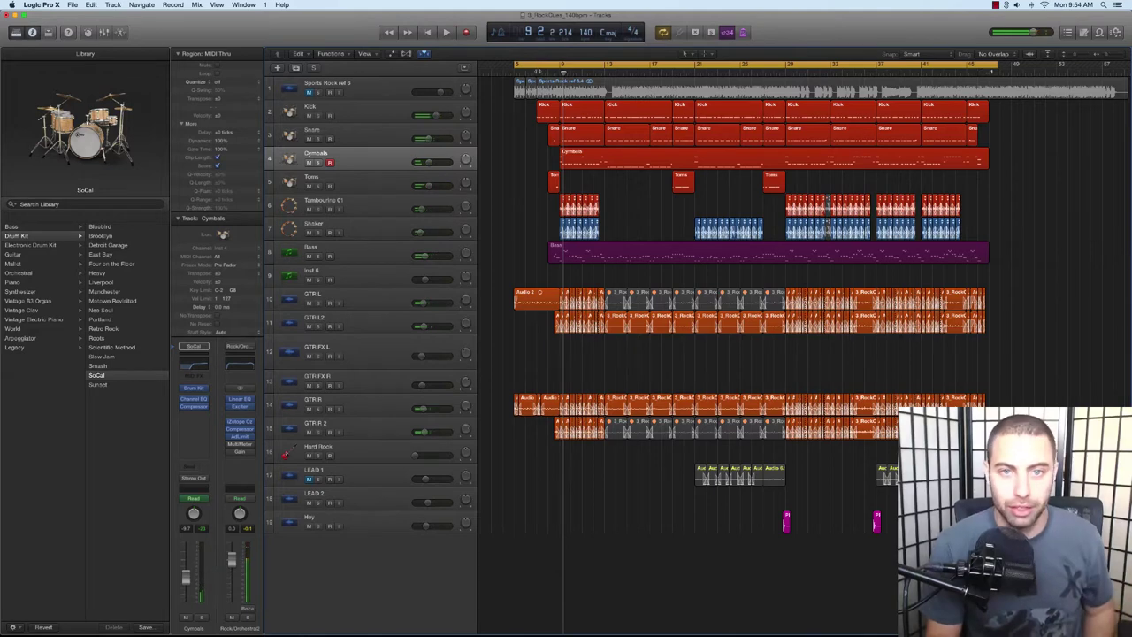
key(comma)
key(comma)
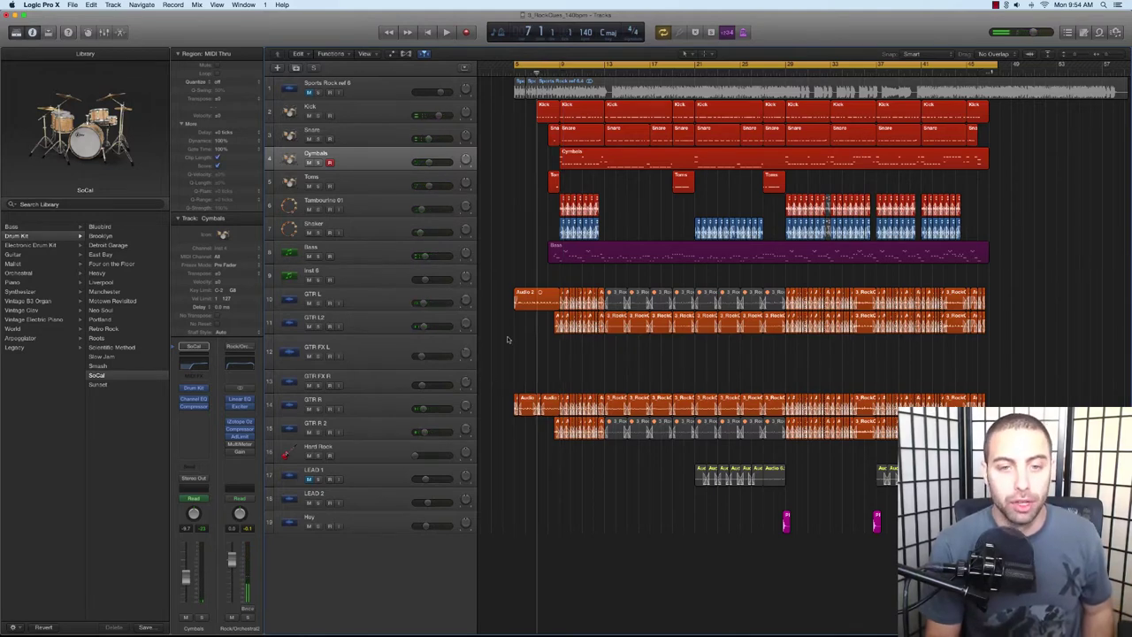
Step: Mute the guitar tracks from GTR L through GTR R 2 and the Hey track, and briefly play the drums and bass from bar 7
drag(310, 304, 300, 423)
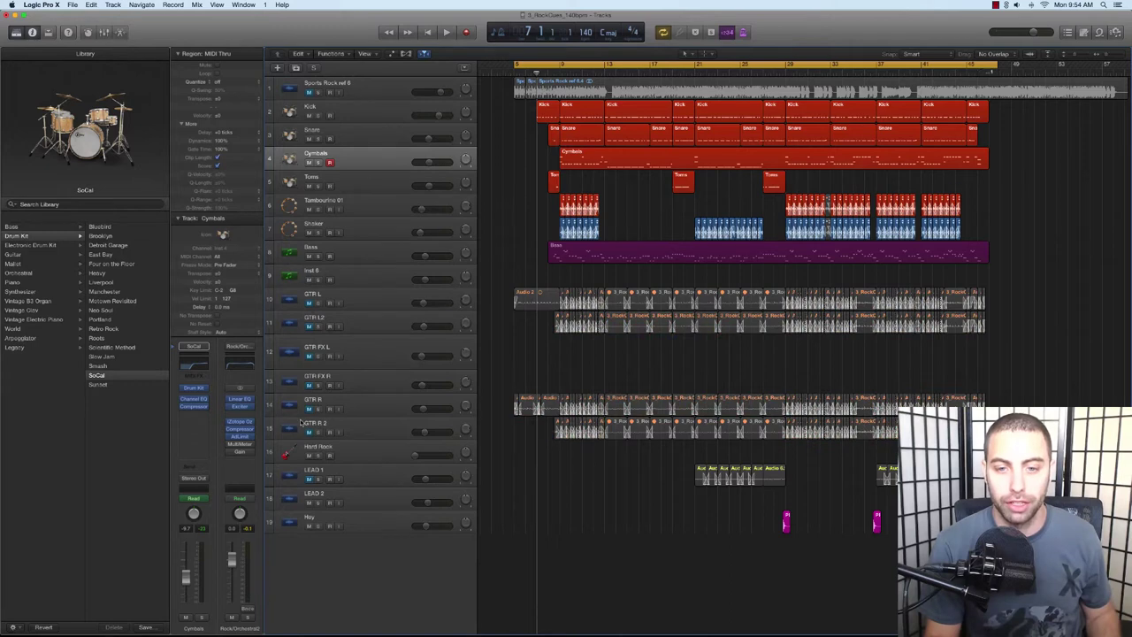
click(309, 526)
key(space)
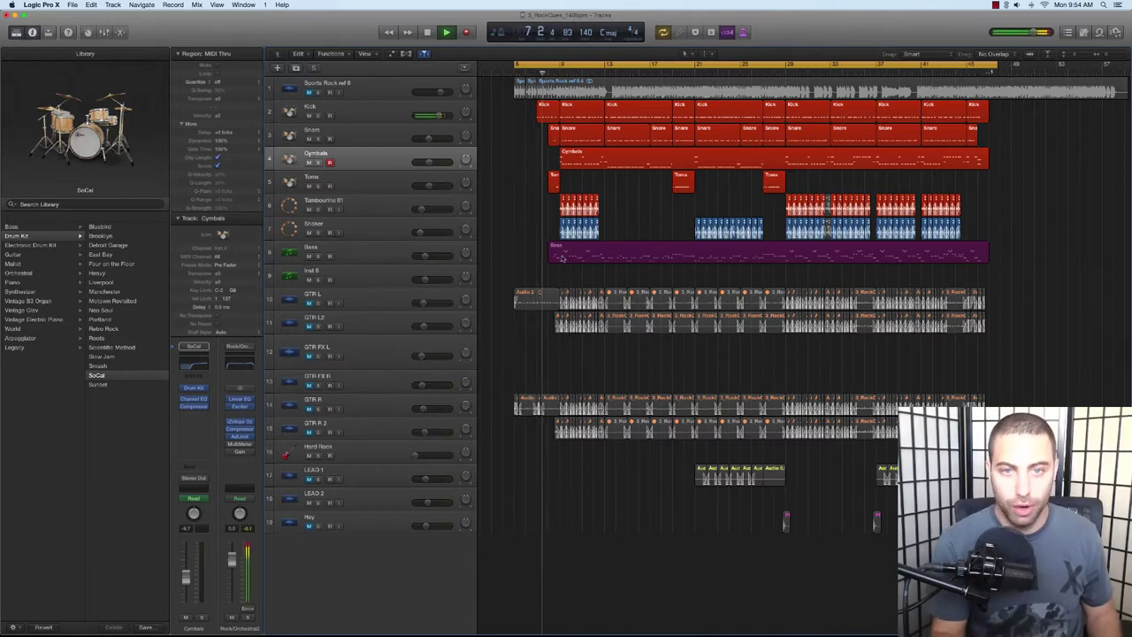
key(space)
Step: Shorten the cycle range so that it starts just before bar 7, where the first kick region begins
key(super+Down)
key(super+Right)
key(super+Right)
key(super+Right)
key(super+Right)
key(super+Right)
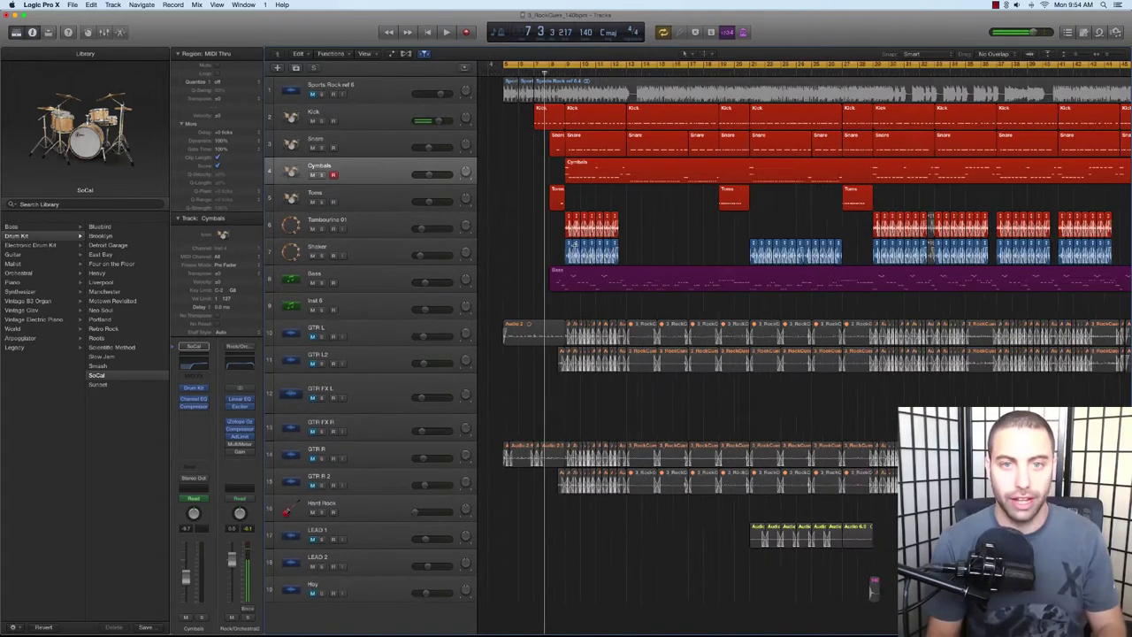
scroll(555, 152, left, 2)
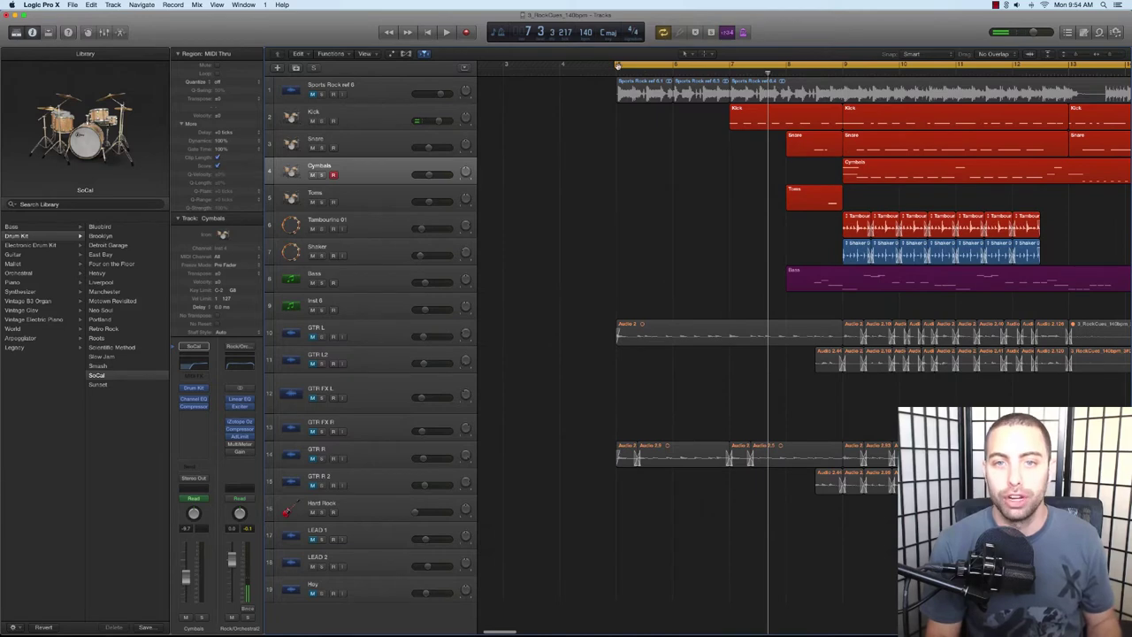
drag(619, 66, 726, 94)
key(super+Down)
key(super+Down)
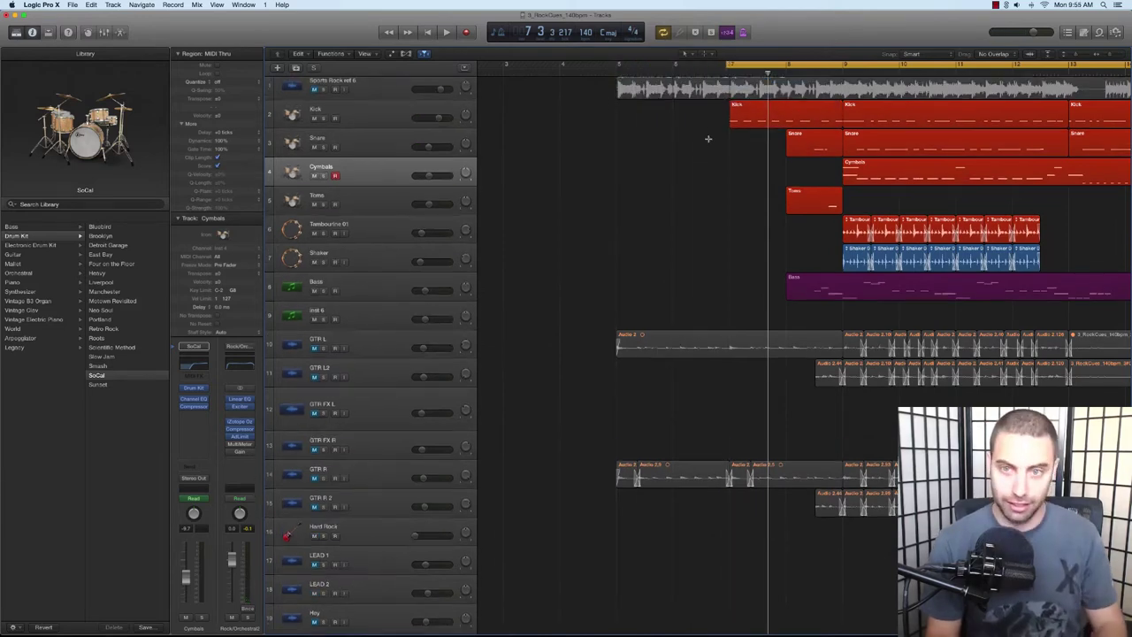
key(super+Right)
key(super+Right)
key(super+Right)
drag(601, 69, 611, 69)
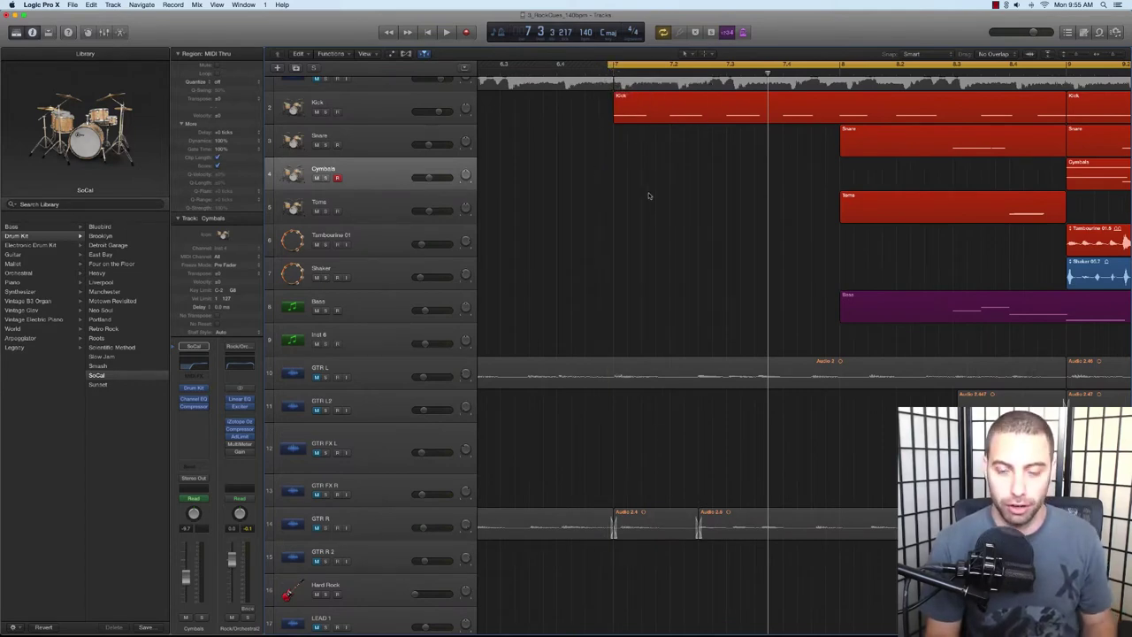
Step: Play back excerpts of the drums-and-bass mix, including the ending from about bar 45
key(space)
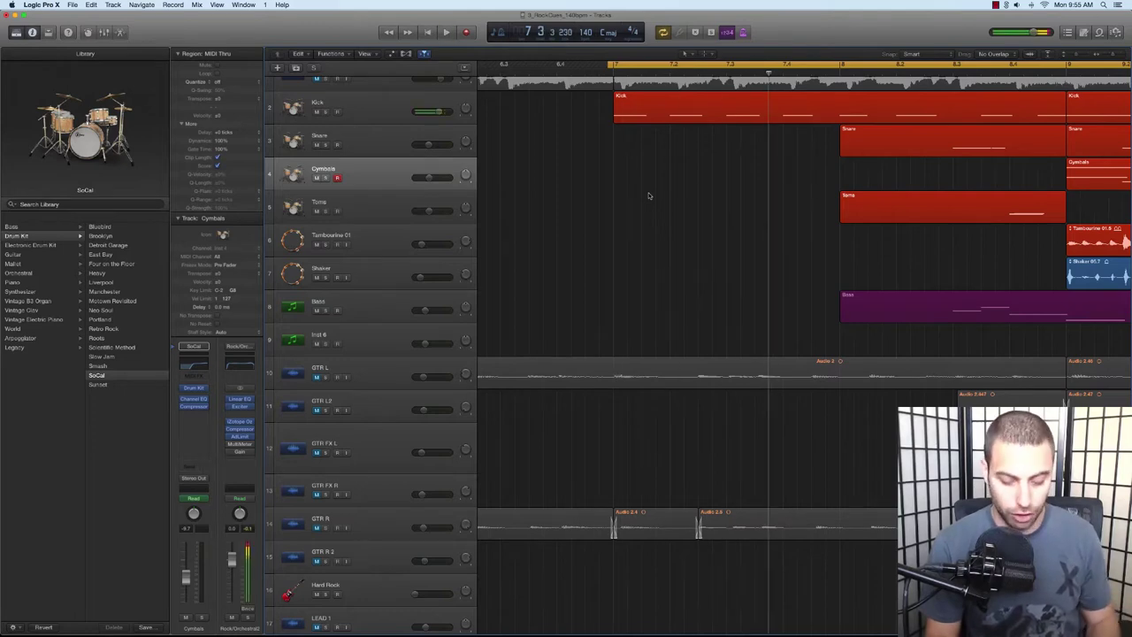
key(super+Up)
key(super+Left)
key(super+Left)
key(super+Left)
key(super+Left)
key(super+Left)
key(super+Left)
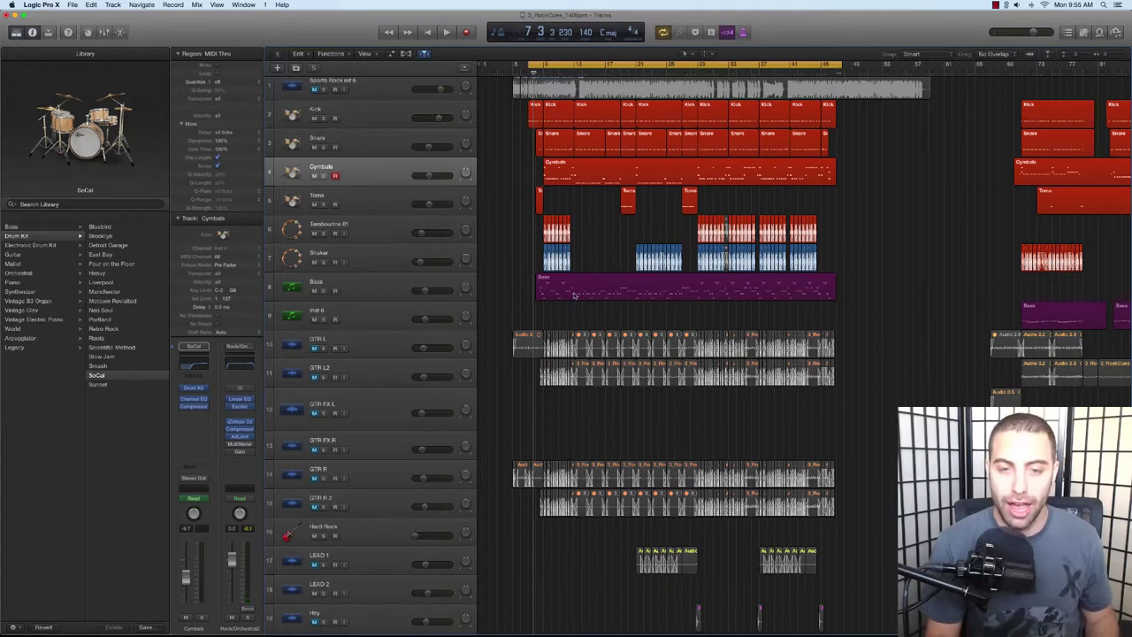
scroll(574, 295, down, 2)
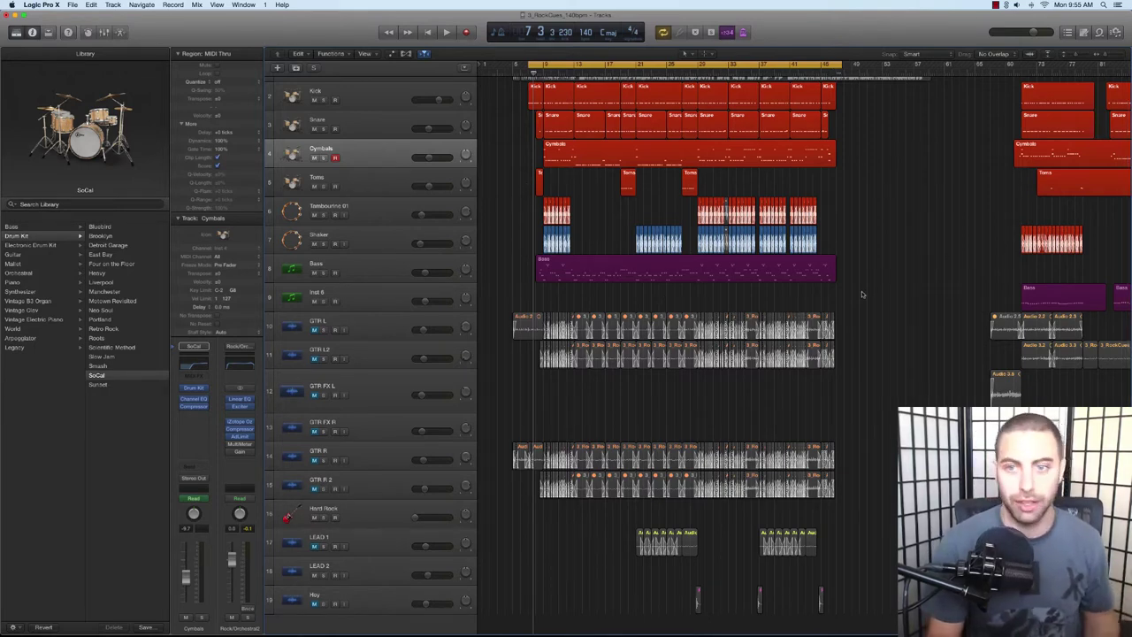
key(space)
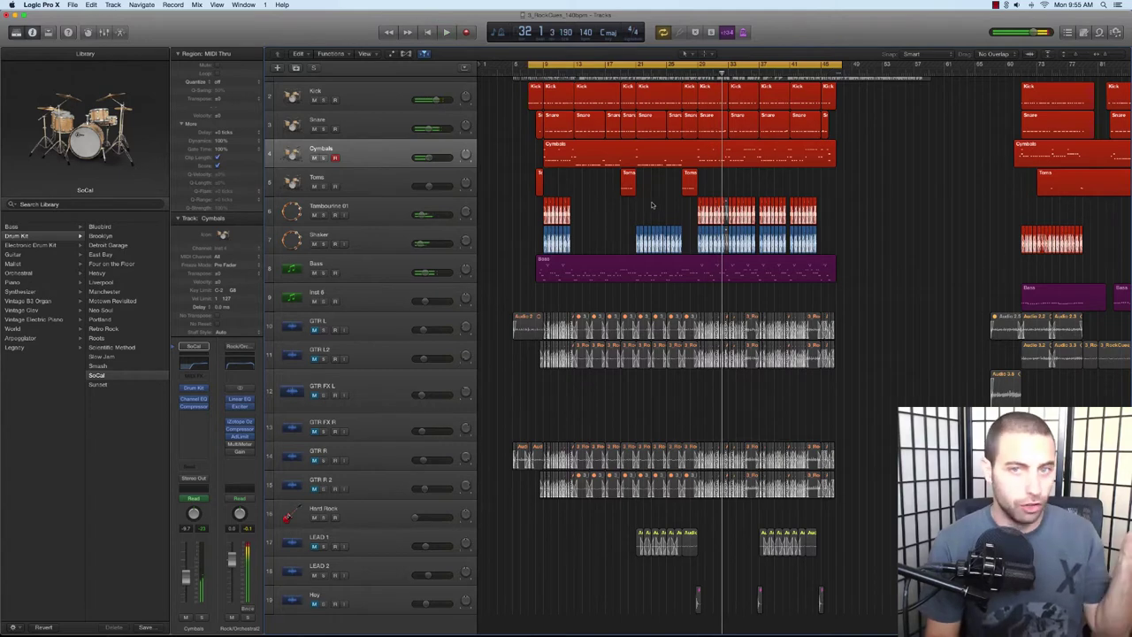
click(821, 74)
key(space)
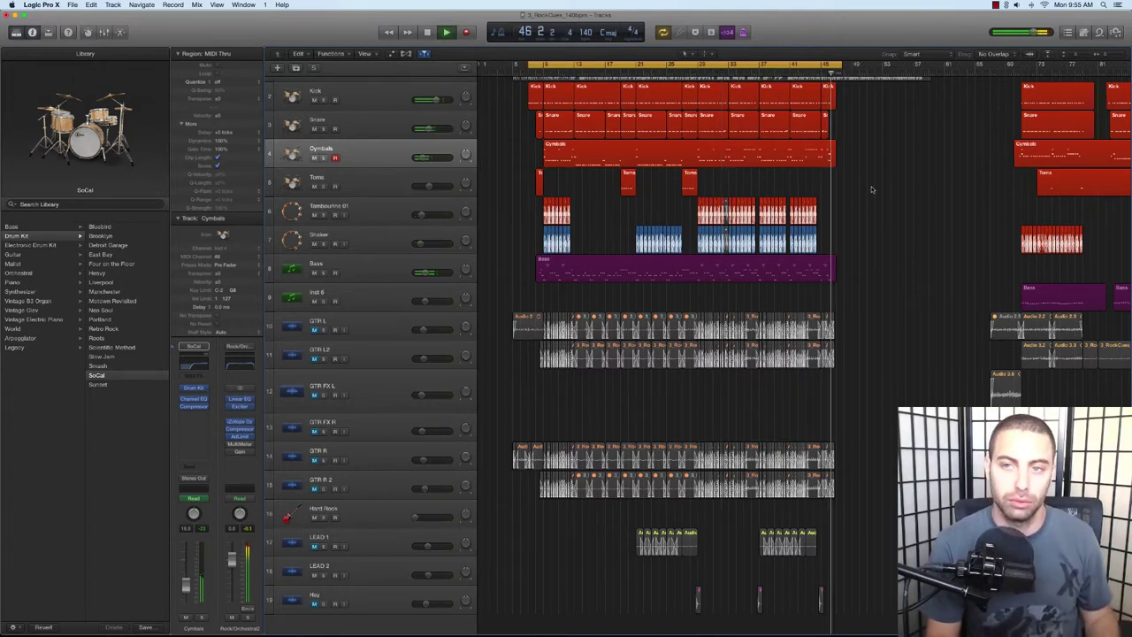
key(space)
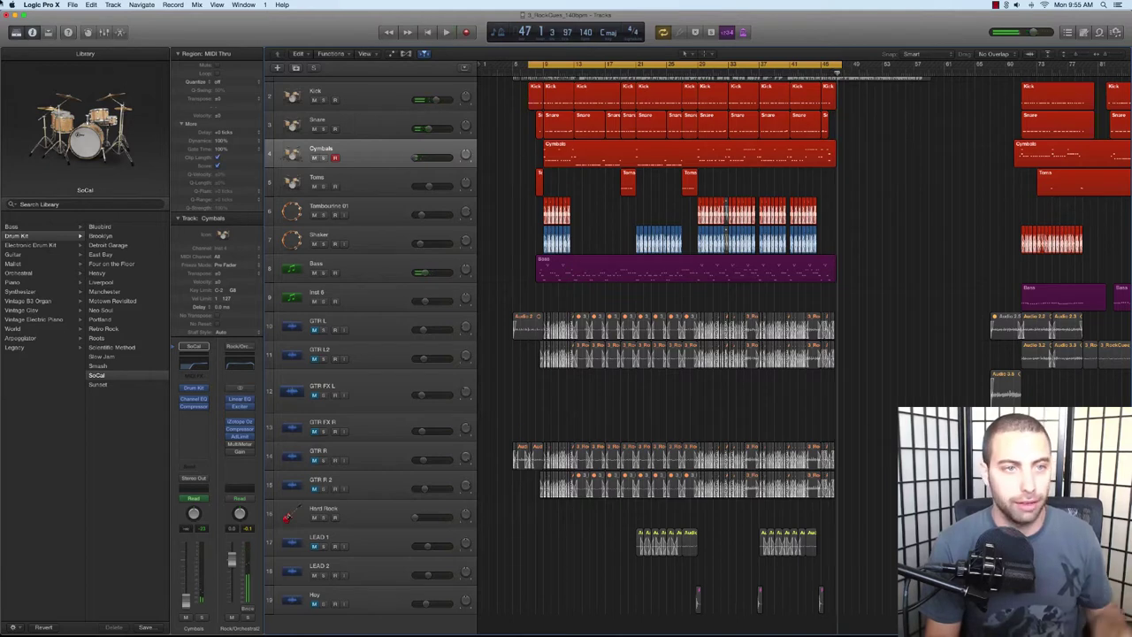
click(71, 5)
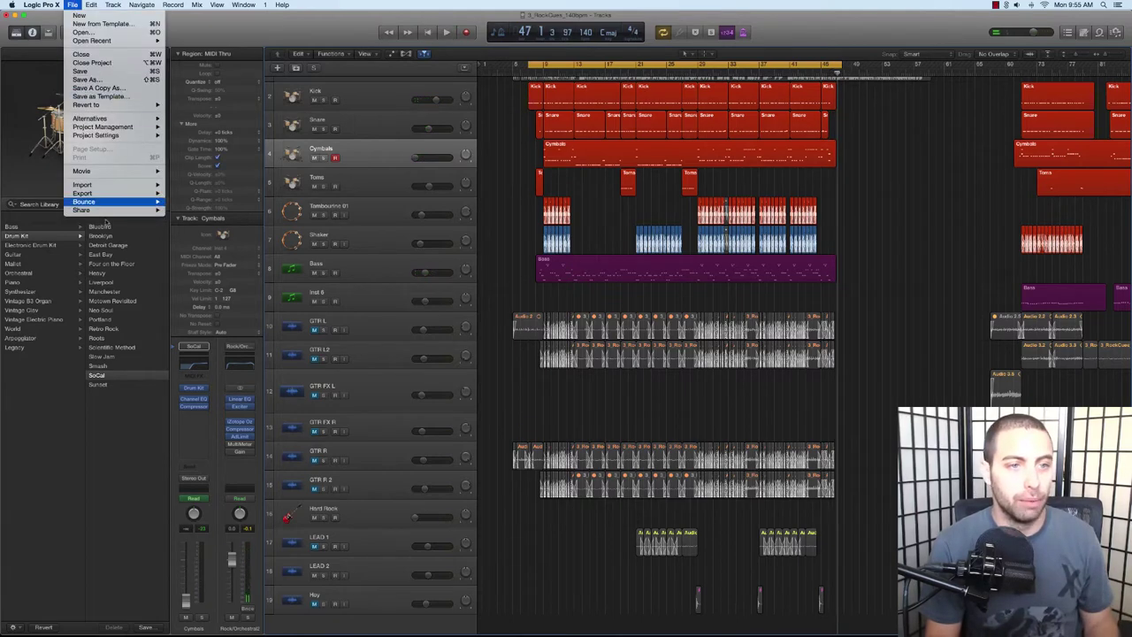
mouse_move(133, 202)
click(516, 186)
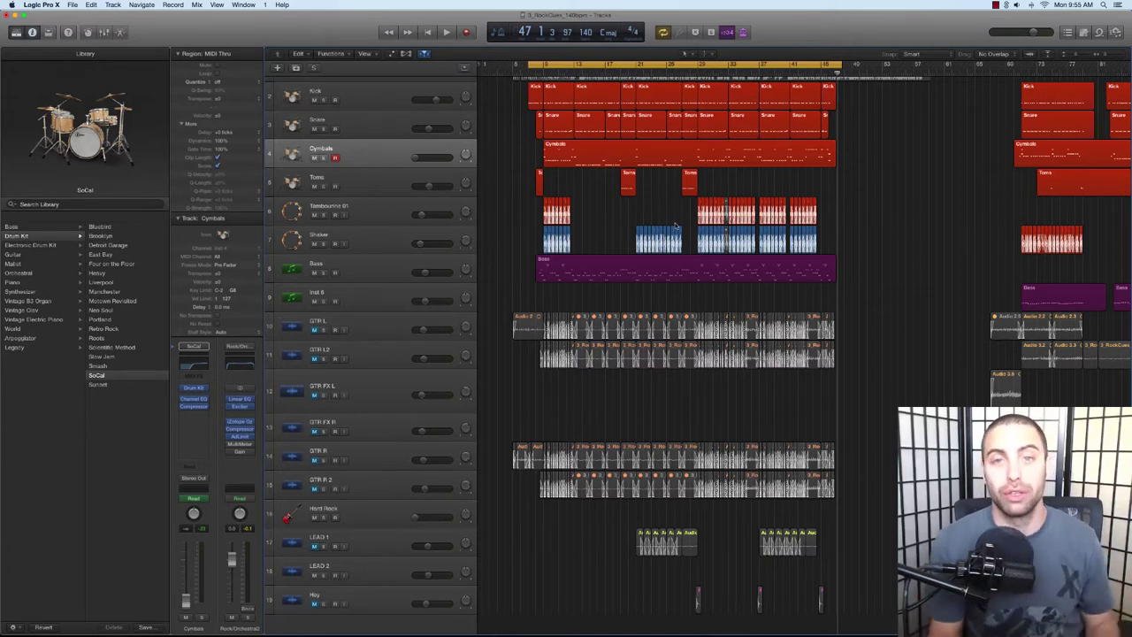
Step: Set up a project bounce of the drums-and-bass mix as PCM with a 48000 sample rate and accept the settings
click(73, 5)
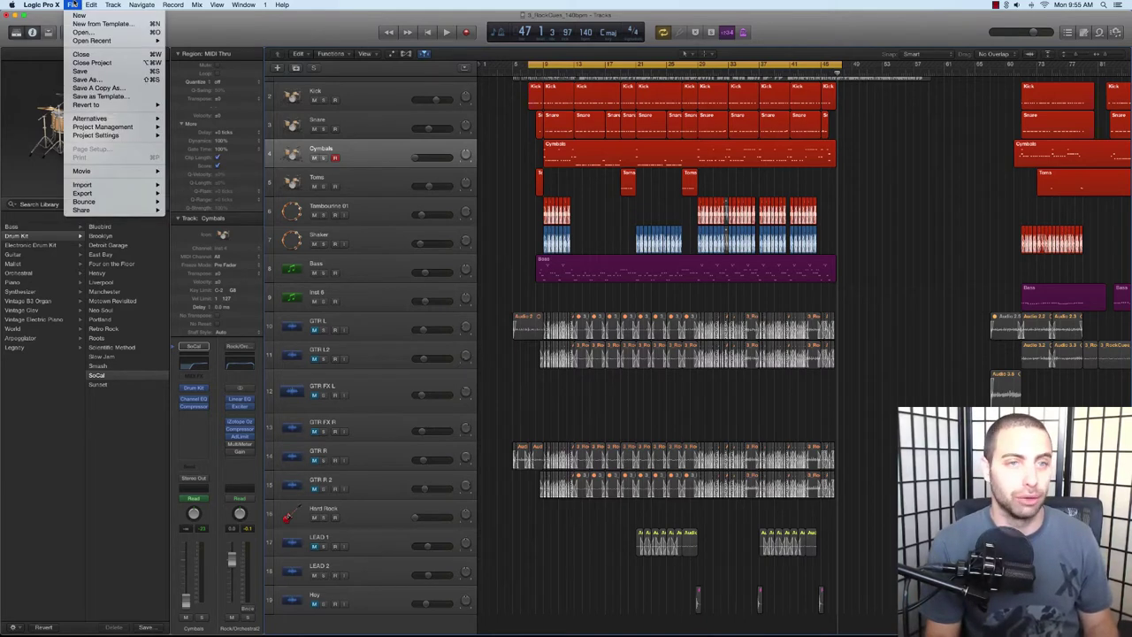
mouse_move(81, 41)
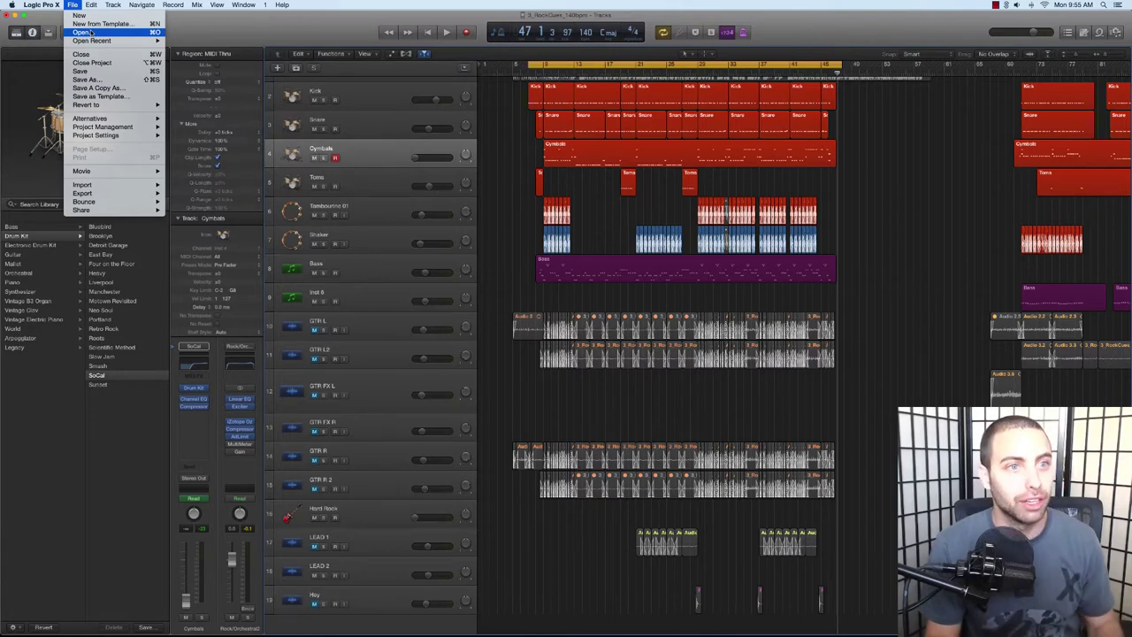
mouse_move(98, 202)
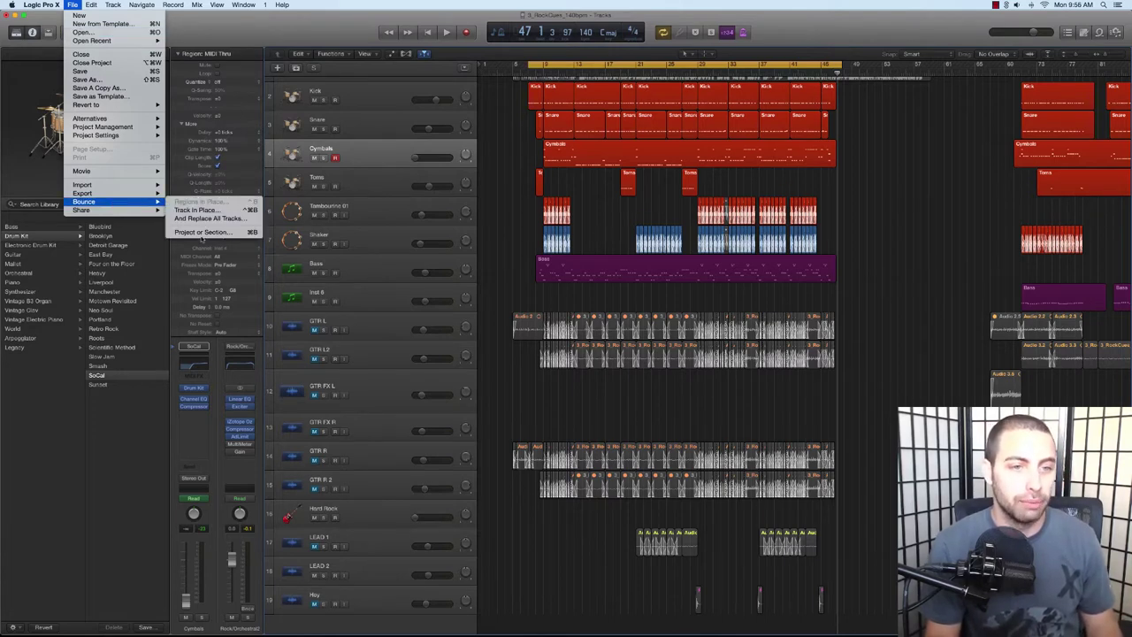
click(203, 233)
click(615, 167)
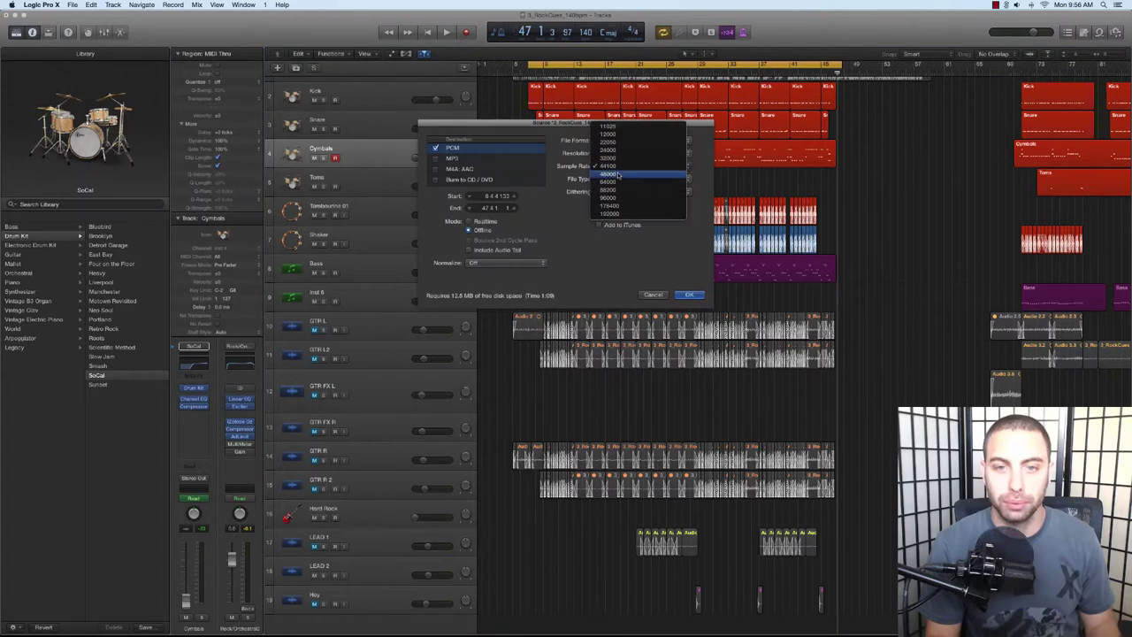
click(614, 165)
click(689, 295)
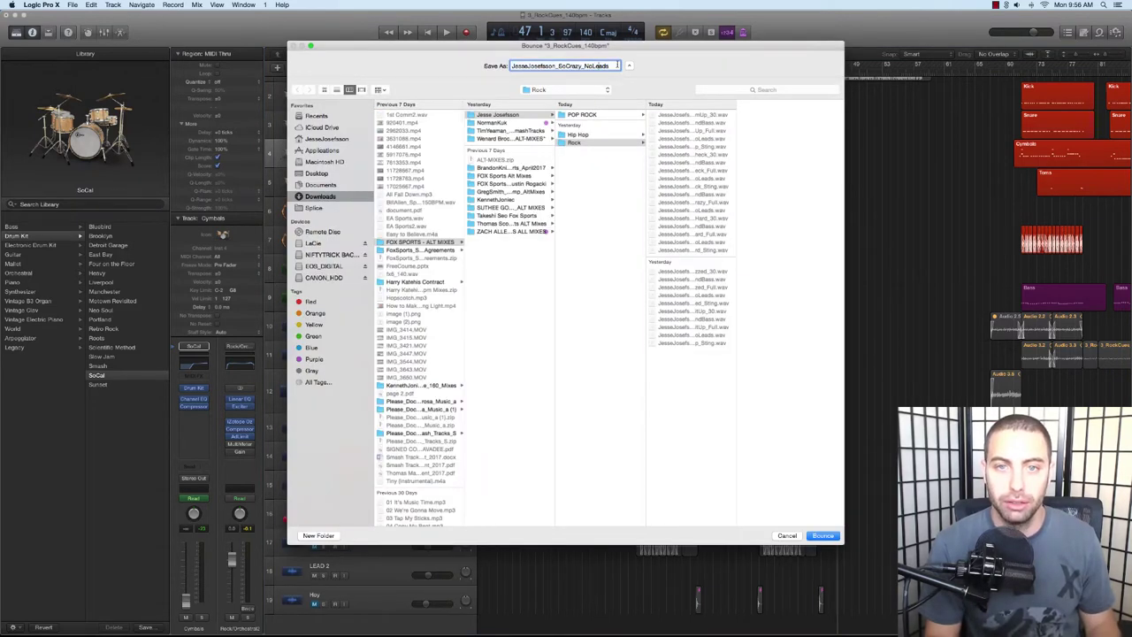
Step: Change the bounce file name's ending from NoLeads to DrumsAndBass and bounce it into the Rock folder, replacing the existing file
click(594, 65)
text(Dr)
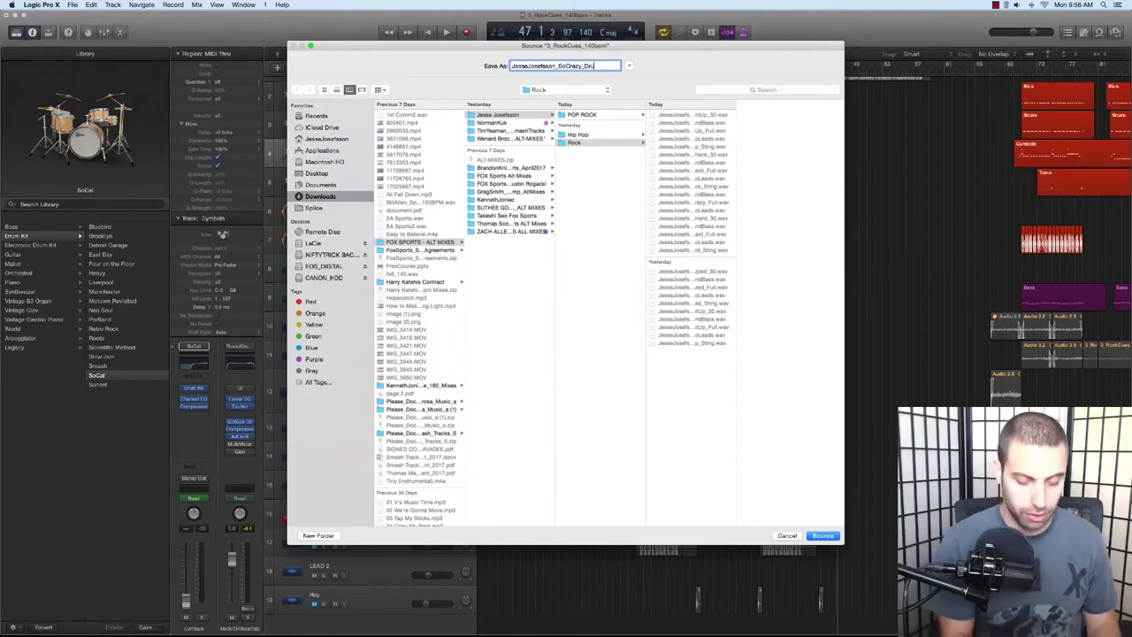
text(umsAndBass)
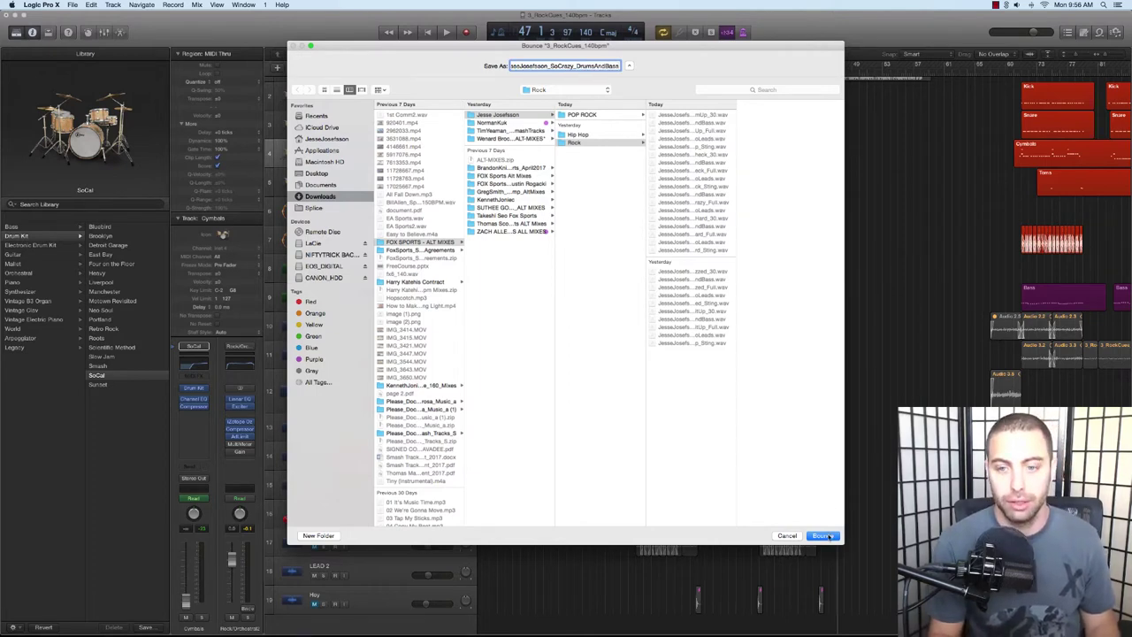
key(Return)
click(584, 207)
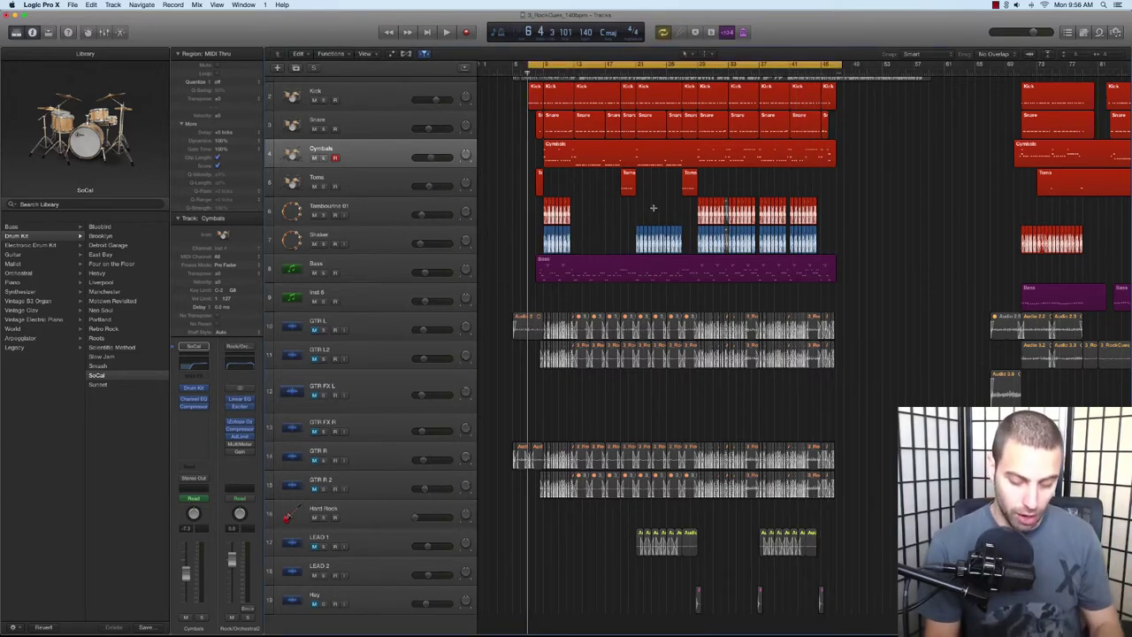
key(super+Down)
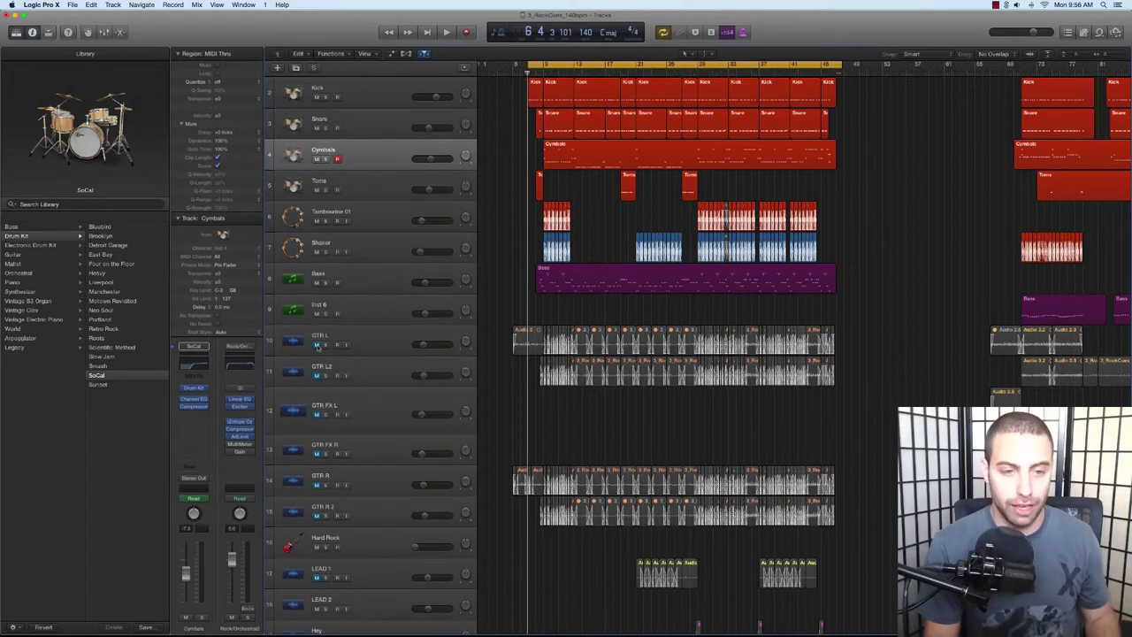
Step: Unmute the guitar tracks and LEAD 1, from GTR L down through LEAD 1
drag(317, 344, 322, 577)
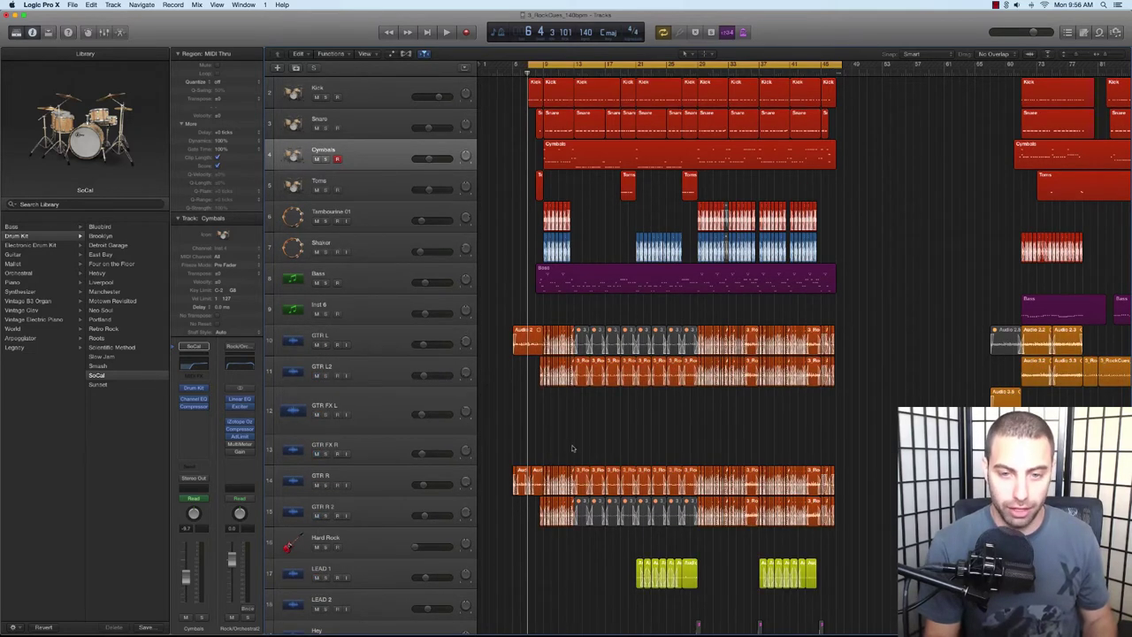
key(super+Up)
key(super+Up)
key(super+Up)
key(super+Up)
key(super+Left)
key(super+Left)
key(super+Up)
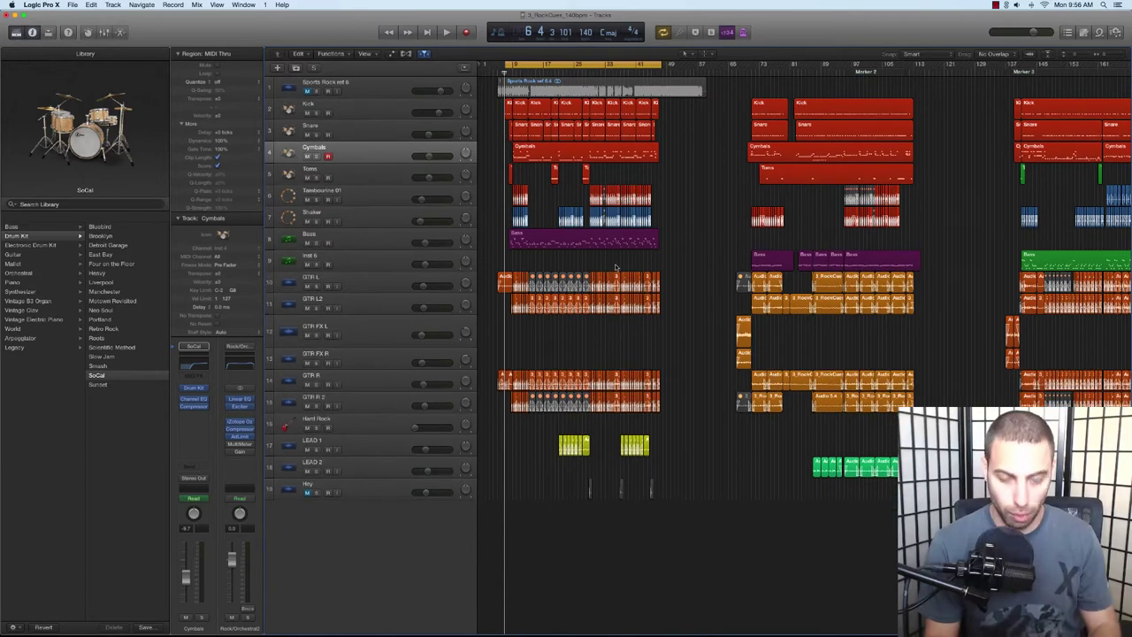
key(super+Down)
key(super+Right)
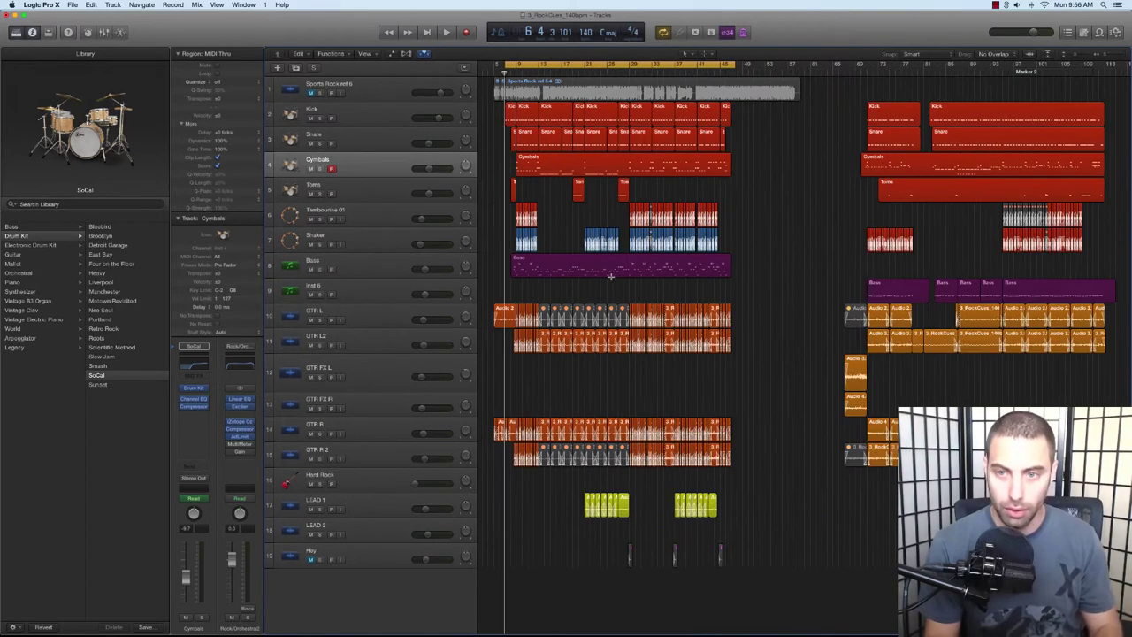
key(super+Up)
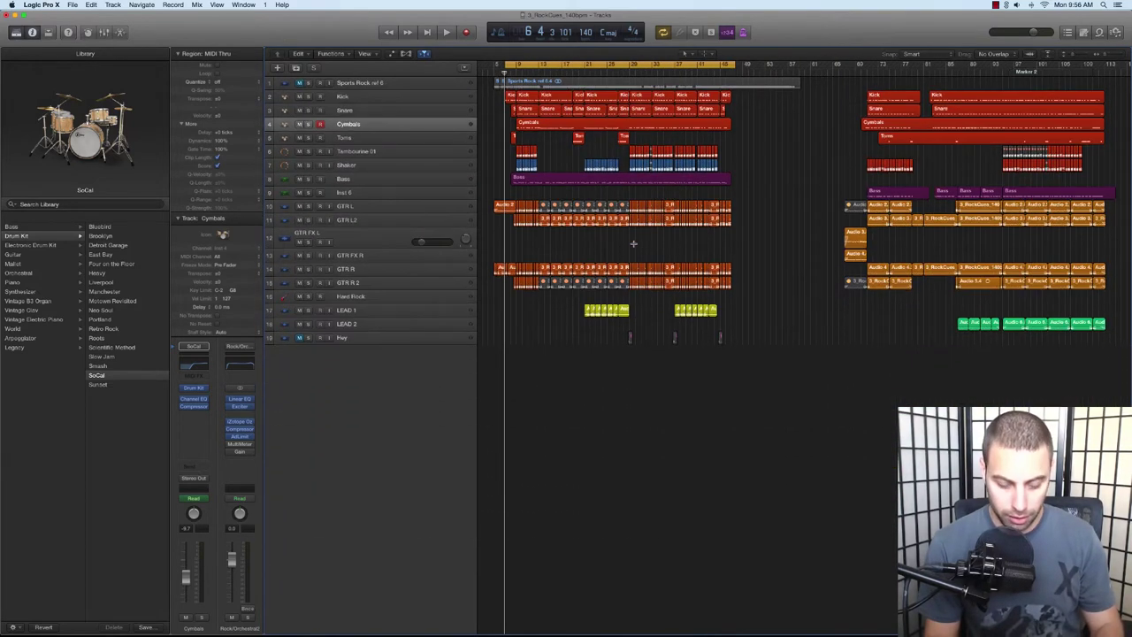
key(super+Right)
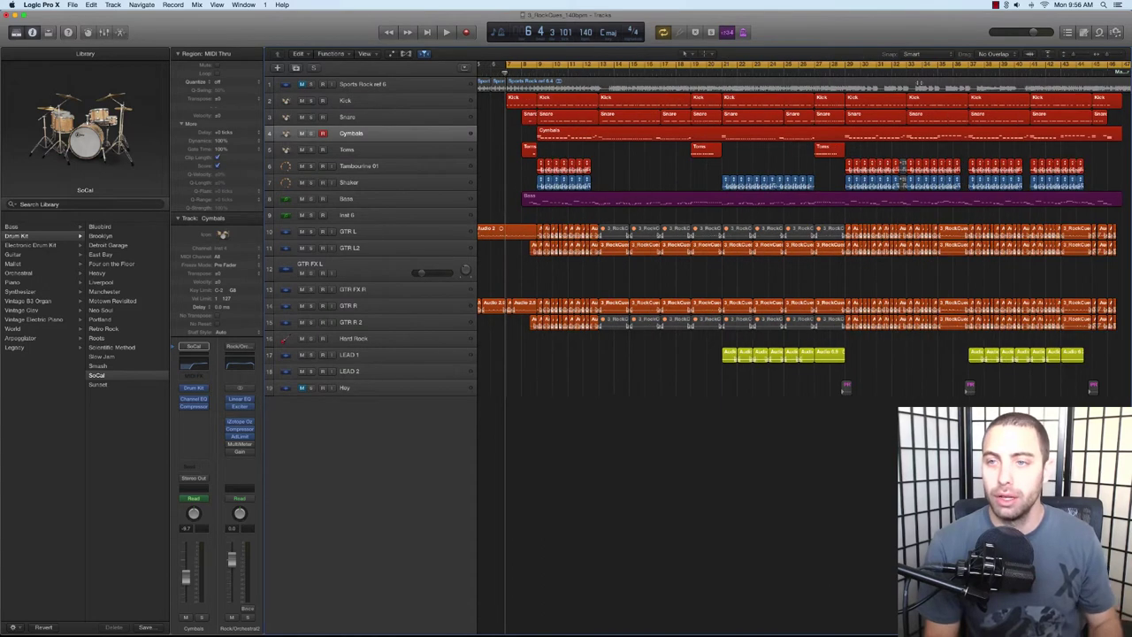
key(super+Left)
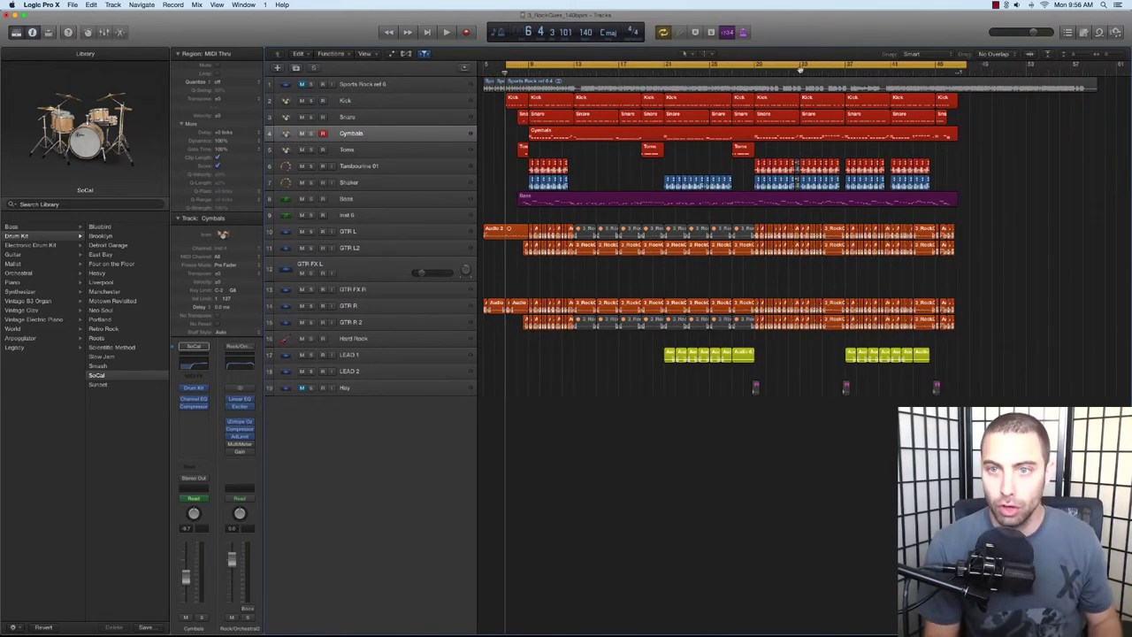
Step: Switch the transport display to show time alongside beats and place the playhead at bar 29
click(766, 69)
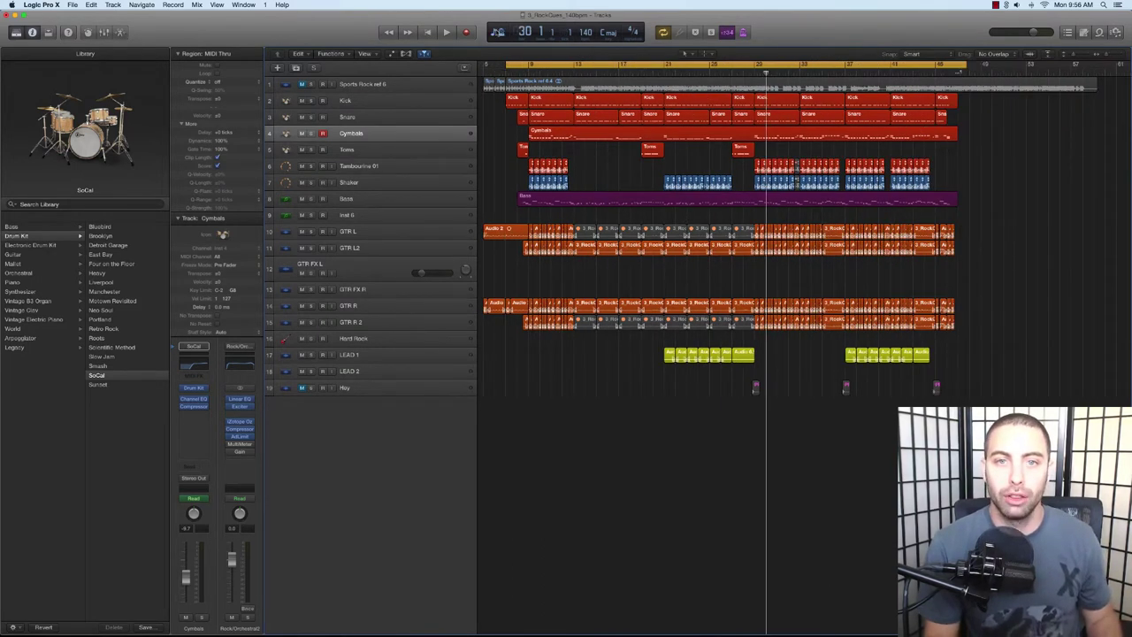
click(498, 32)
click(522, 53)
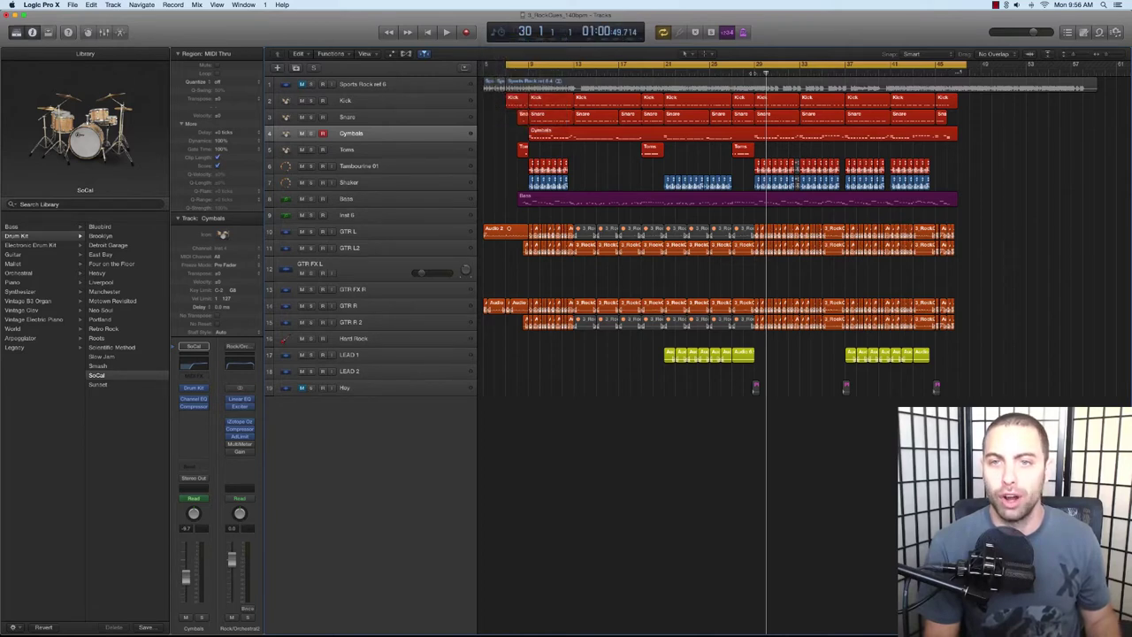
click(753, 73)
scroll(765, 143, right, 2)
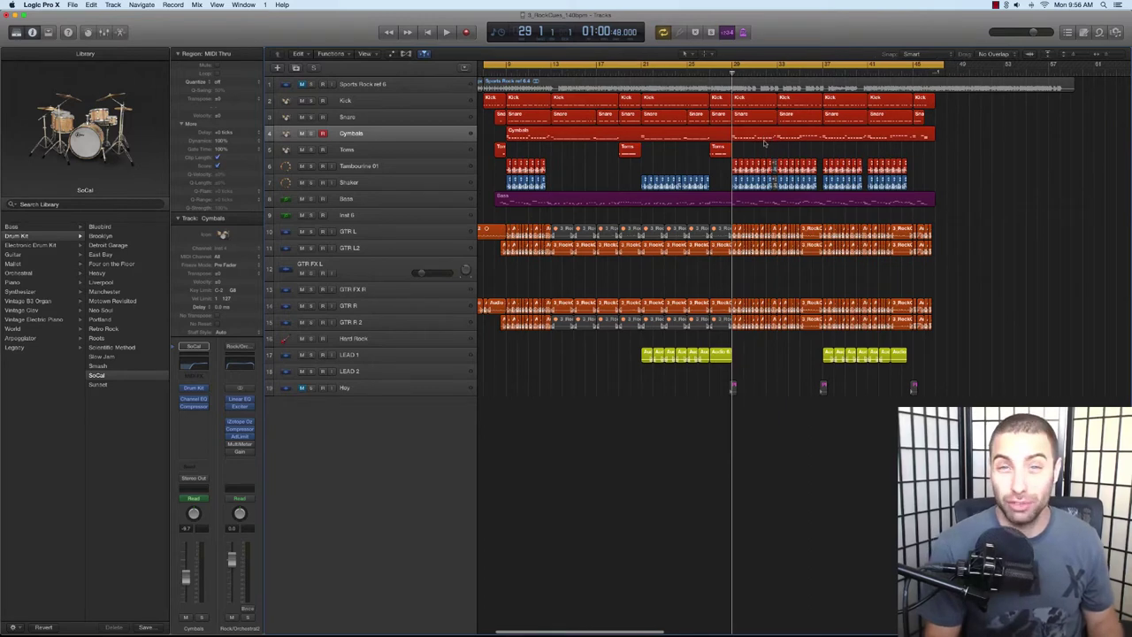
scroll(764, 144, left, 3)
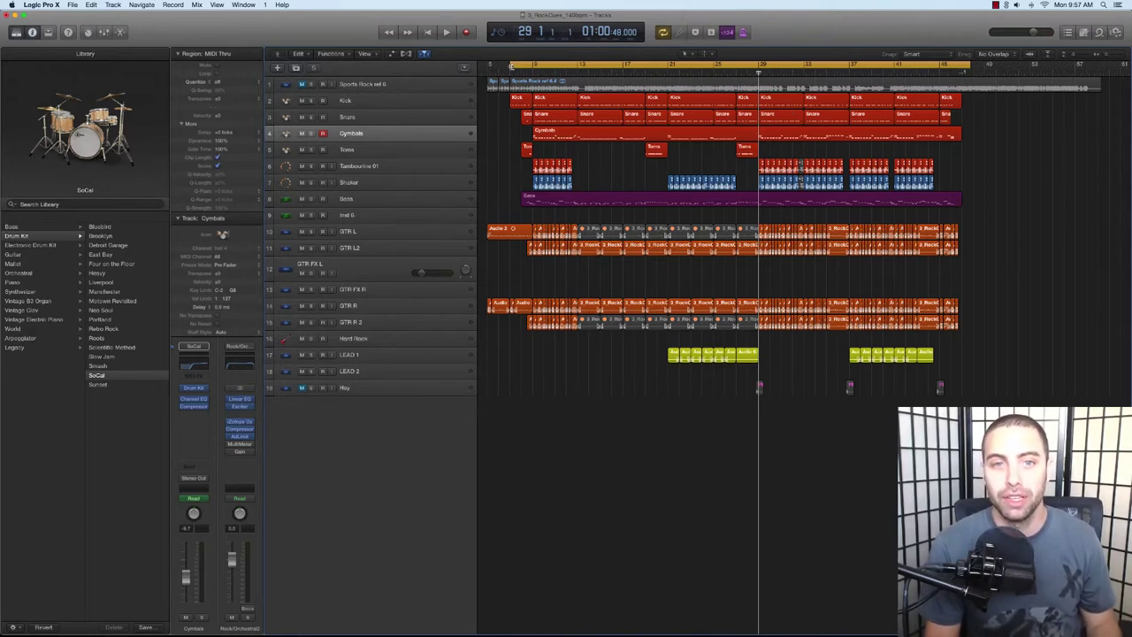
Step: Move the cycle start to about halfway through bar 26 and play back the ending from bar 46 and the section after bar 29
drag(511, 67, 732, 105)
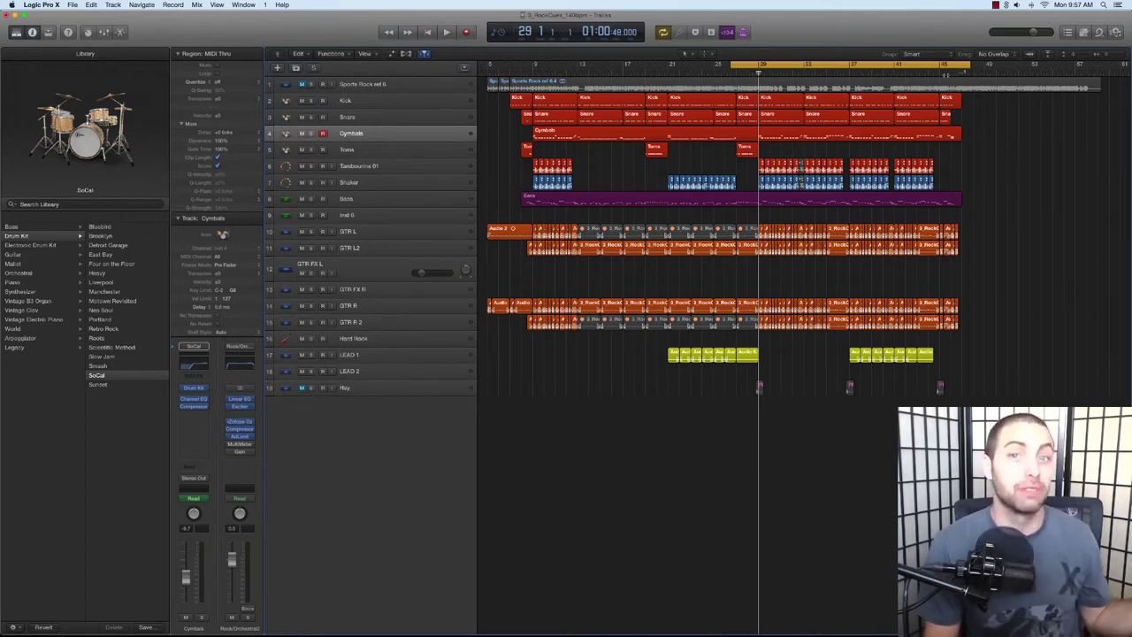
drag(934, 73, 951, 72)
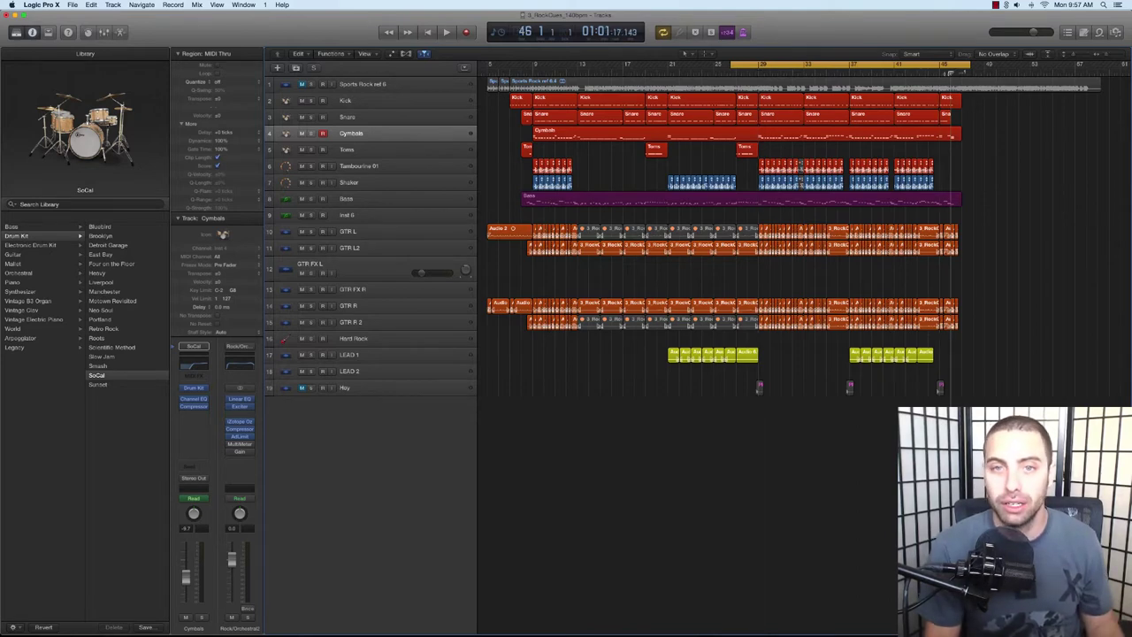
key(space)
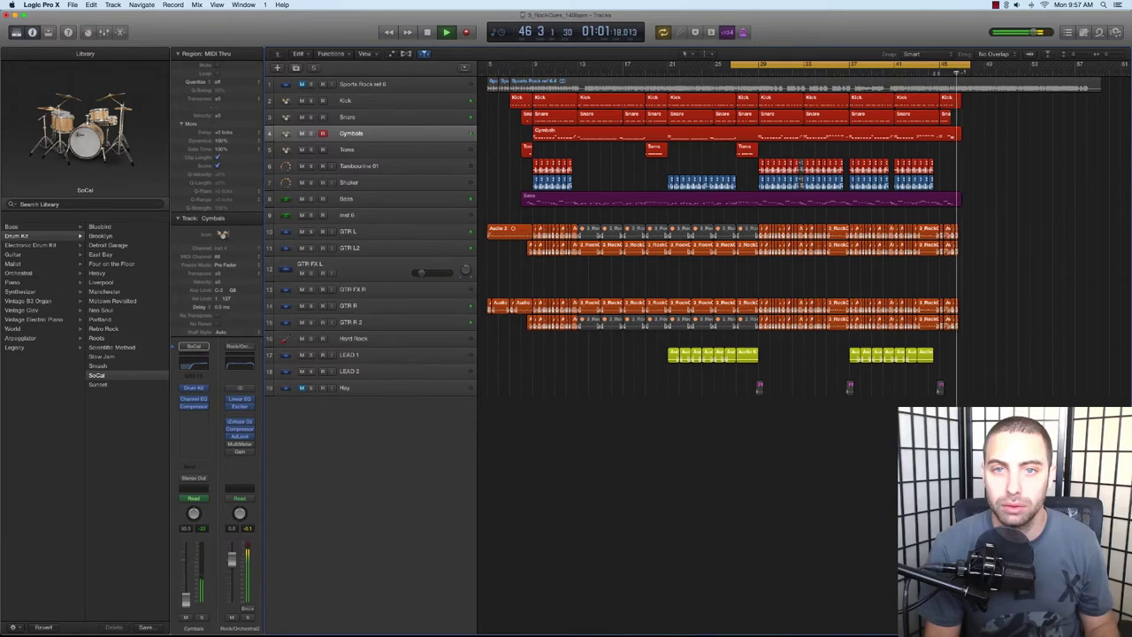
key(space)
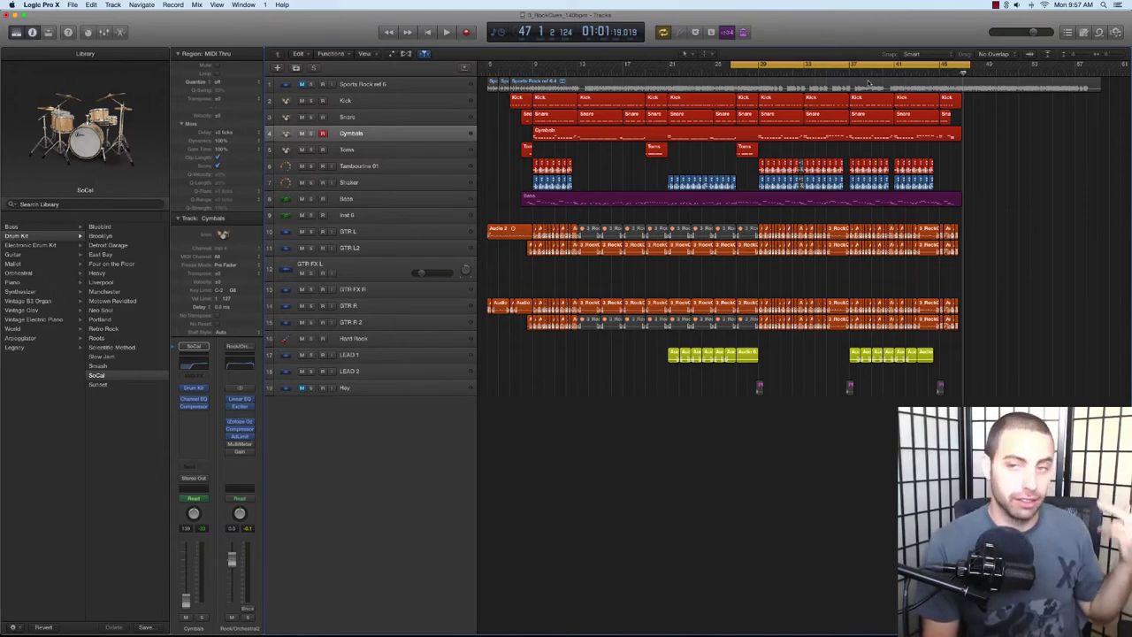
drag(773, 74, 766, 74)
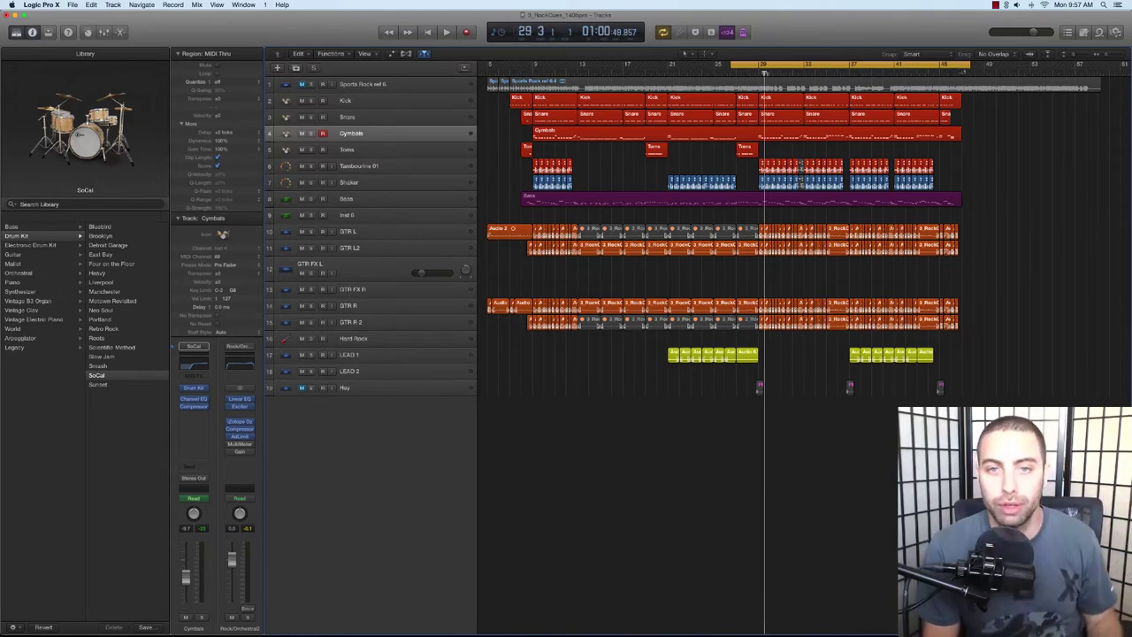
key(space)
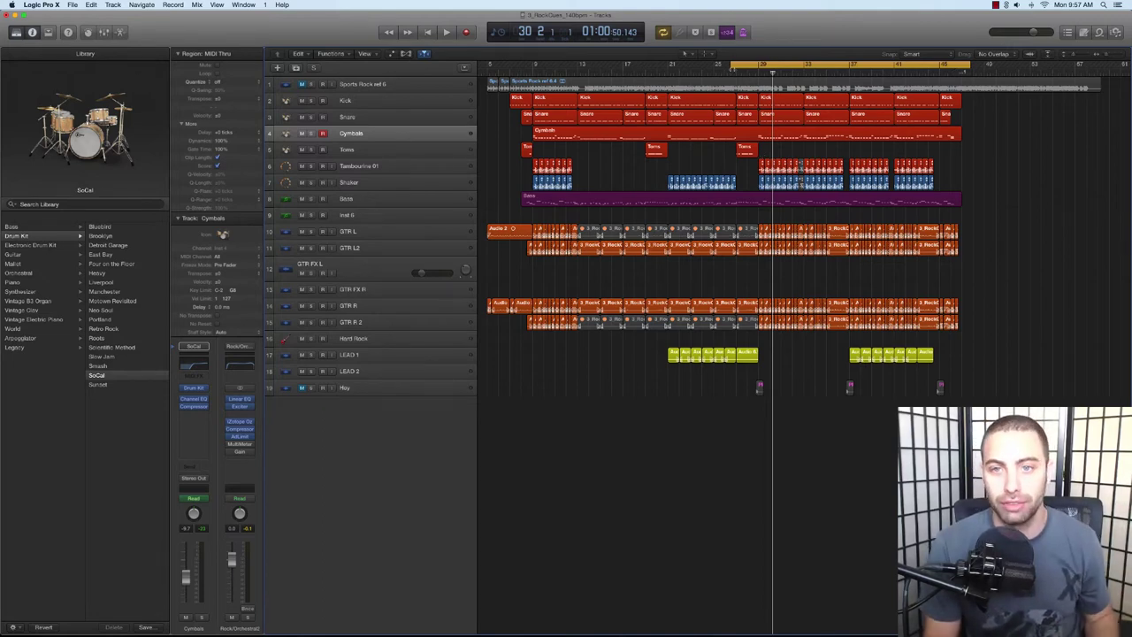
Step: Shorten the cycle range so that it starts at bar 29 and play back an excerpt from bar 30
drag(732, 65, 760, 66)
drag(799, 126, 801, 129)
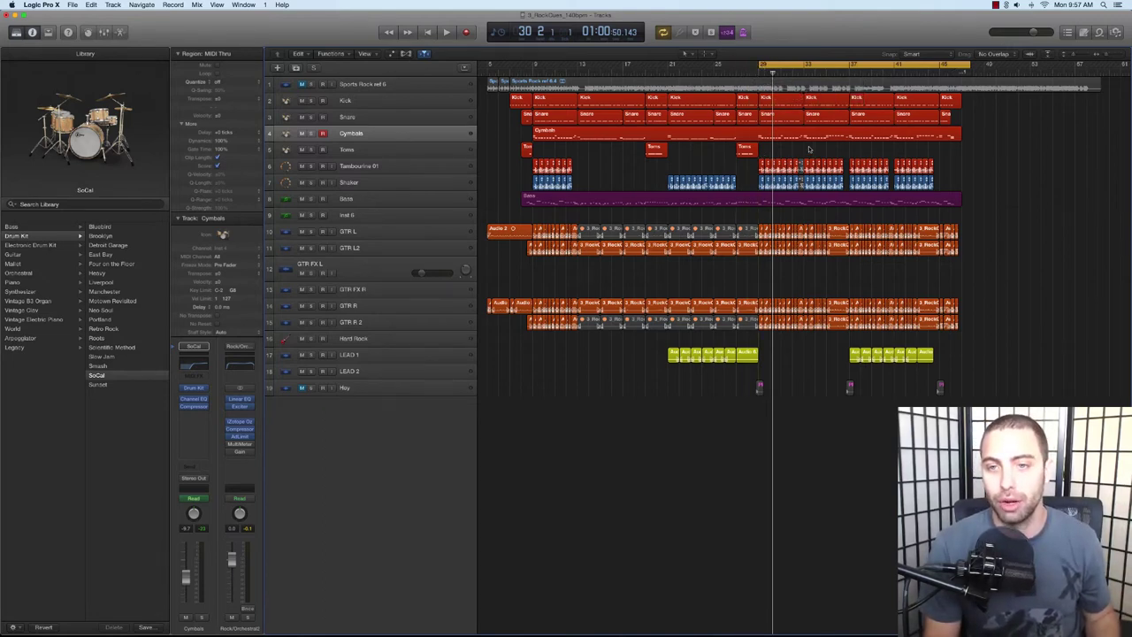
key(space)
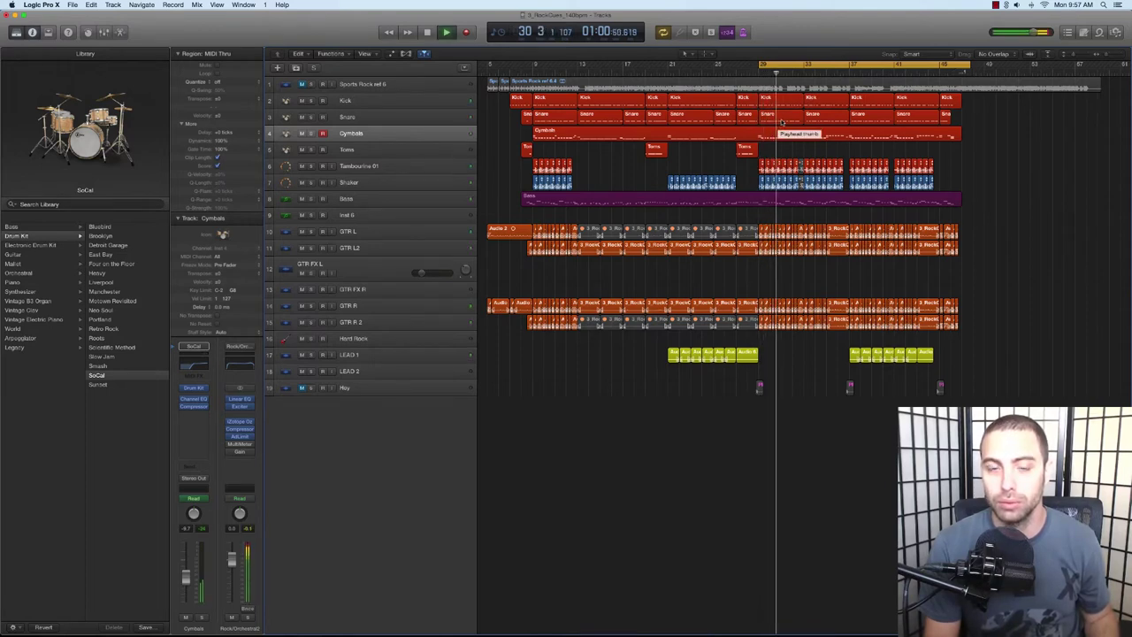
key(space)
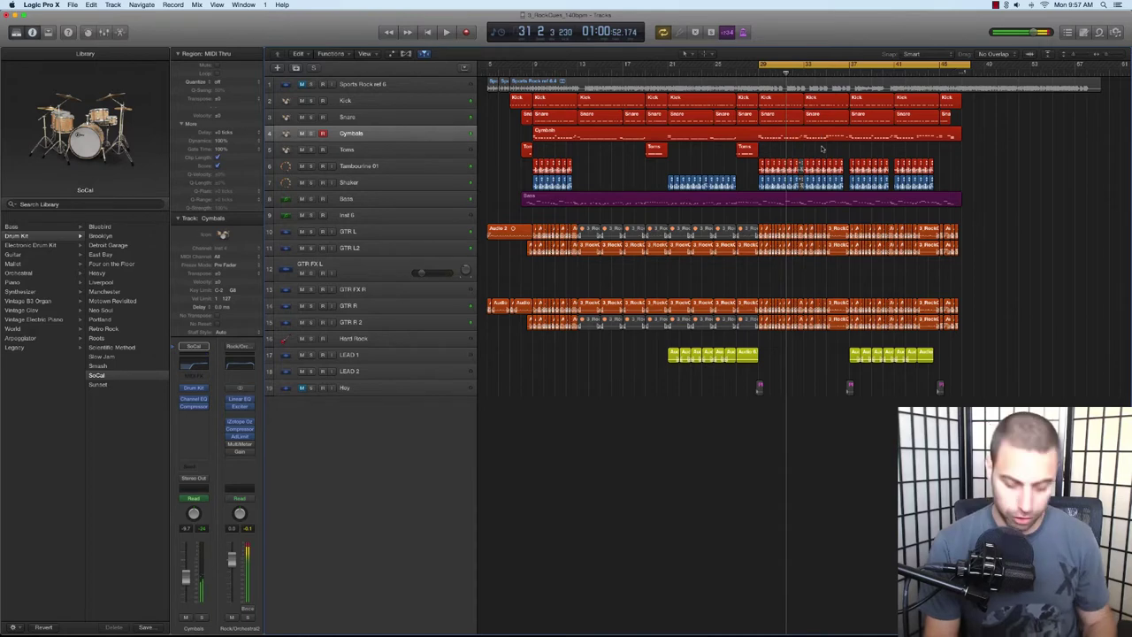
Step: Extend the cycle range back to start at beat 3 of bar 28 and play back the lead-in to bar 29
key(super+Down)
key(super+Right)
key(super+Right)
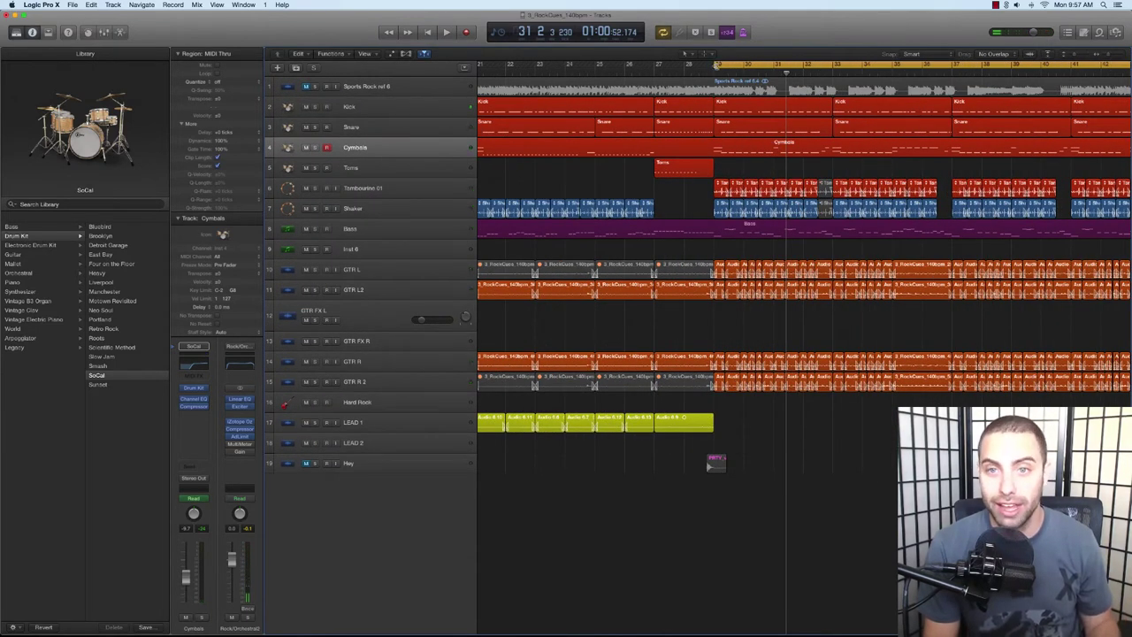
key(super+Down)
key(super+Right)
key(super+Right)
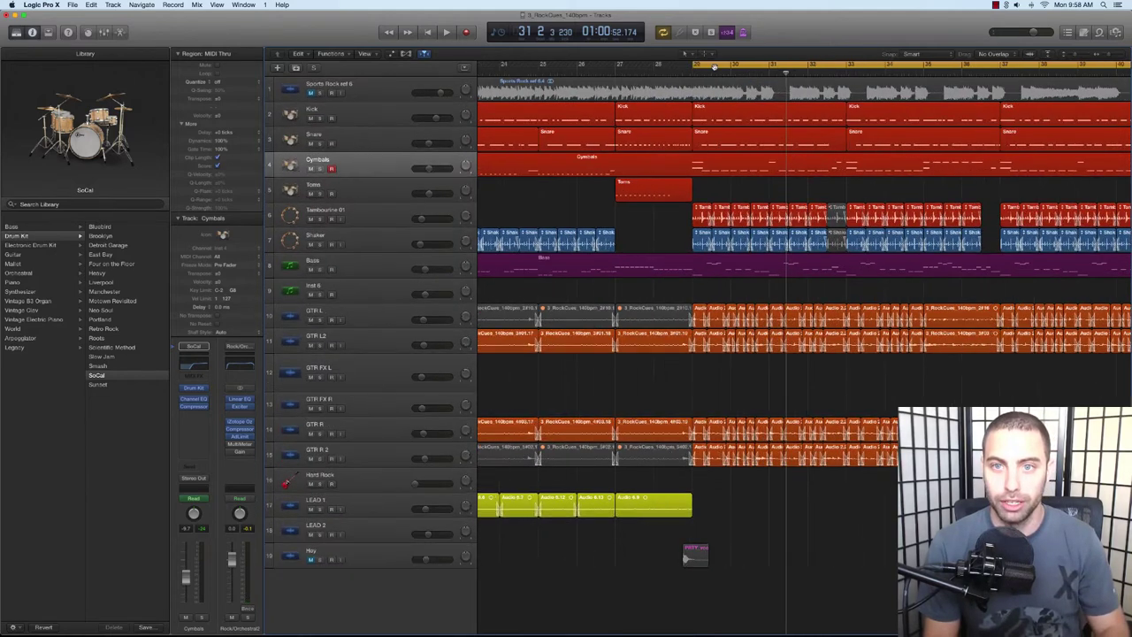
key(space)
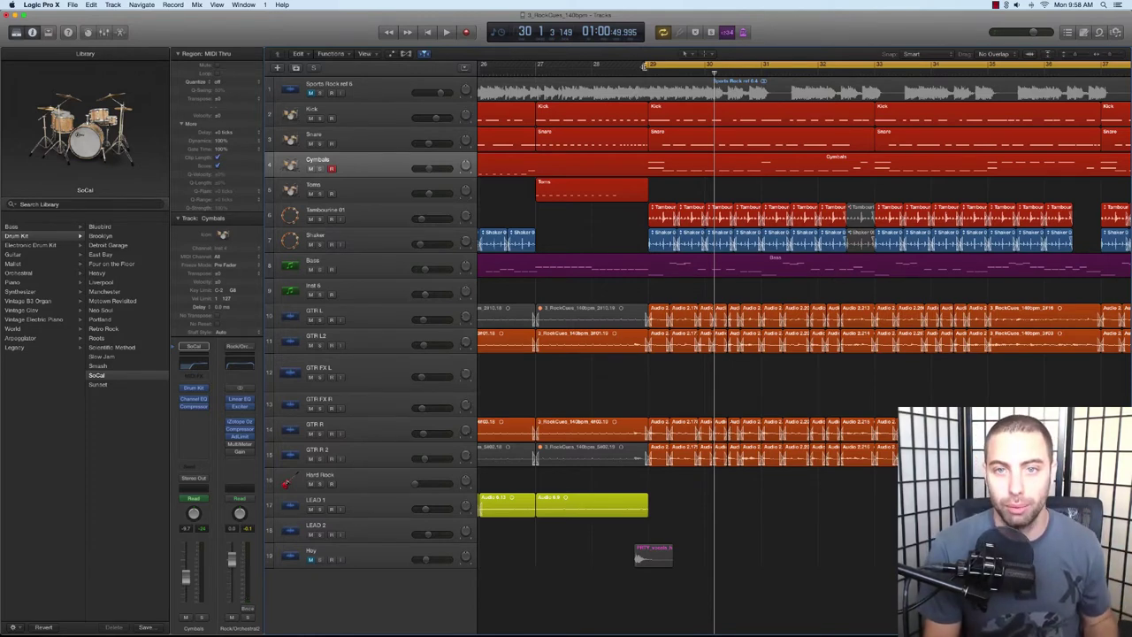
drag(645, 67, 622, 66)
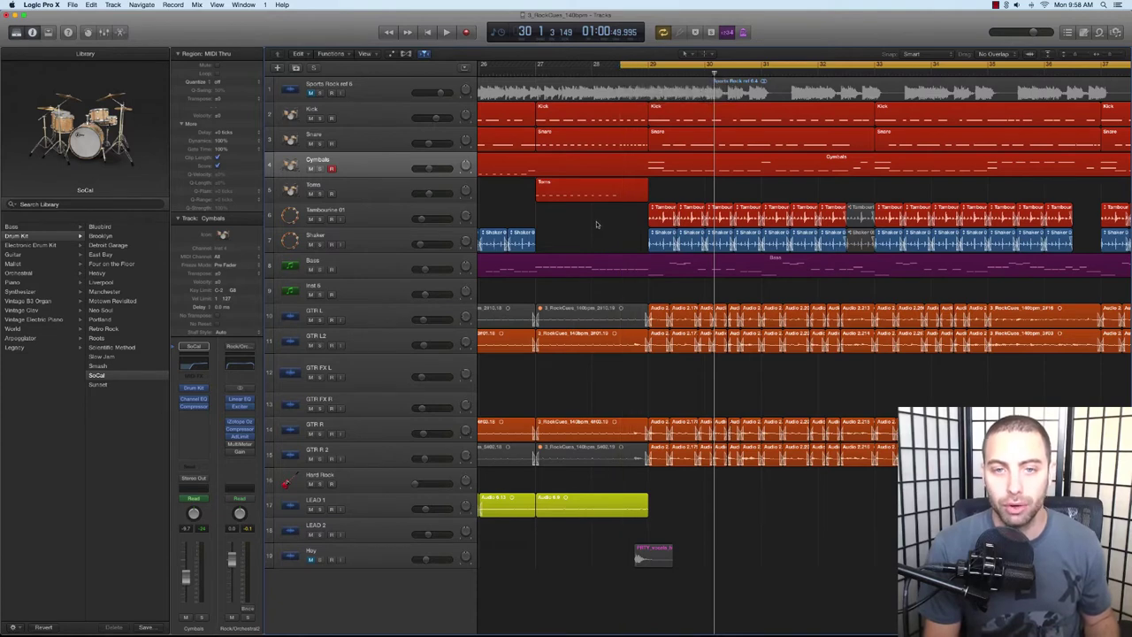
key(space)
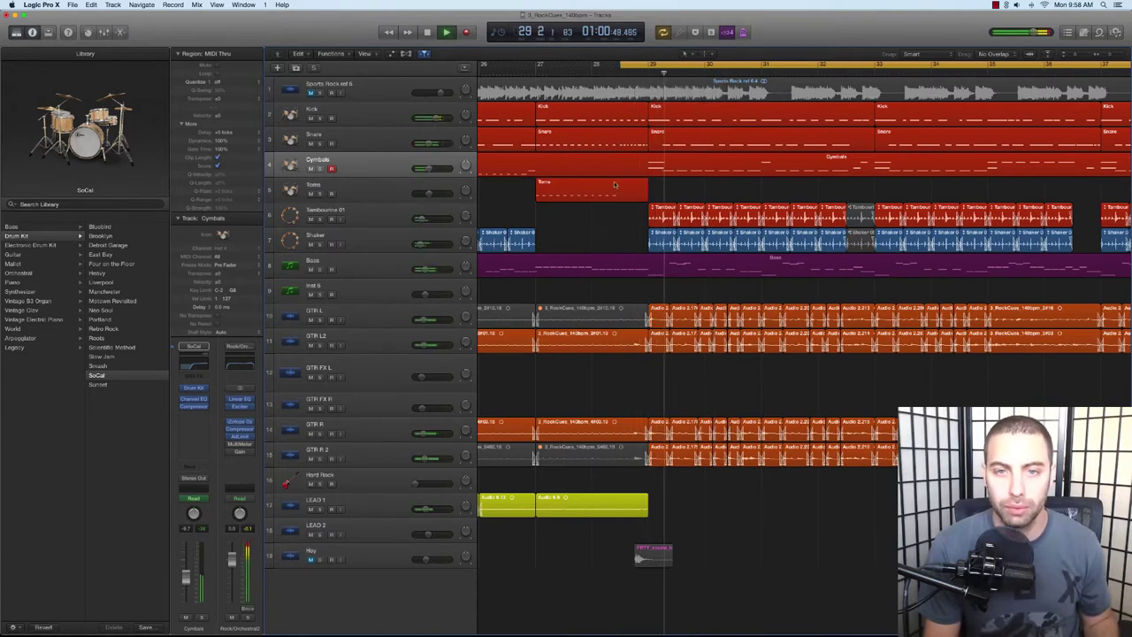
Step: Mute the GTR L2, GTR R and LEAD 1 regions that span bars 27 and 28
click(626, 431)
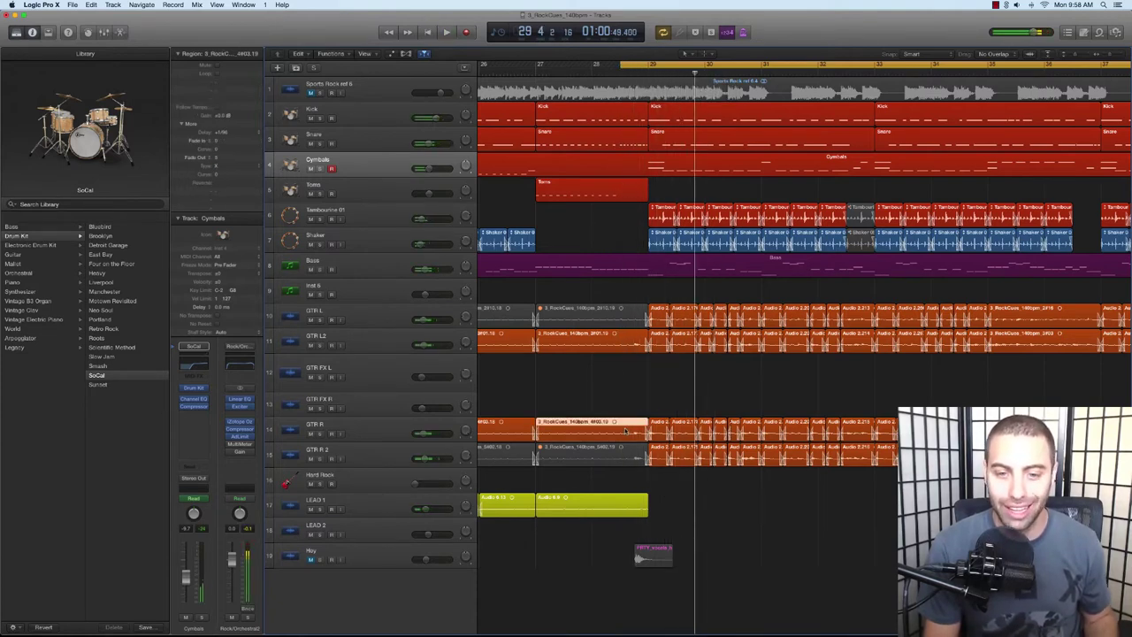
click(618, 346)
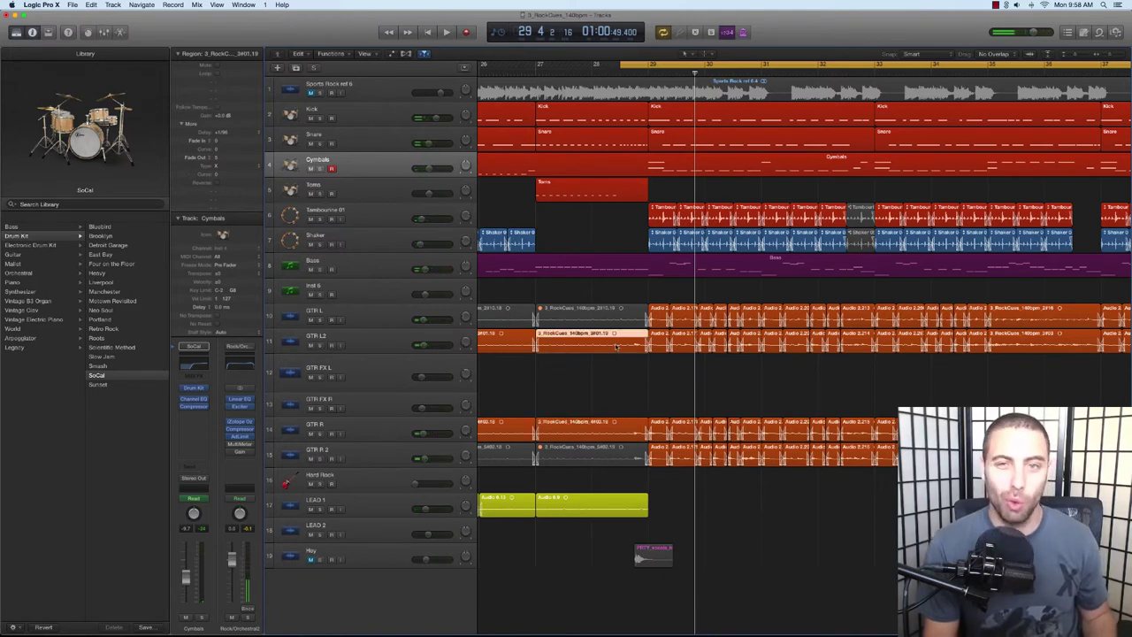
click(606, 425)
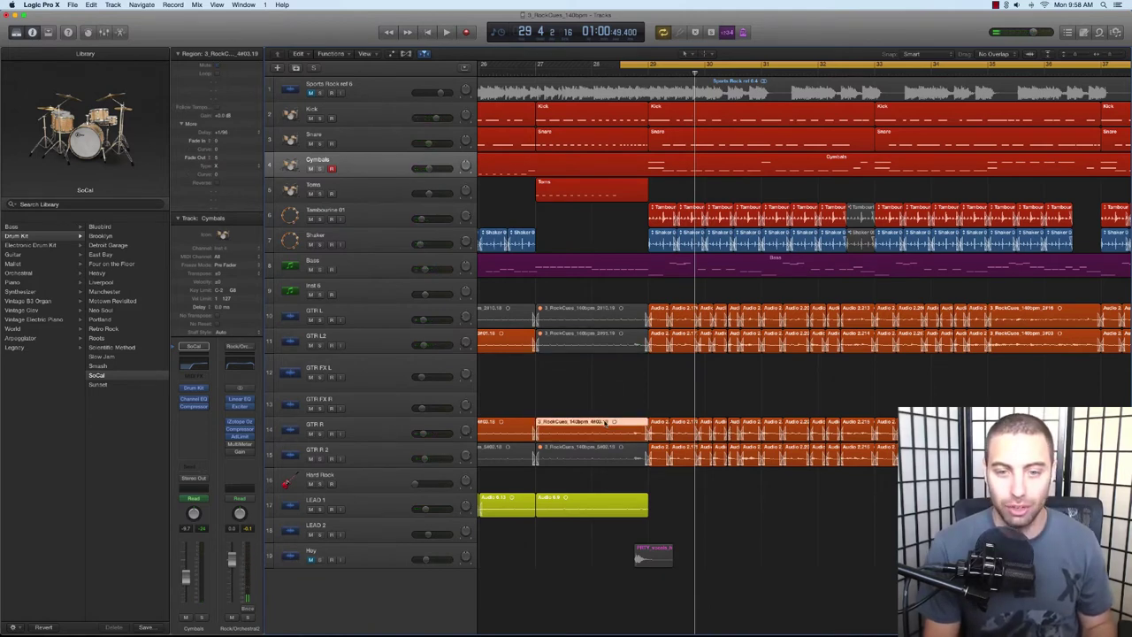
click(605, 502)
key(ctrl+m)
Step: Play back the cycle from beat 3 of bar 28 without the guitar and lead regions
click(619, 232)
key(super+Down)
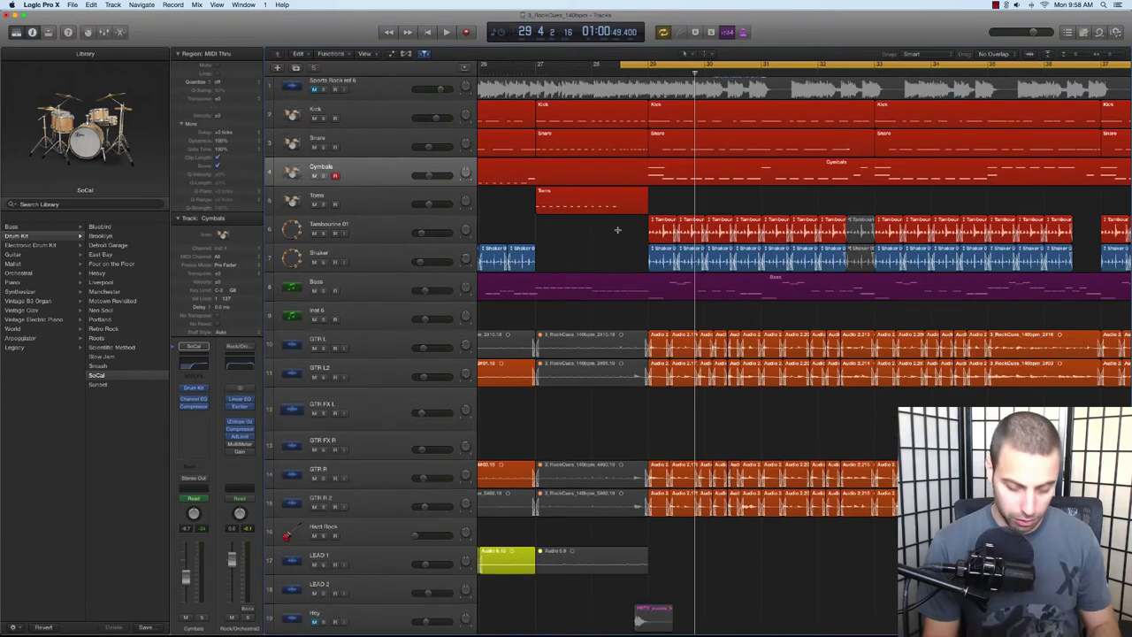
key(super+Down)
key(super+Right)
key(super+Right)
key(super+Right)
scroll(593, 186, left, 2)
key(space)
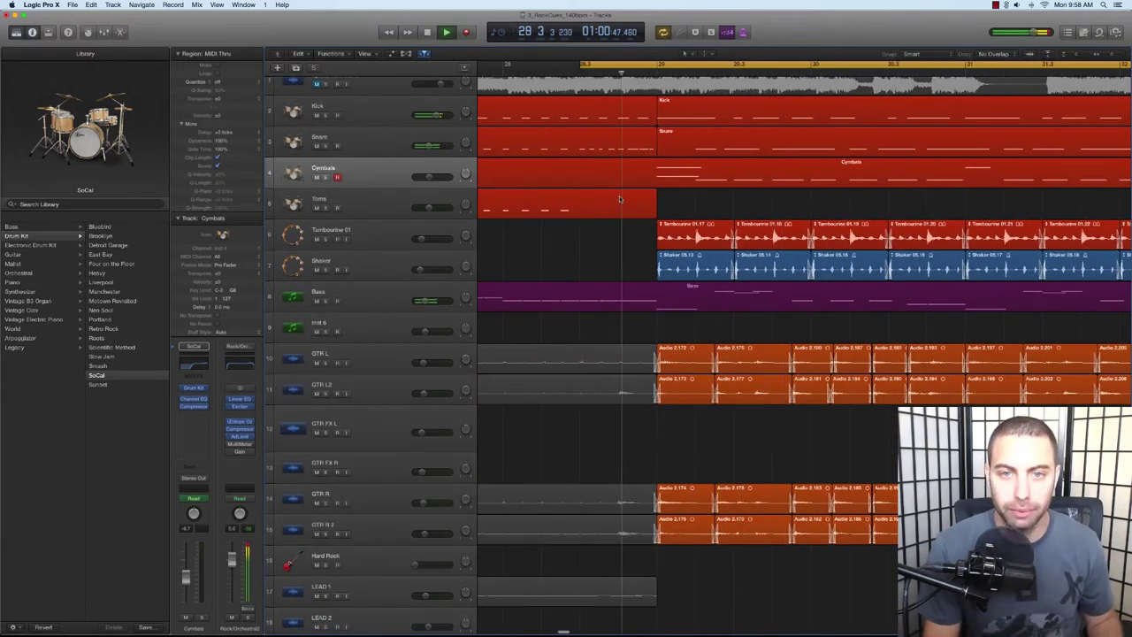
Step: Mute the last three bass notes before bar 29 in the Piano Roll and play back the transition
key(space)
click(644, 297)
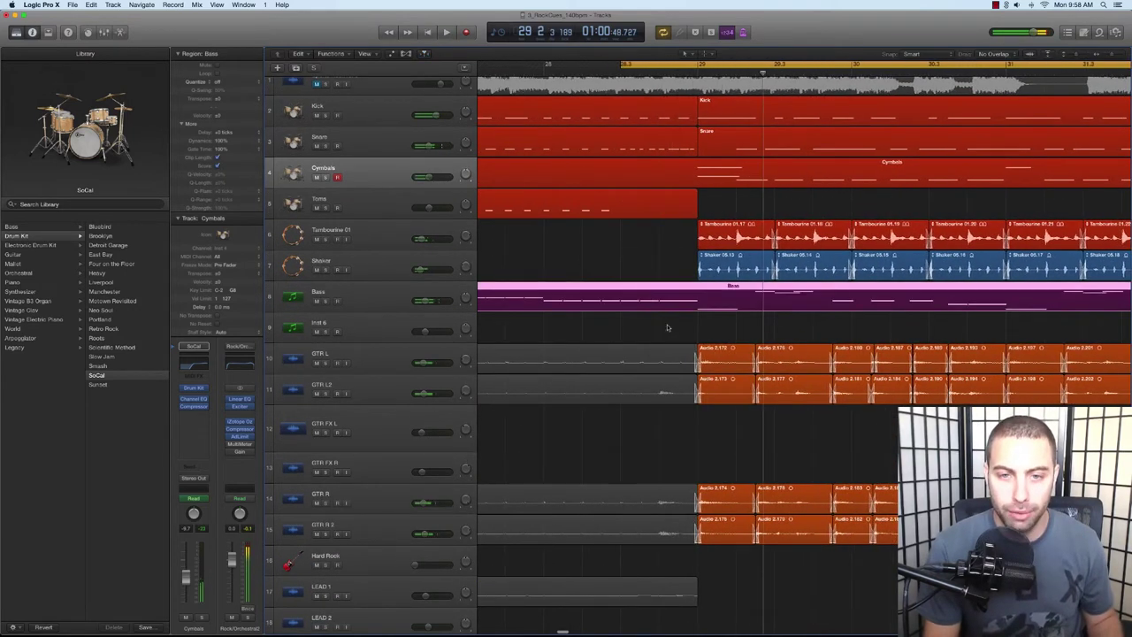
double_click(694, 298)
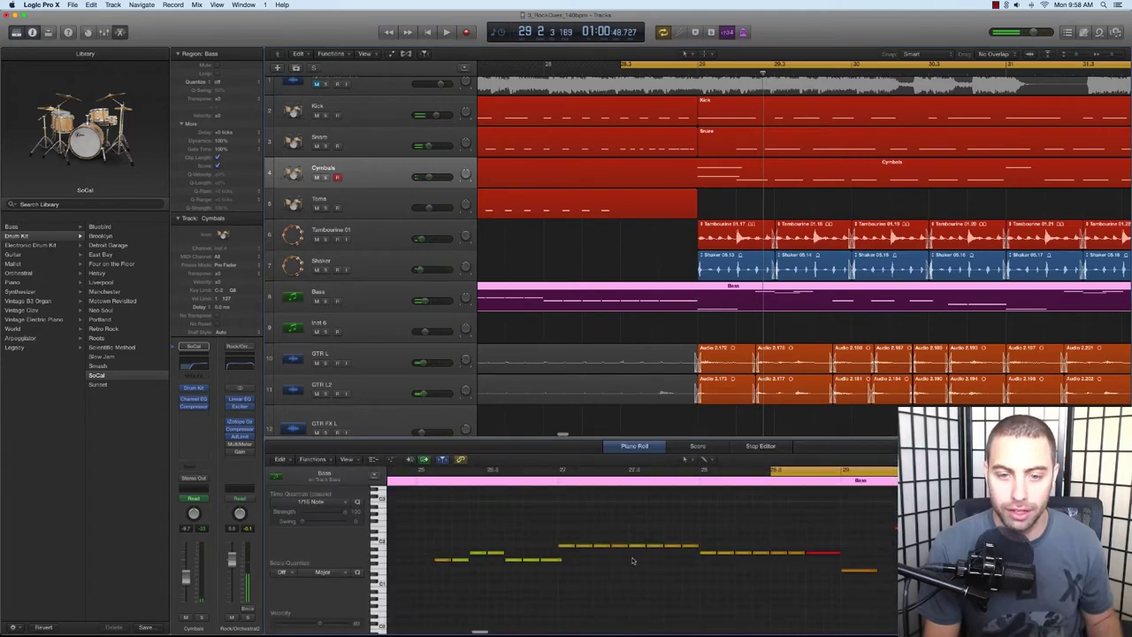
key(space)
drag(774, 540, 829, 557)
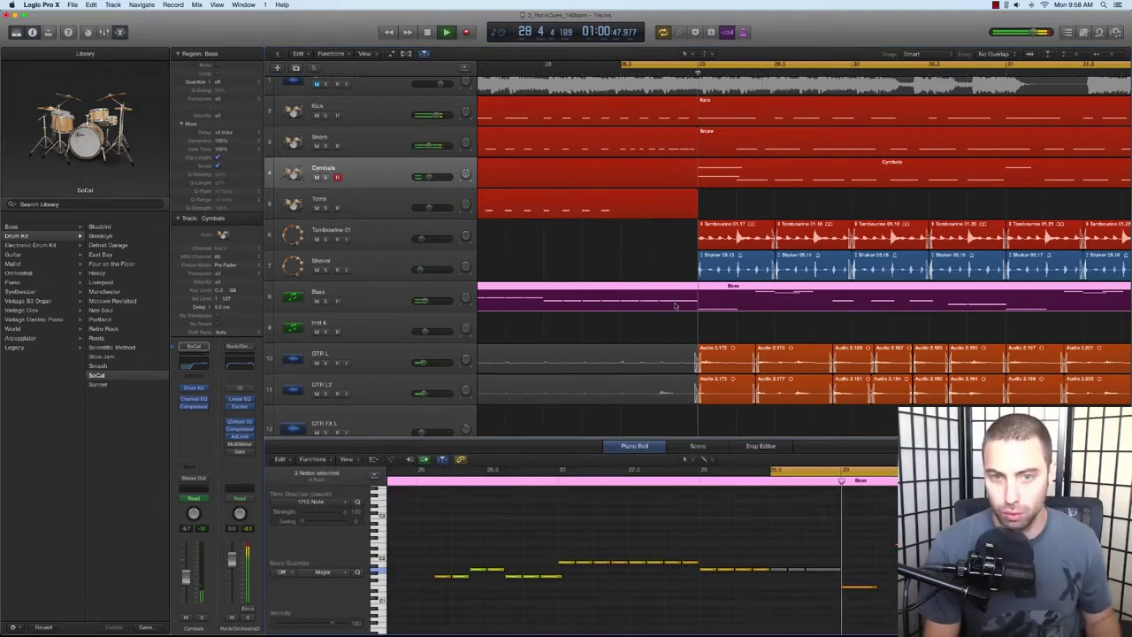
scroll(659, 269, up, 1)
click(660, 270)
key(super+Left)
key(super+Up)
key(super+Left)
key(space)
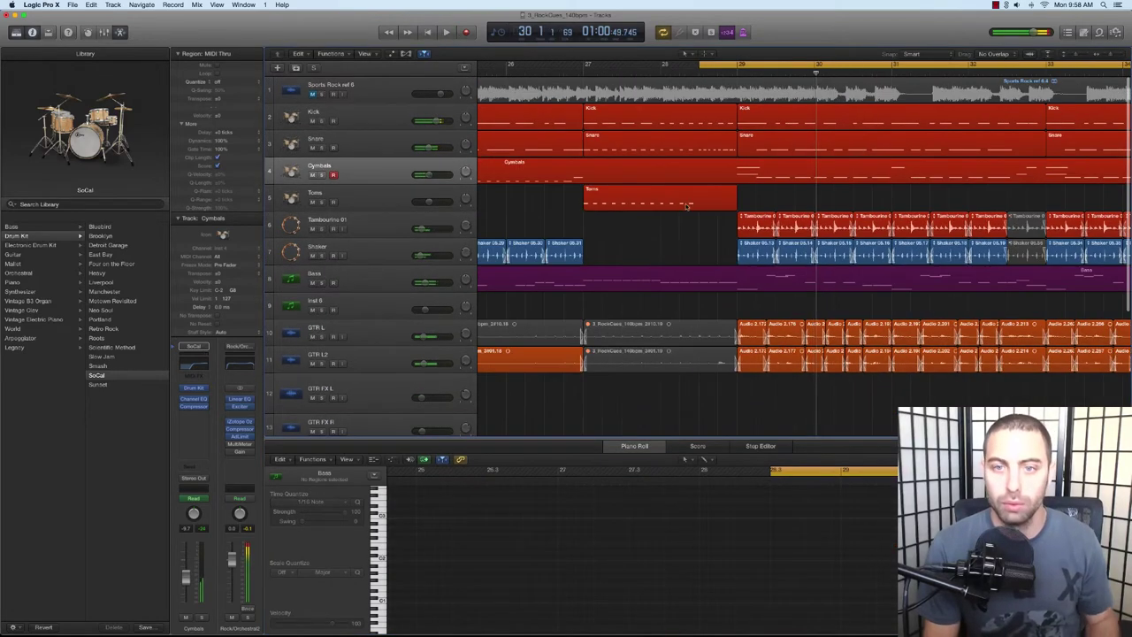
Step: Examine the drum regions just before bar 29 at close range while replaying the cycle from beat 3 of bar 28
key(super+Down)
key(super+Right)
key(super+Right)
key(super+Right)
key(super+Right)
scroll(611, 154, left, 10)
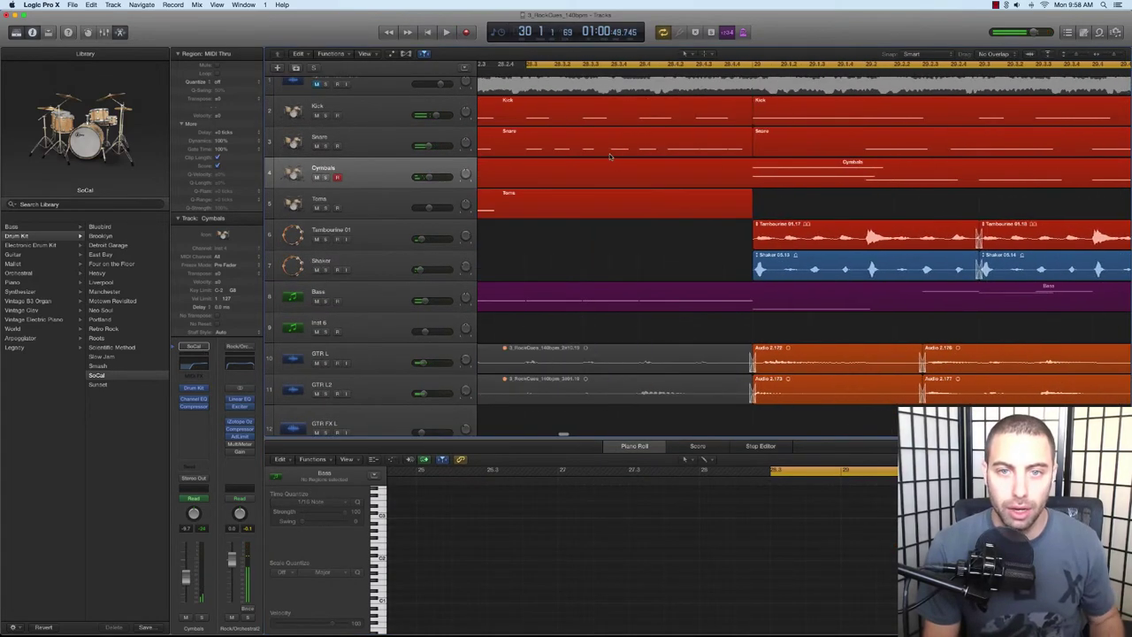
drag(572, 65, 572, 65)
key(space)
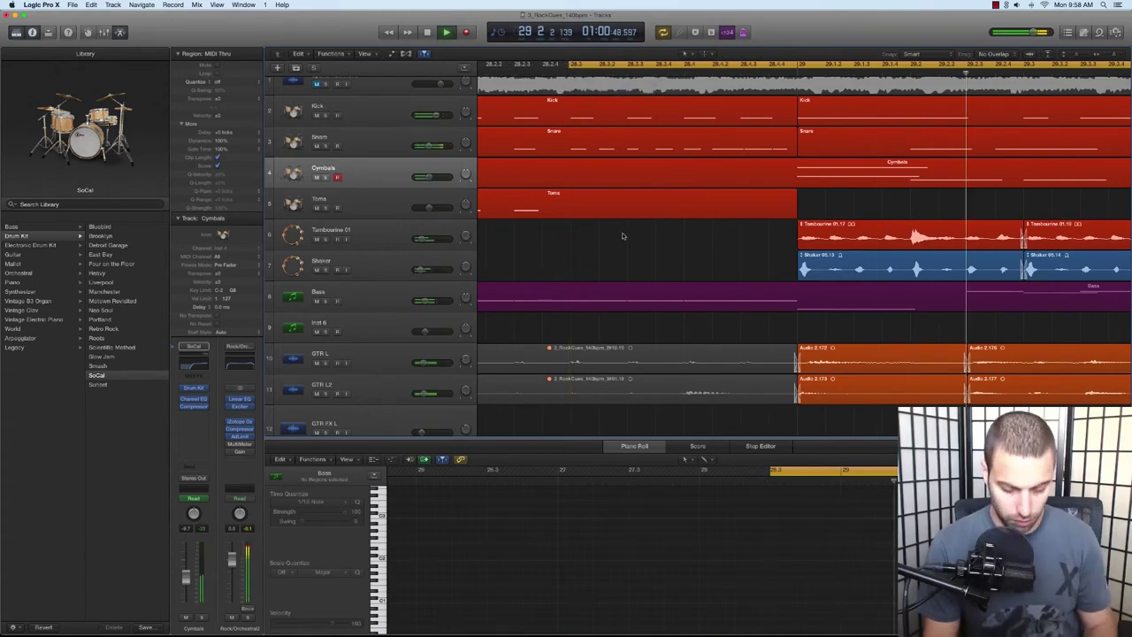
Step: Review the whole arrangement at overview scale while playing the cue from bar 29 to bar 37
key(super+Left)
key(super+Left)
key(super+Left)
key(super+Left)
key(super+Left)
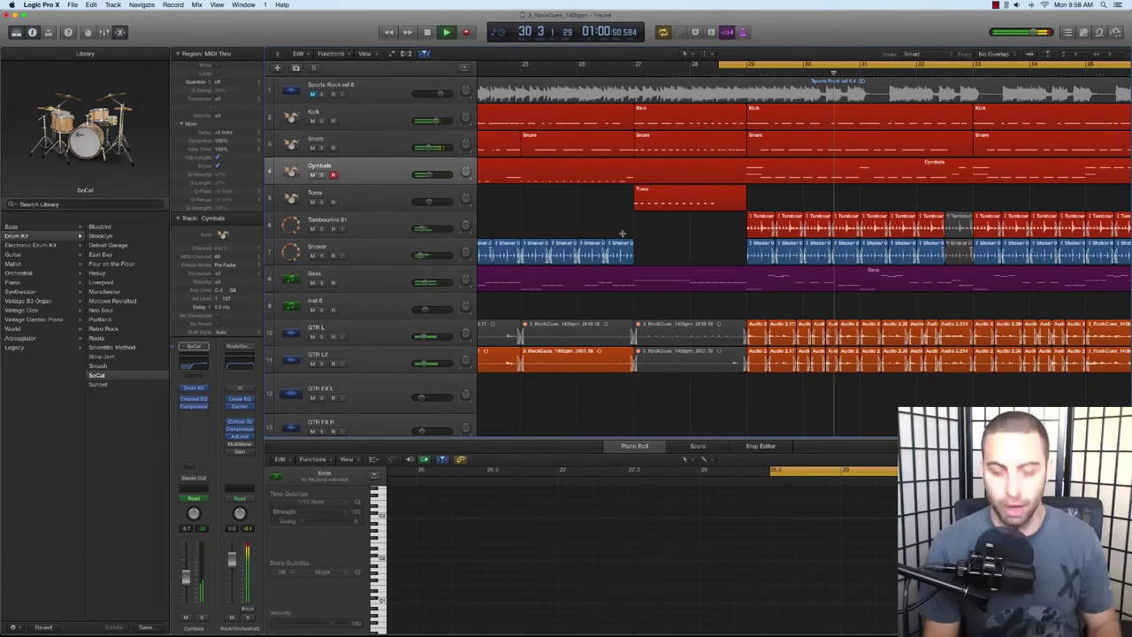
key(super+Left)
key(super+Left)
key(super+Left)
key(super+Left)
key(super+Up)
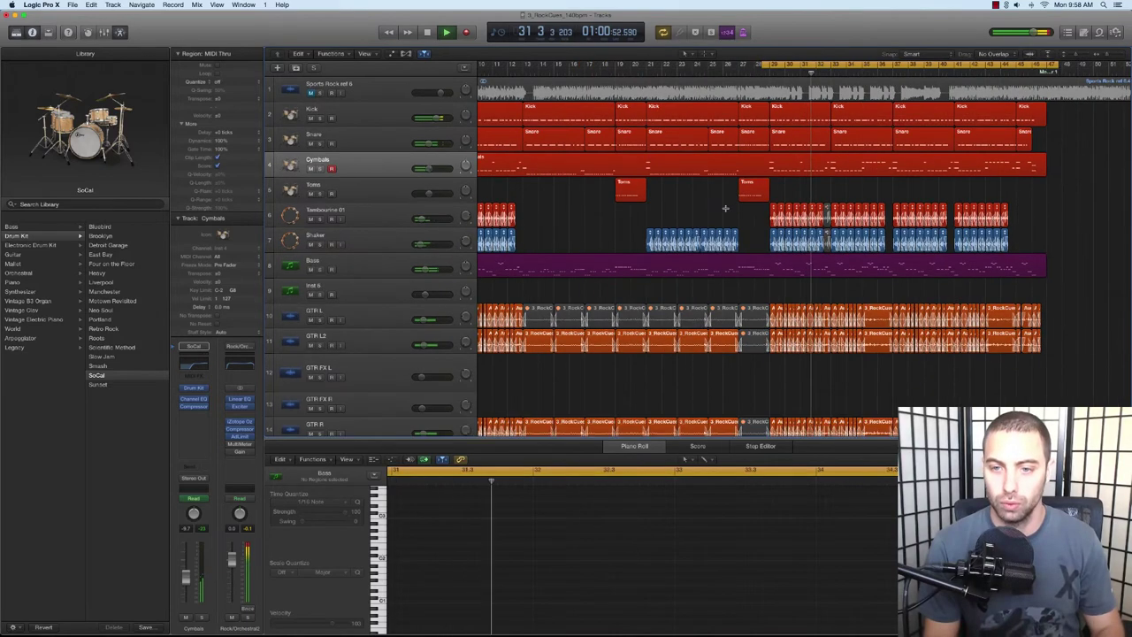
key(super+Left)
key(super+Up)
key(super+Up)
key(super+Up)
key(super+Up)
key(super+Up)
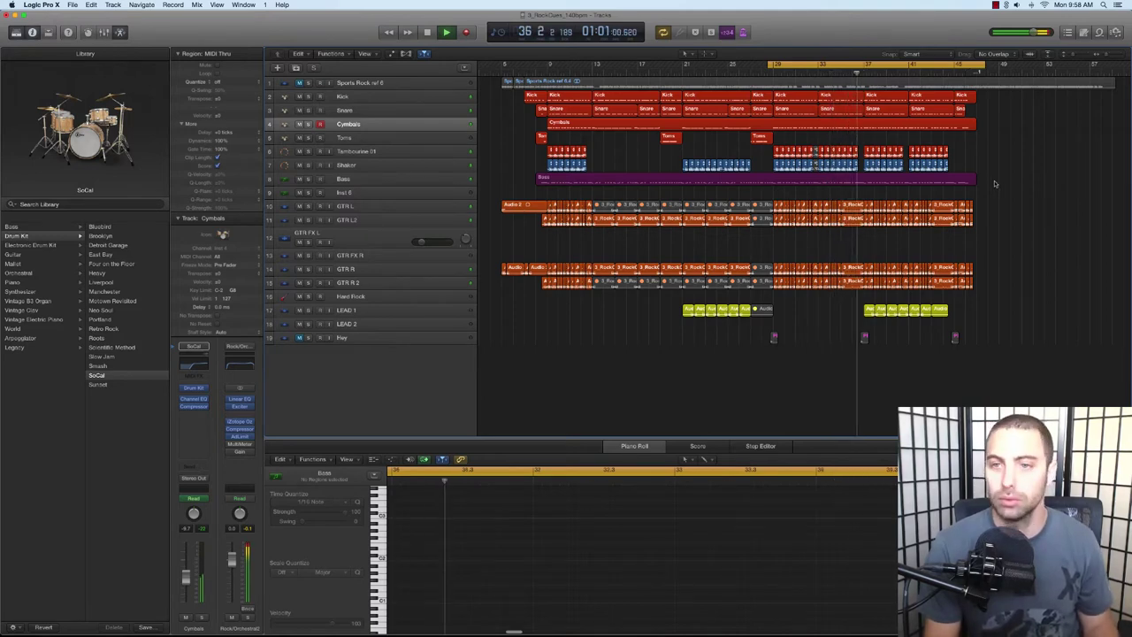
key(space)
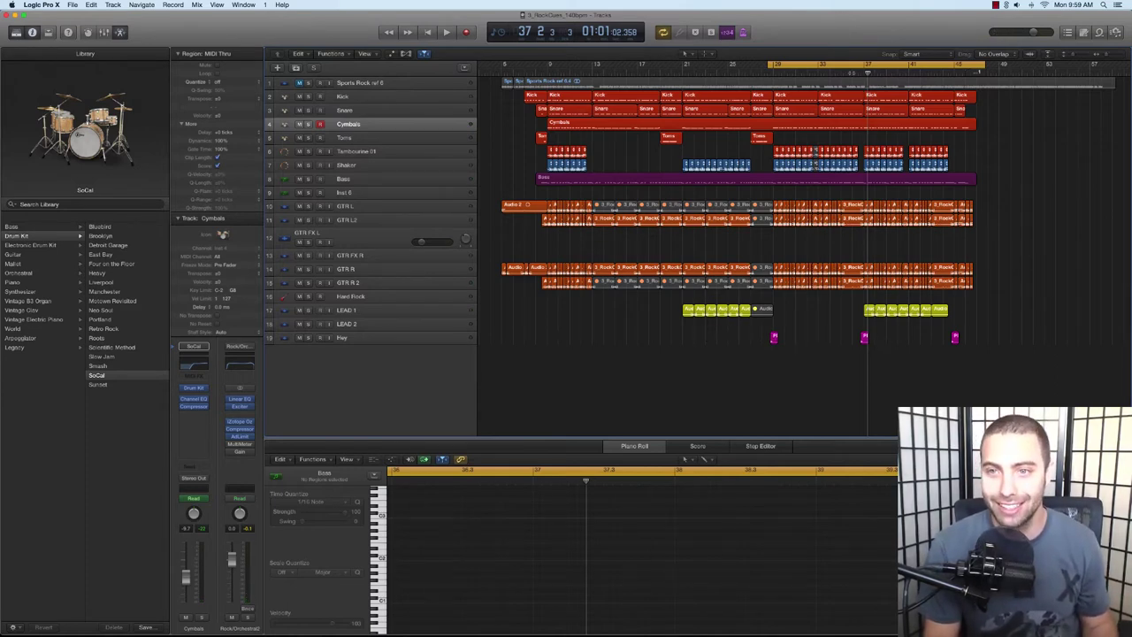
key(space)
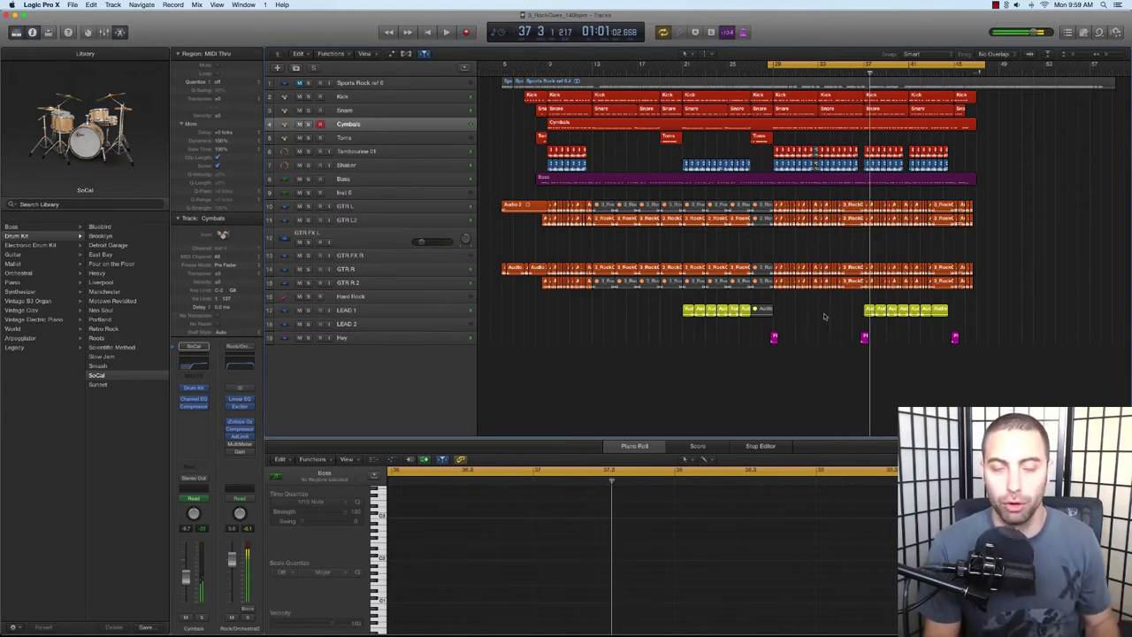
scroll(830, 316, right, 3)
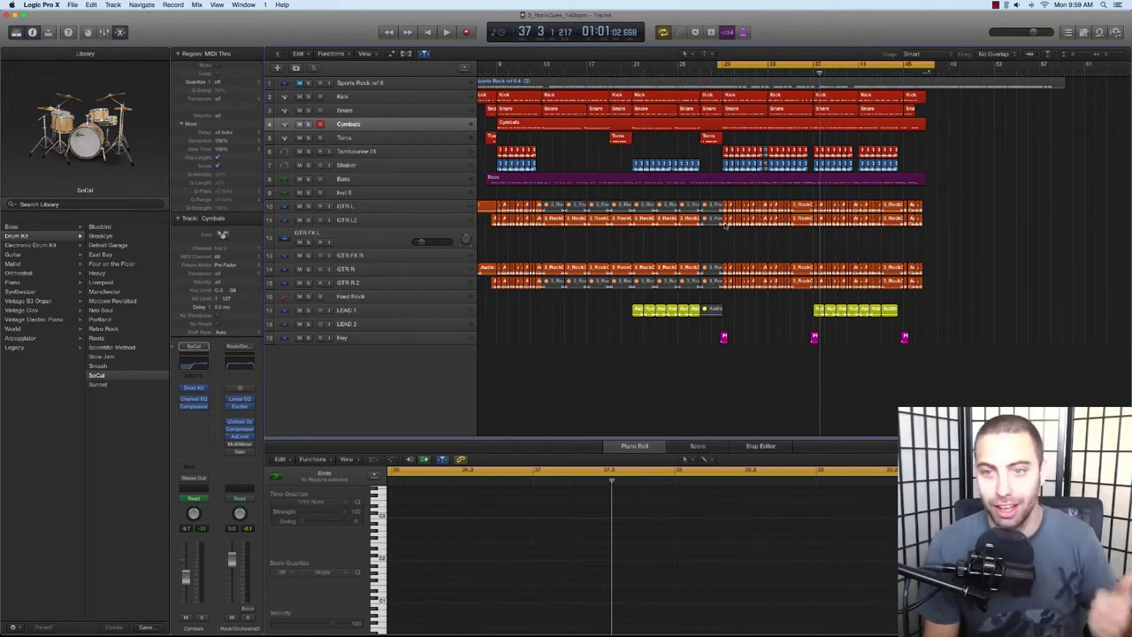
Step: Play back the cycle start and mute the Hey vocal region at bar 29
key(space)
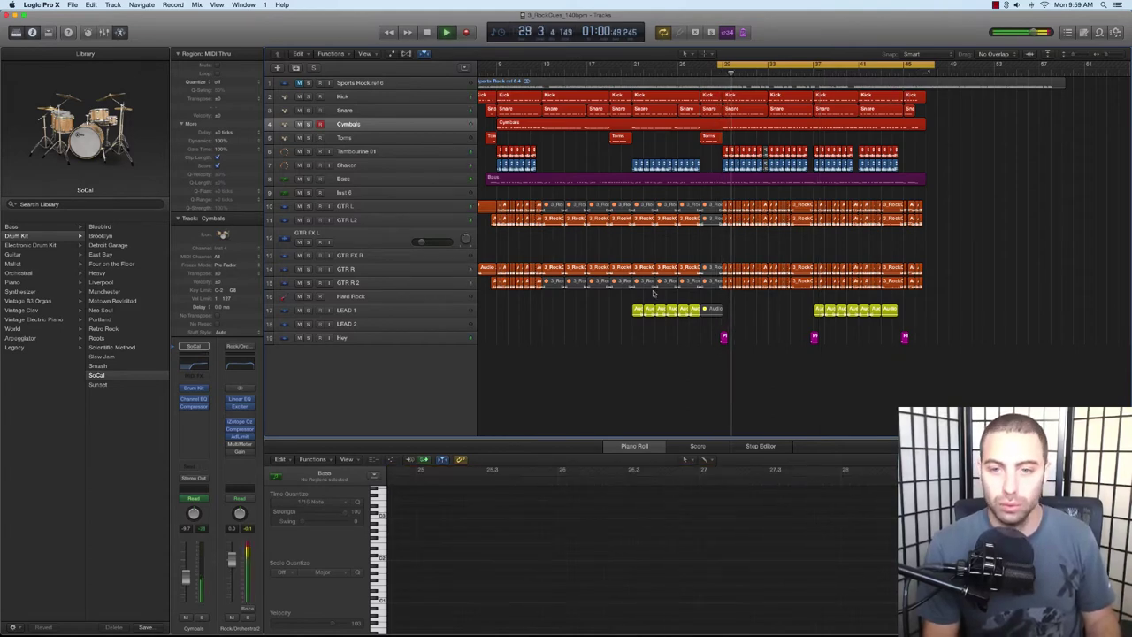
drag(732, 344, 732, 344)
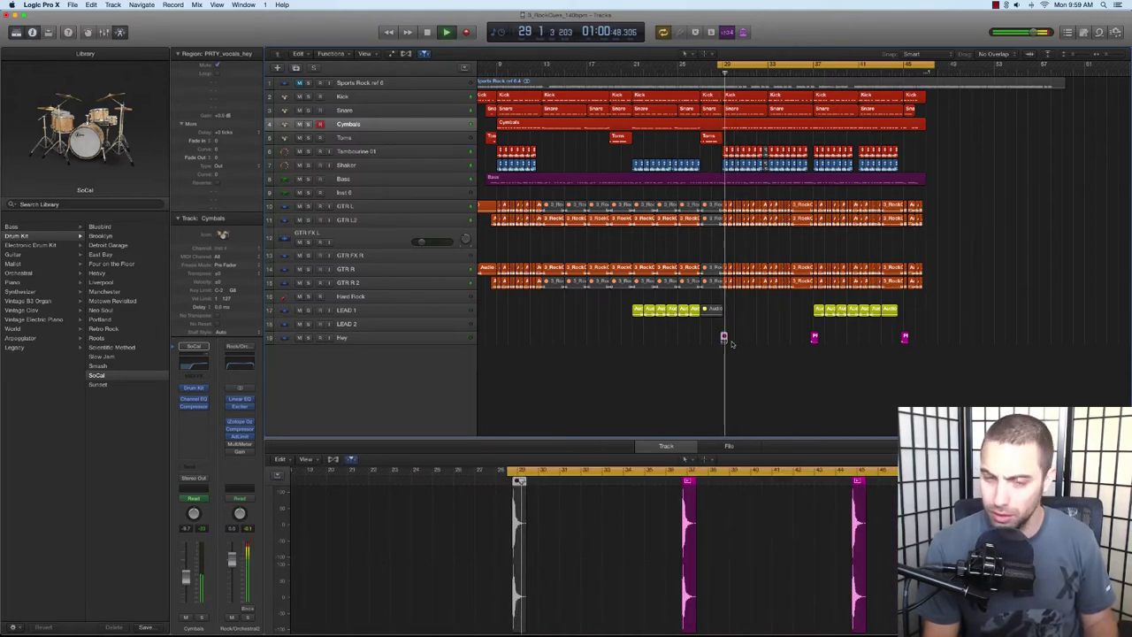
click(706, 348)
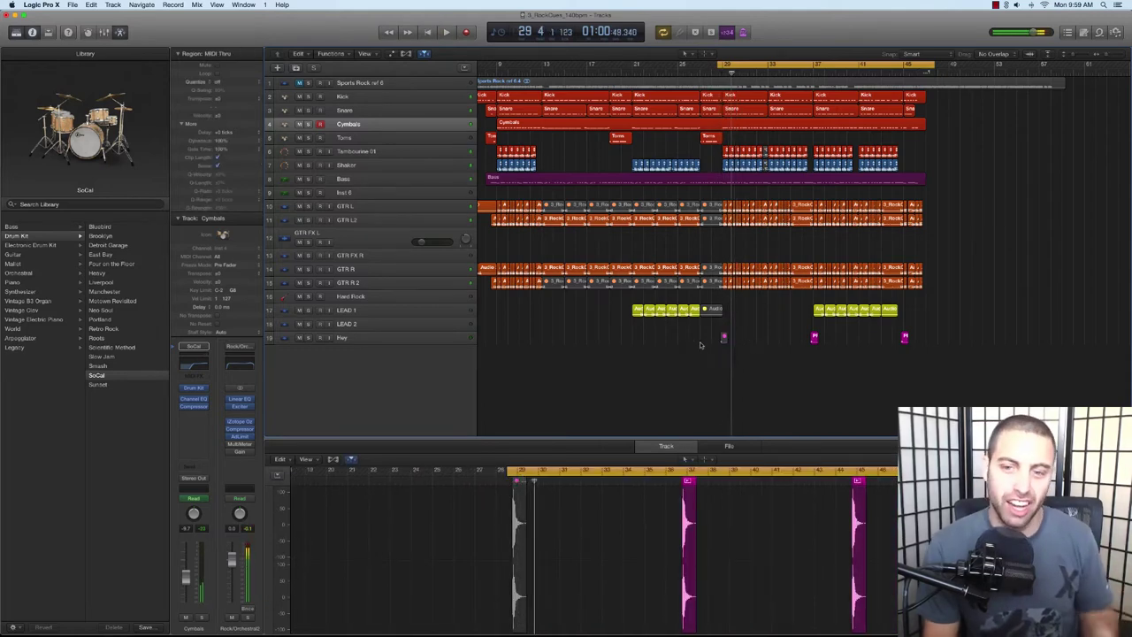
Step: Set up an offline PCM bounce of the cycled section at a 48000 sample rate and accept the settings
click(73, 5)
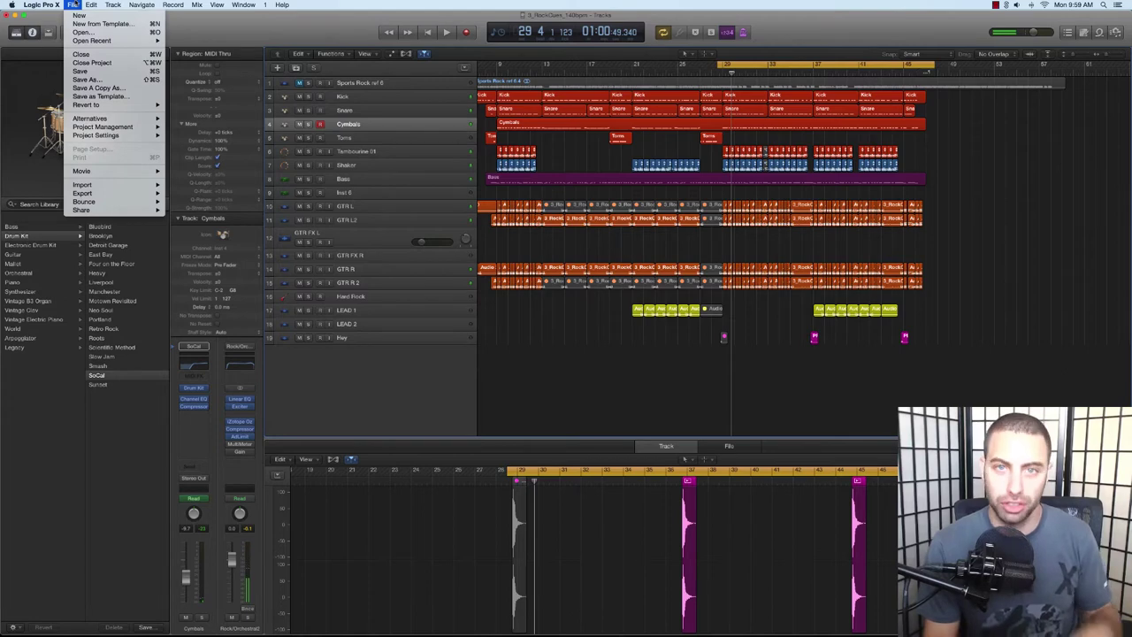
mouse_move(131, 204)
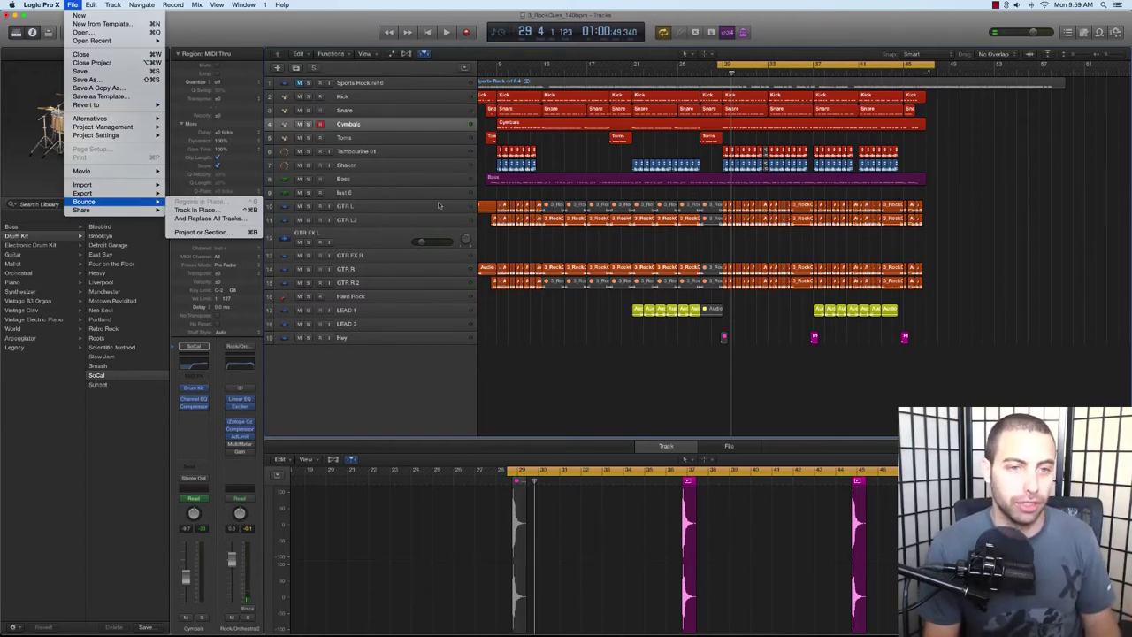
click(237, 234)
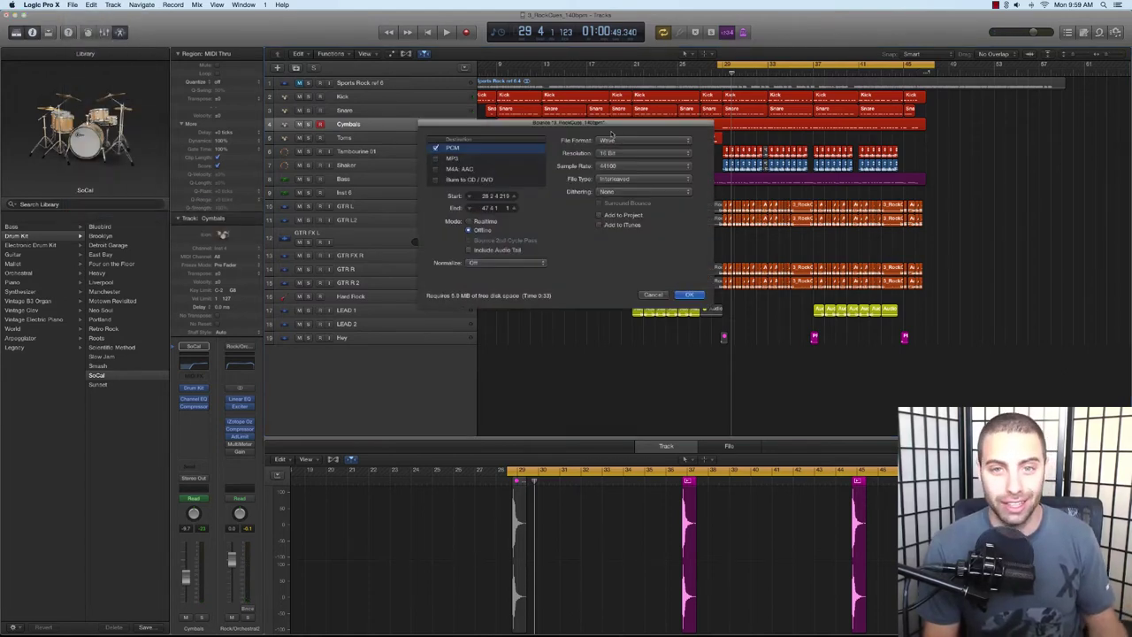
click(620, 155)
click(619, 169)
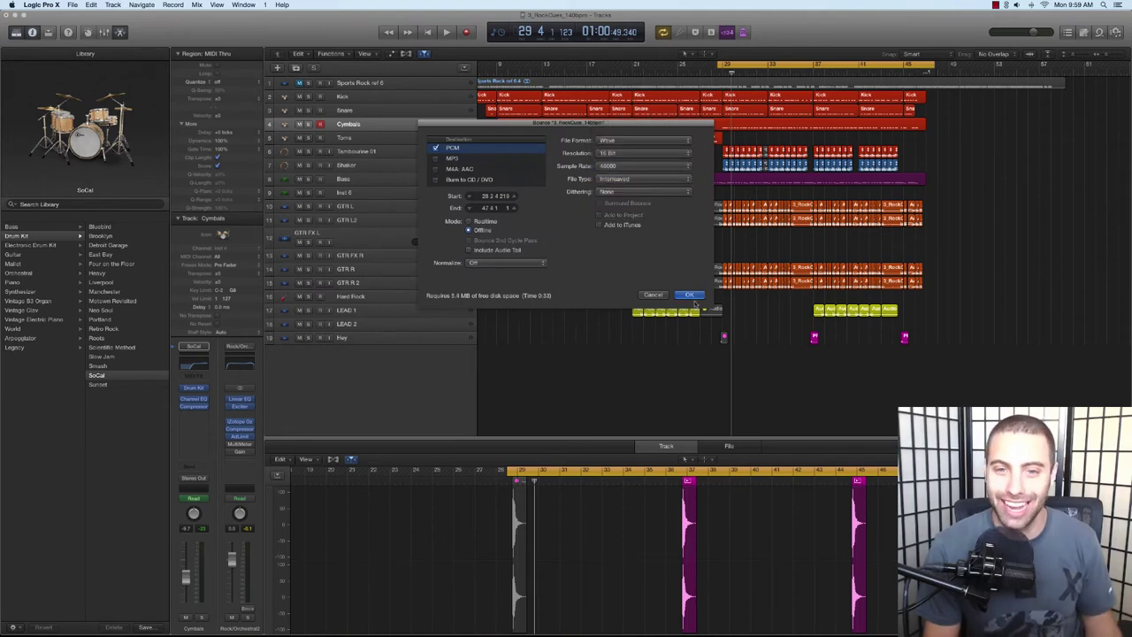
click(691, 295)
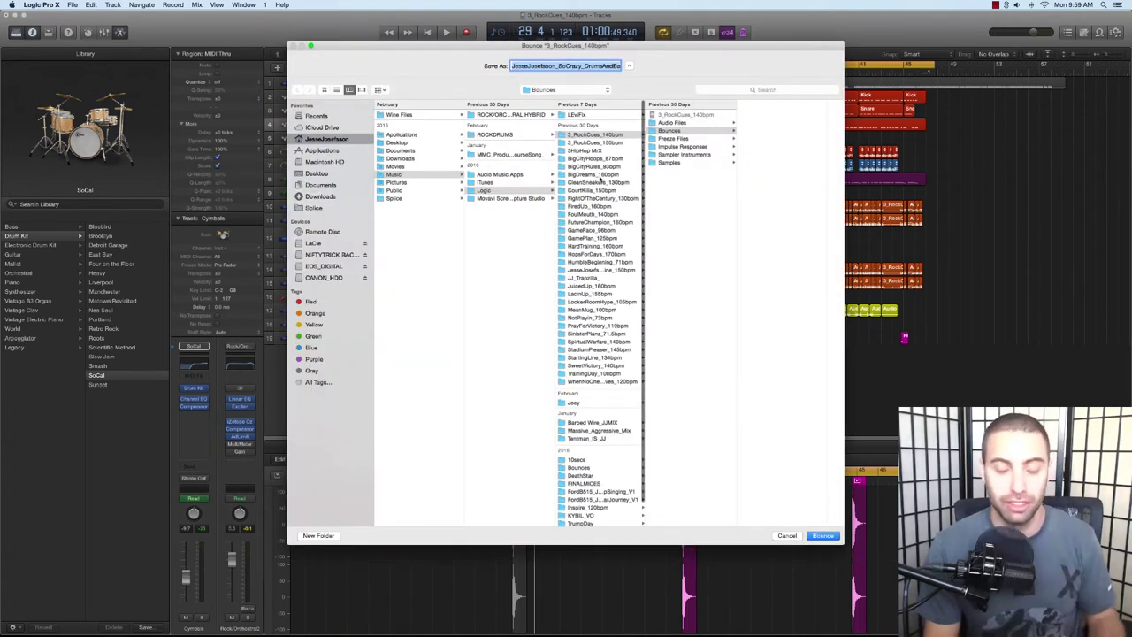
Step: Bounce the shorter edit into the artist's Rock folder under FOX SPORTS - ALT MIXES, naming it with the artist's name followed by _SoCrazy_30
click(320, 196)
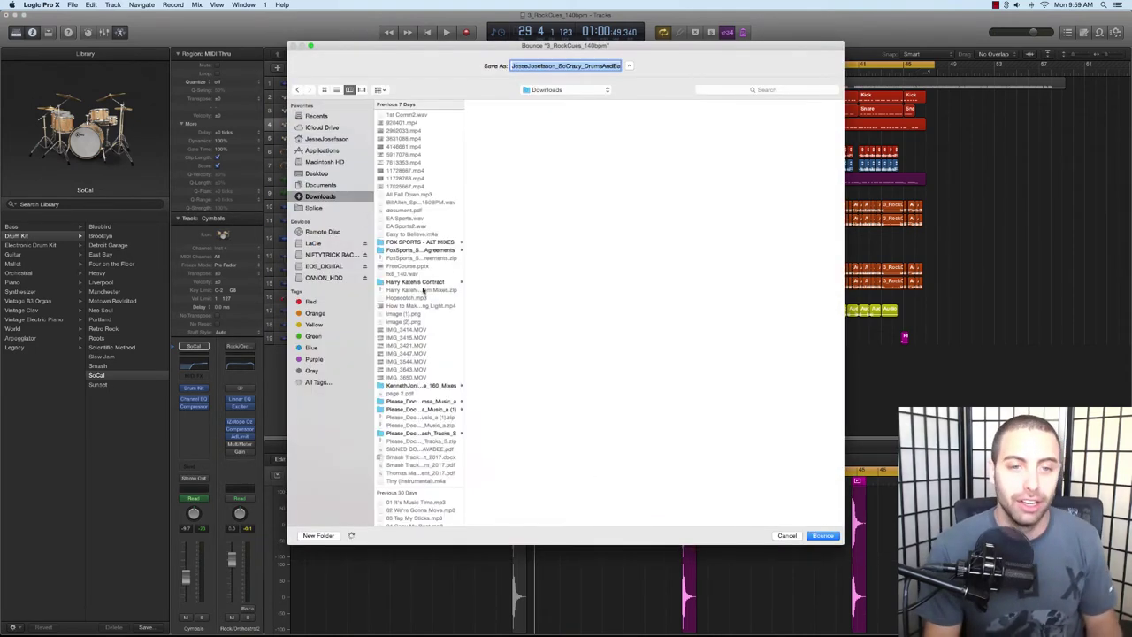
click(423, 241)
click(503, 115)
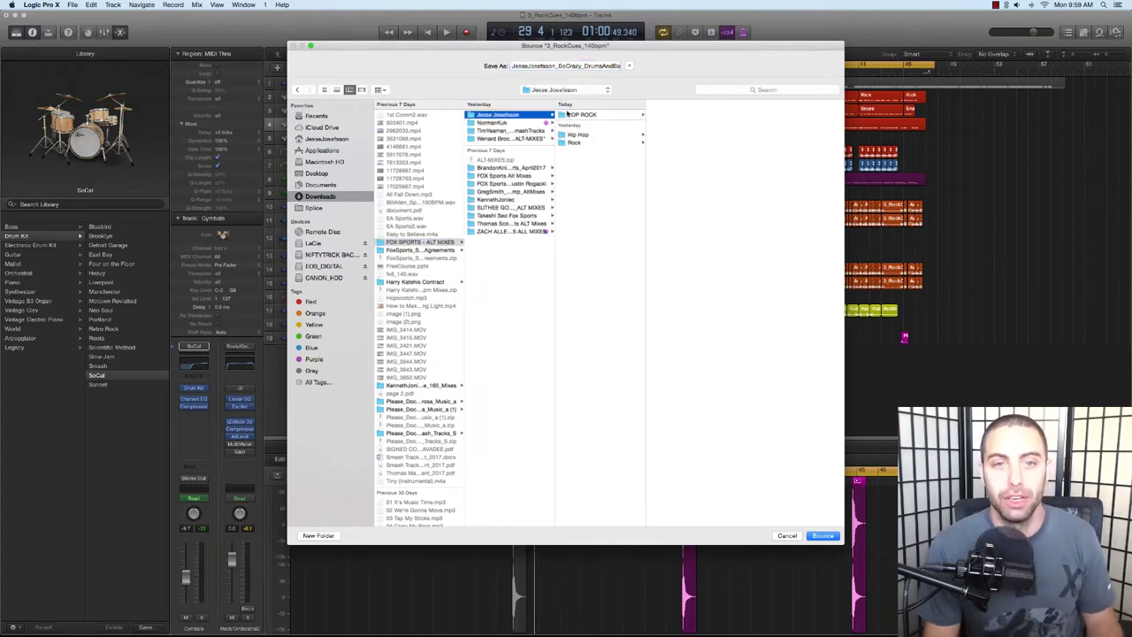
click(575, 142)
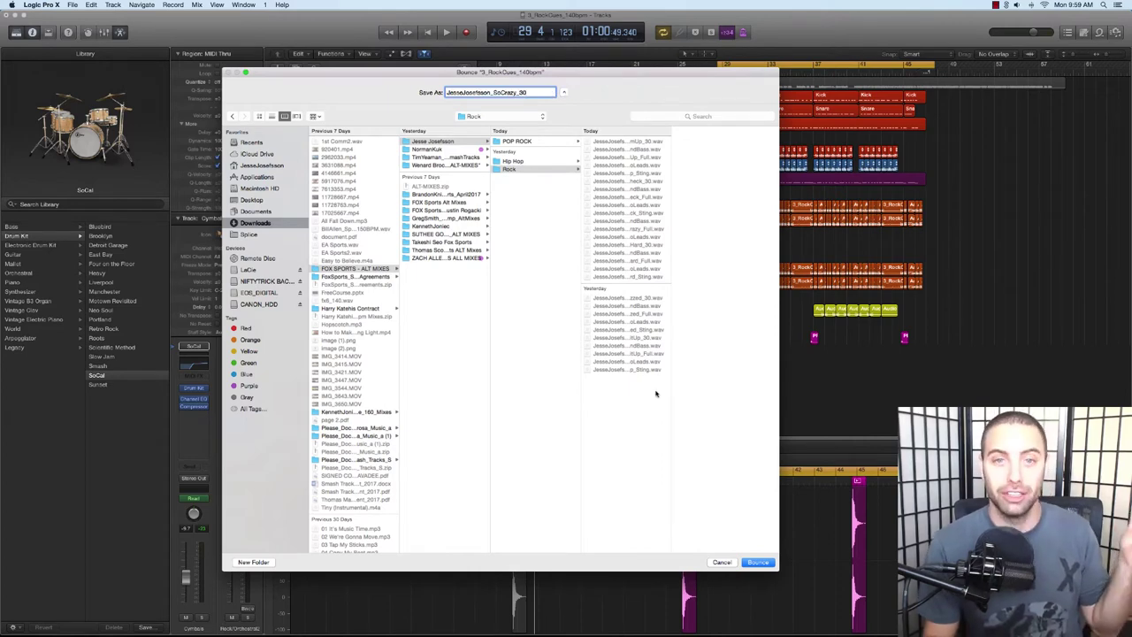
click(759, 563)
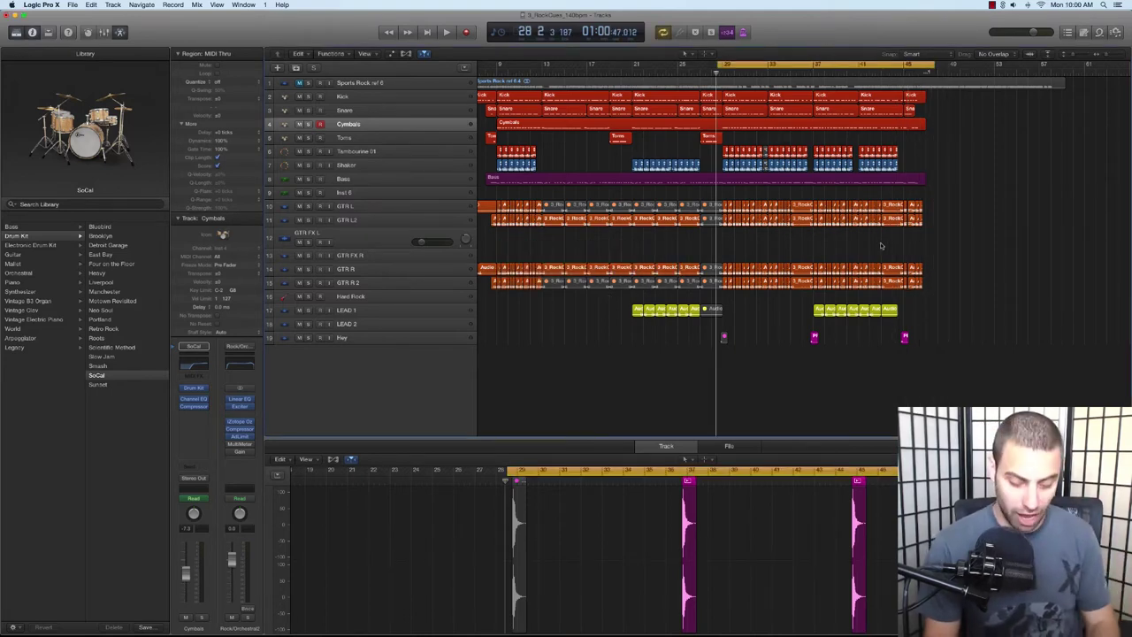
Step: Move the cycle start to bar 43, keeping the end after bar 47, and play the ending
key(super+Down)
key(super+Right)
scroll(863, 248, right, 3)
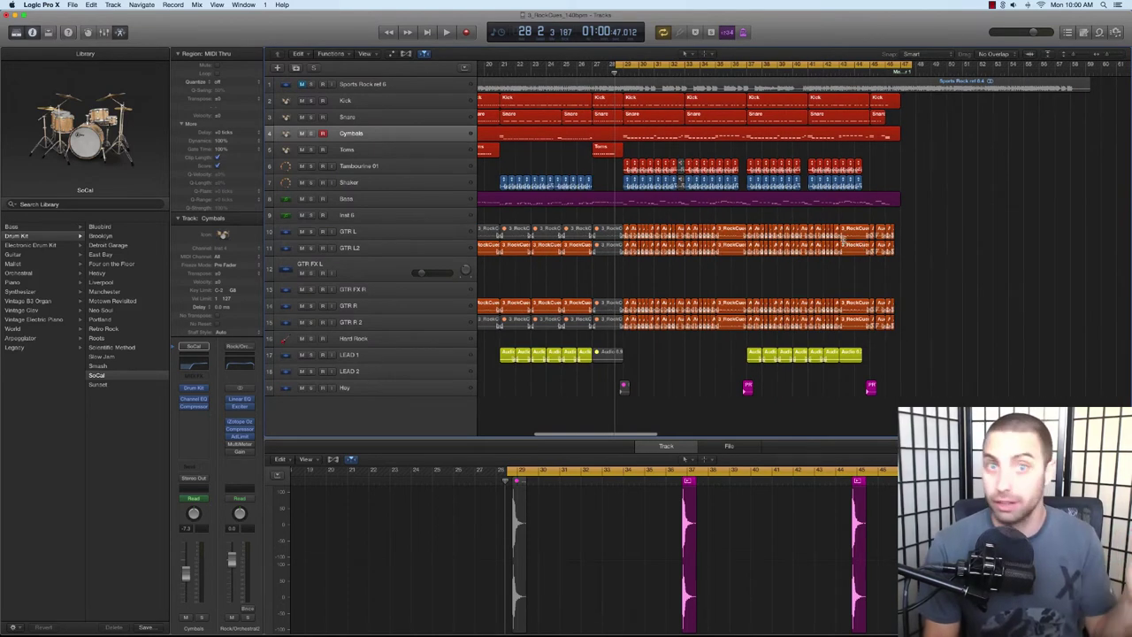
drag(614, 68, 841, 103)
key(super+Down)
key(super+Right)
scroll(929, 226, right, 4)
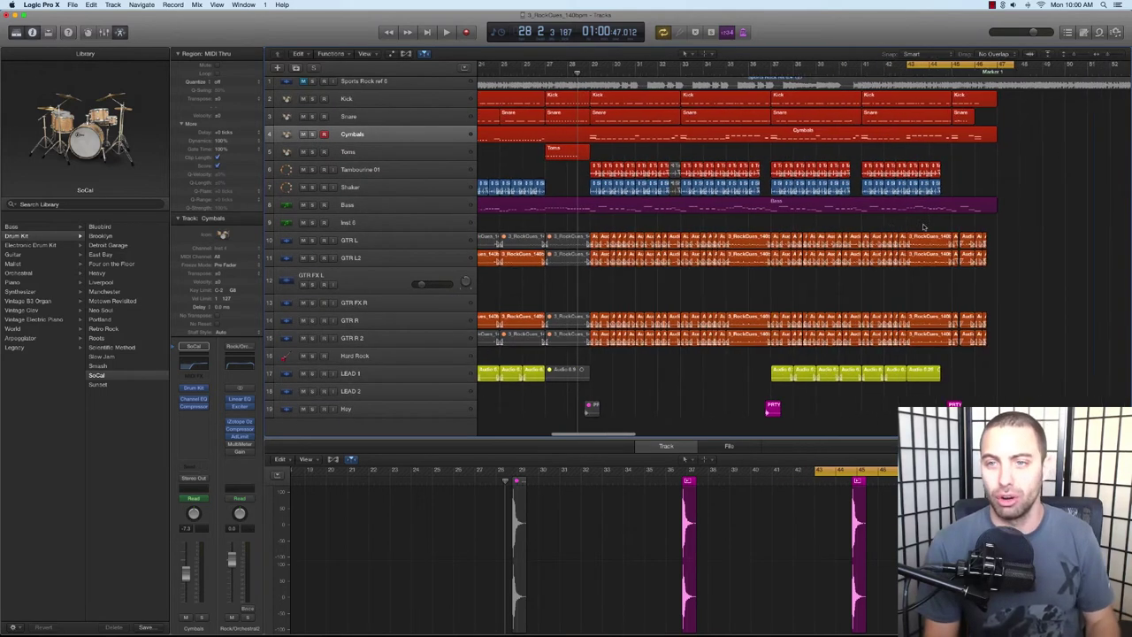
scroll(939, 223, right, 2)
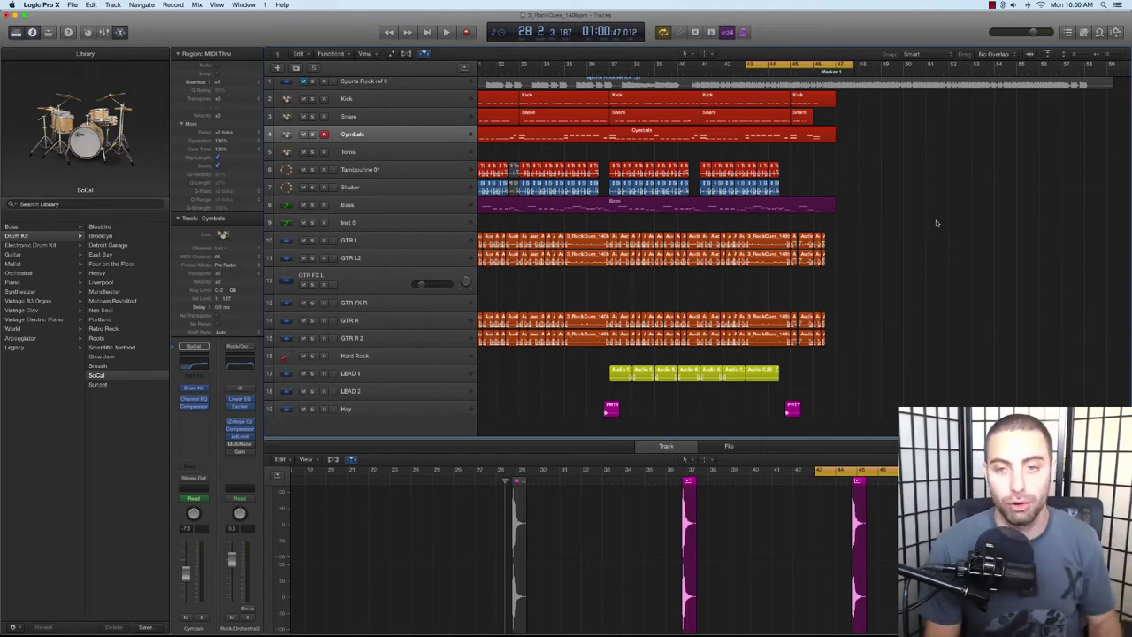
scroll(898, 226, right, 2)
key(space)
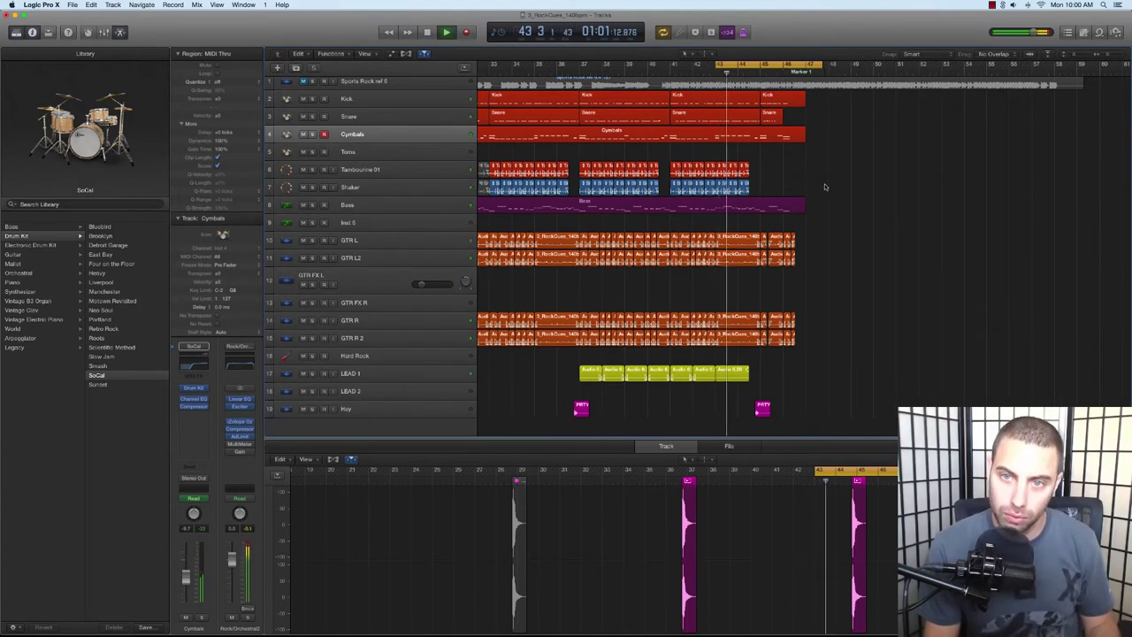
Step: Shorten the cycle to start around beat 3 of bar 44 and play back the final hits
key(super+Down)
key(super+Right)
scroll(827, 187, right, 3)
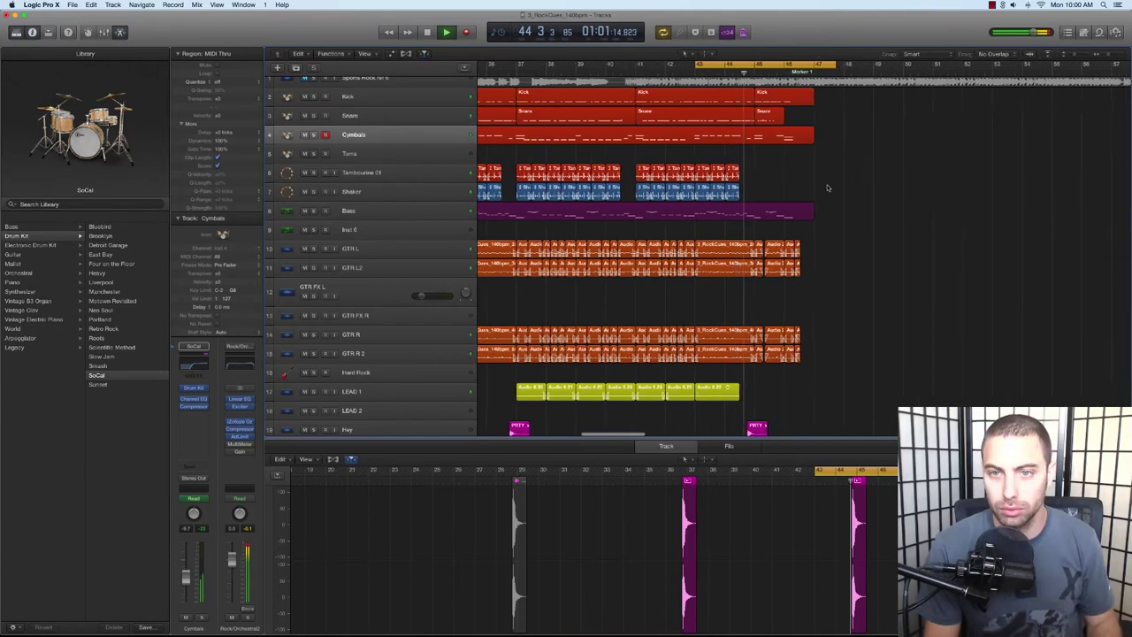
drag(691, 66, 729, 74)
key(space)
key(space)
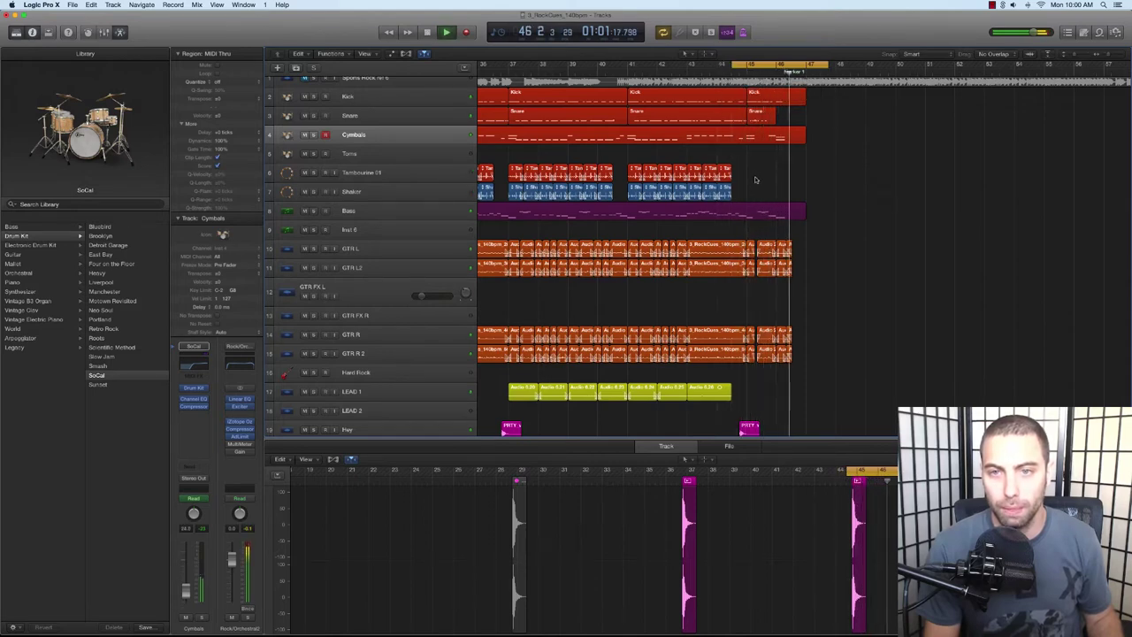
Step: Mute the GTR L and GTR L2 regions that span bars 43 and 44
key(space)
key(super+Down)
key(super+Down)
key(super+Down)
scroll(753, 193, right, 2)
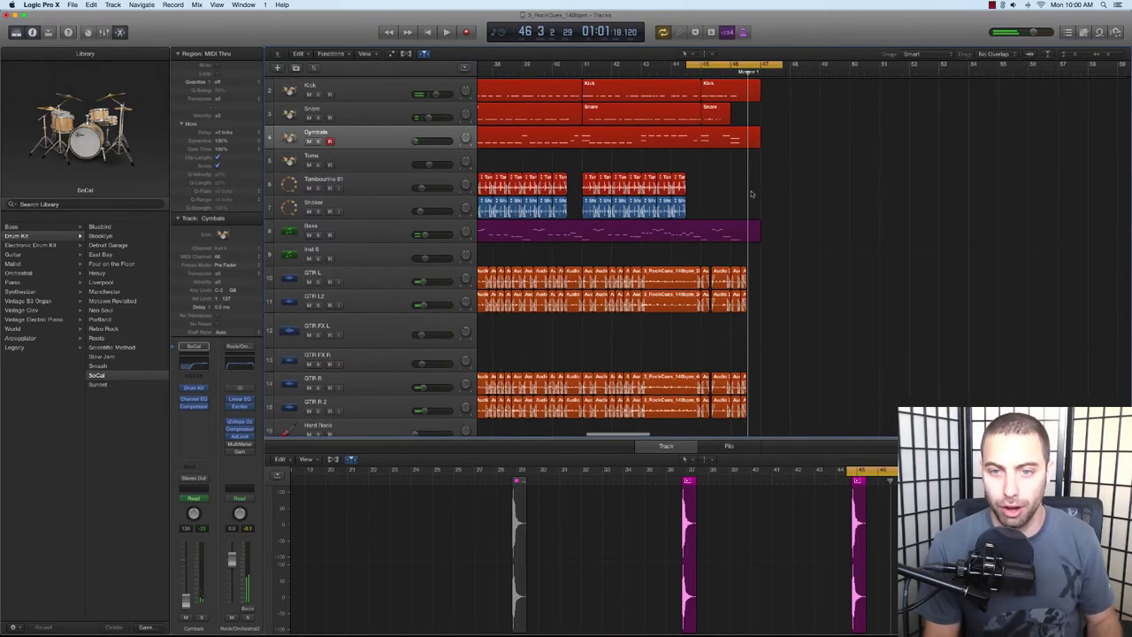
scroll(753, 195, down, 1)
key(space)
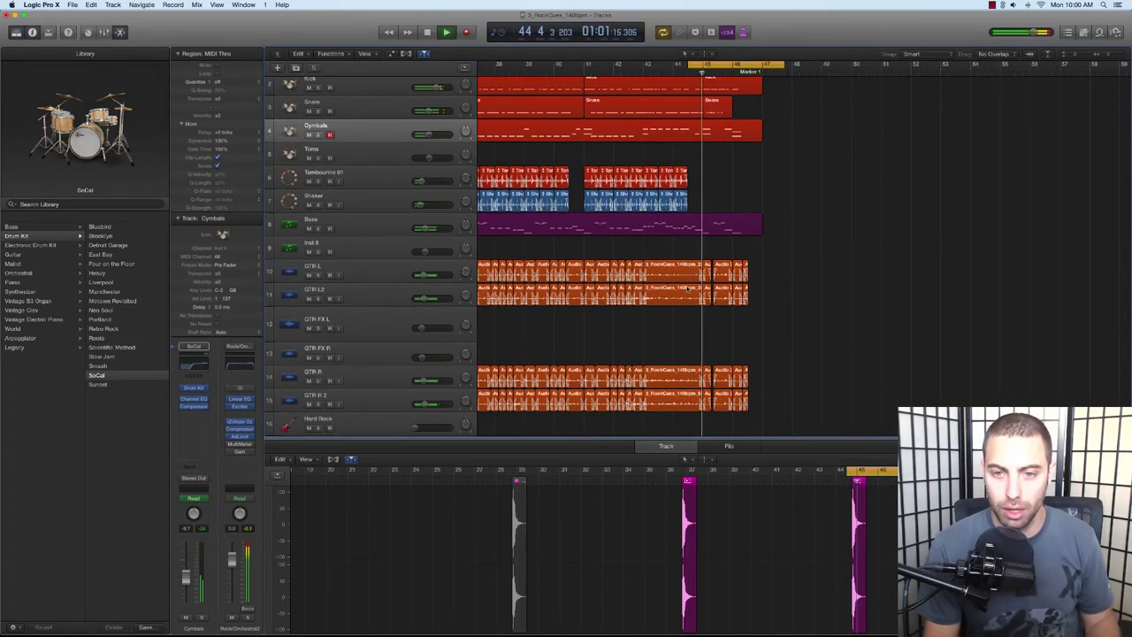
key(space)
drag(688, 321, 681, 275)
key(ctrl+m)
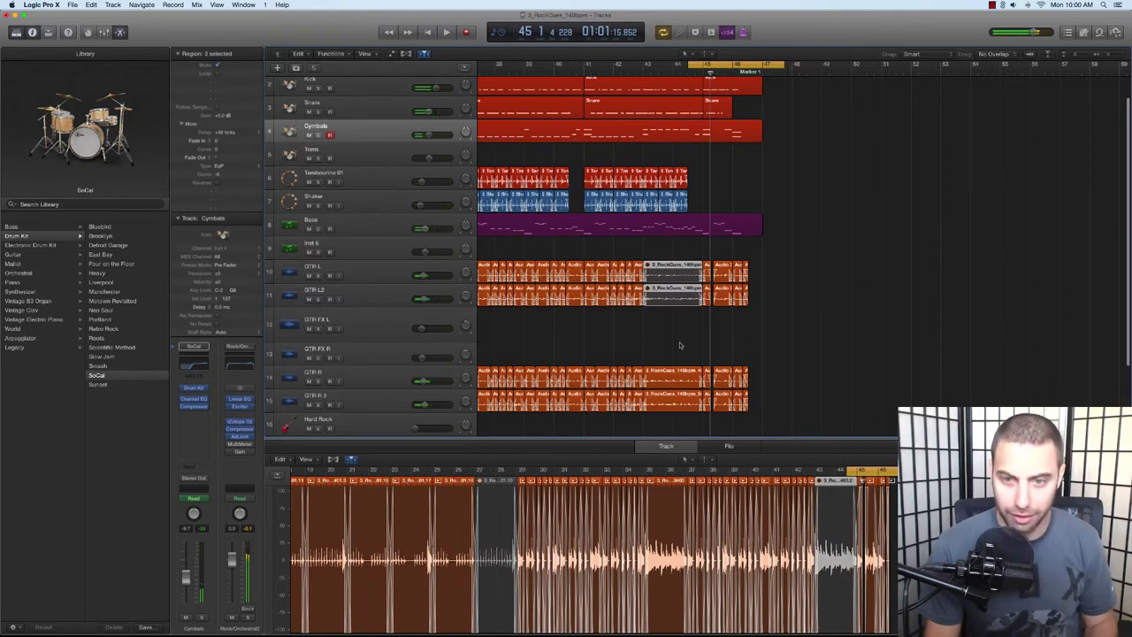
Step: Mute the GTR R and GTR R 2 regions over bars 43 and 44 plus the last LEAD 1 region, and replay the cycle
drag(680, 342, 681, 398)
key(ctrl+m)
scroll(681, 384, down, 2)
key(space)
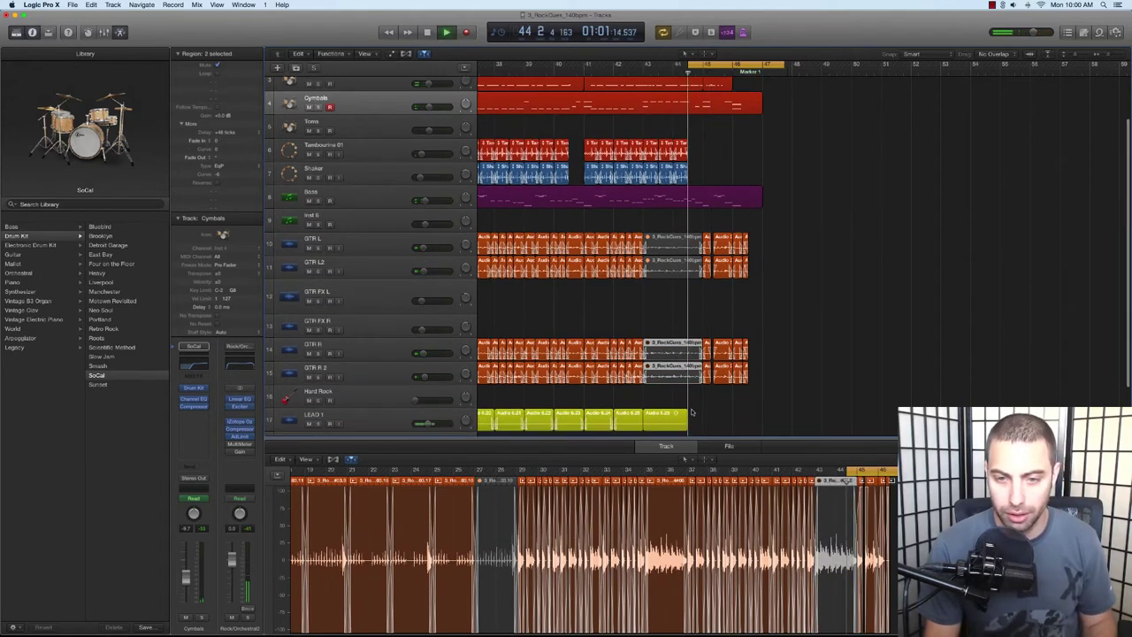
key(space)
click(671, 422)
key(ctrl+m)
key(space)
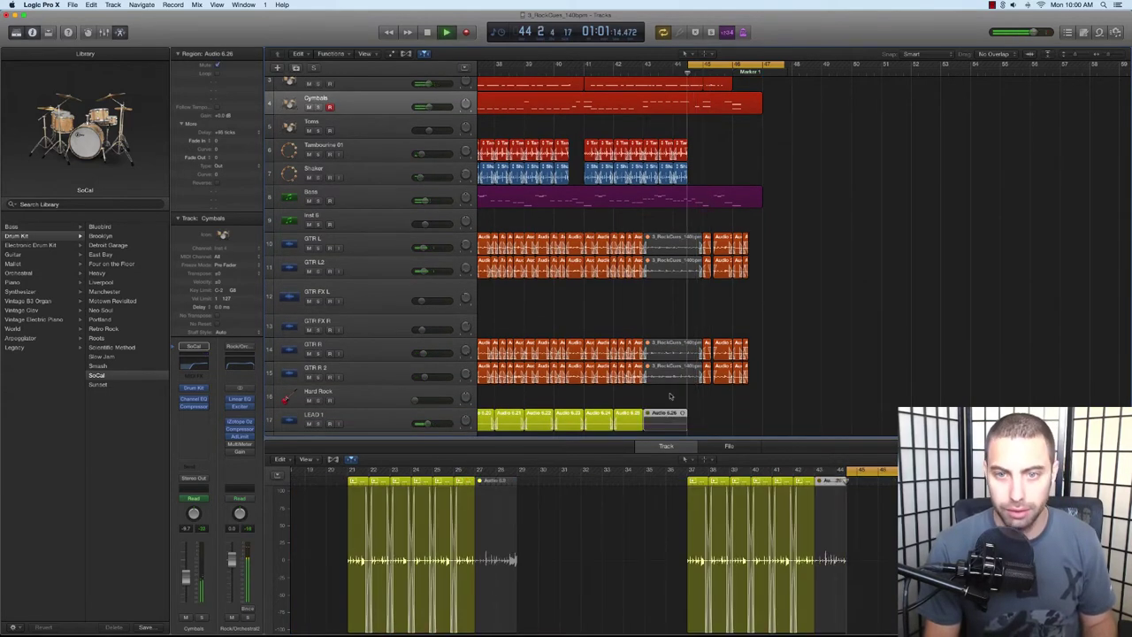
Step: Mute the last three bass notes before bar 45 in the Piano Roll and play back the transition
click(732, 179)
key(super+Down)
key(super+Right)
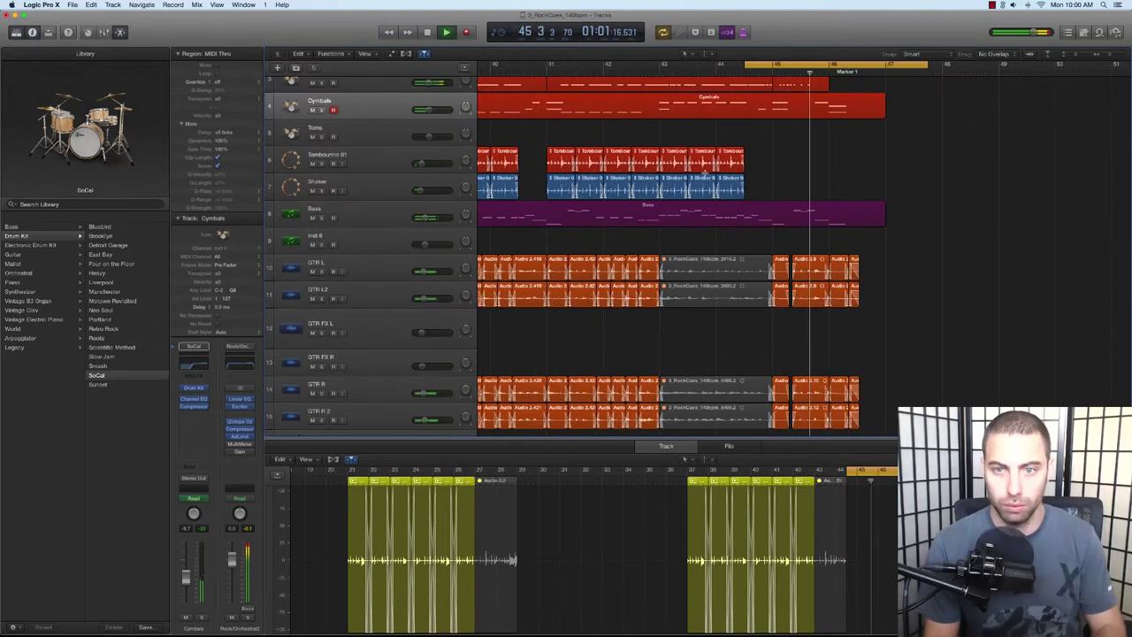
click(766, 222)
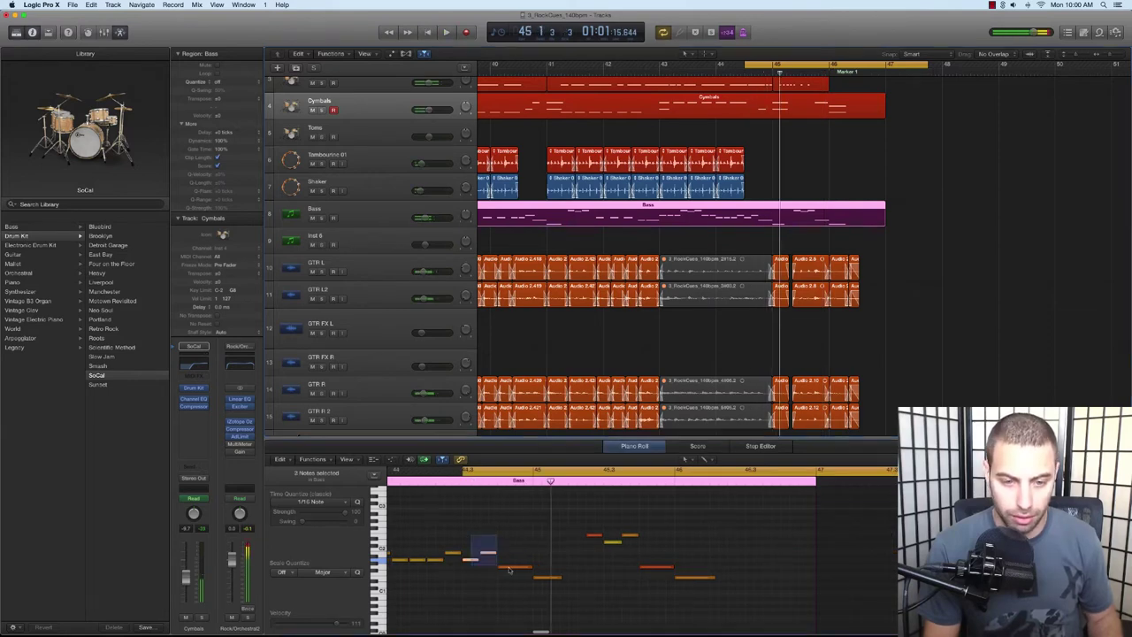
drag(509, 571, 510, 569)
key(ctrl+m)
key(space)
scroll(531, 558, up, 3)
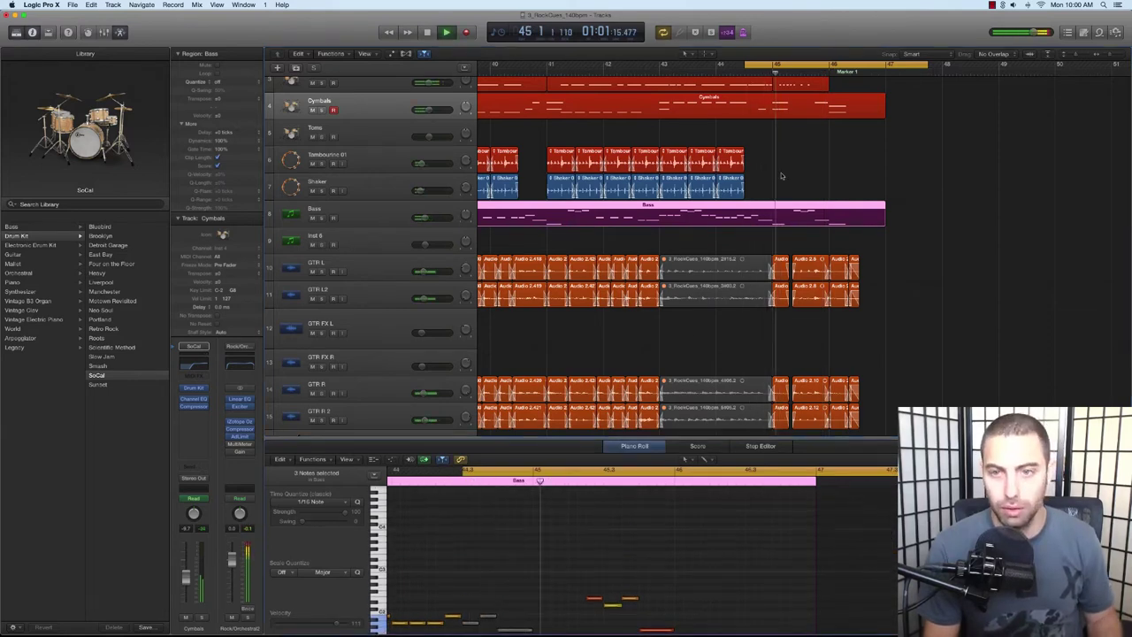
Step: Listen to the Hey region at bar 45 in context and mute the last Tambourine 01 and Shaker regions in bar 44
scroll(778, 265, down, 4)
click(775, 405)
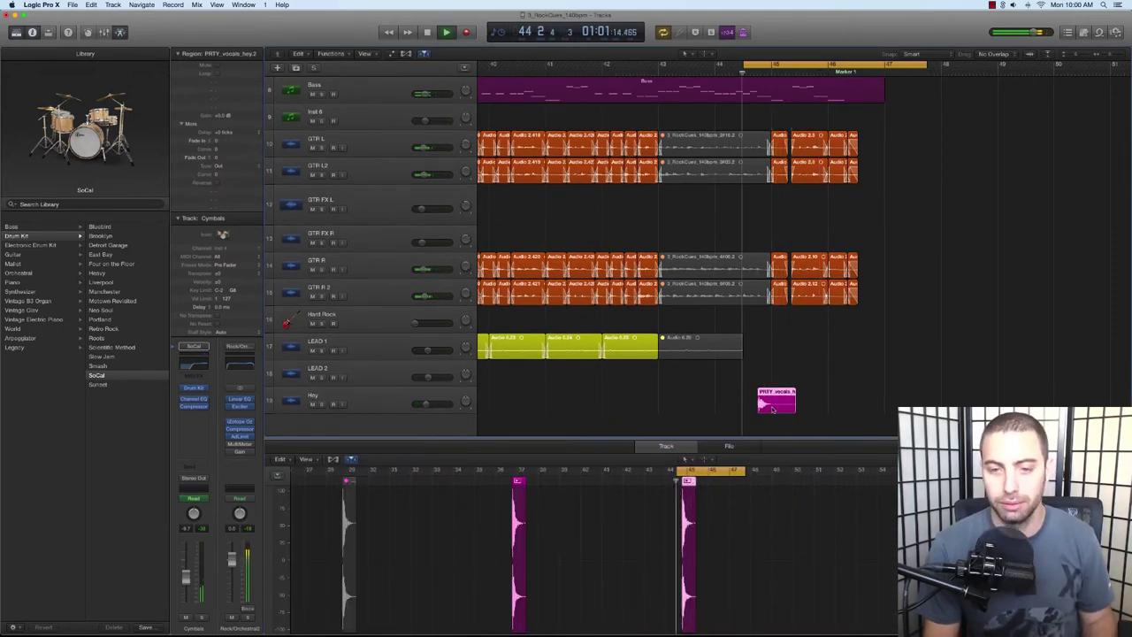
scroll(732, 167, up, 1)
scroll(733, 169, up, 3)
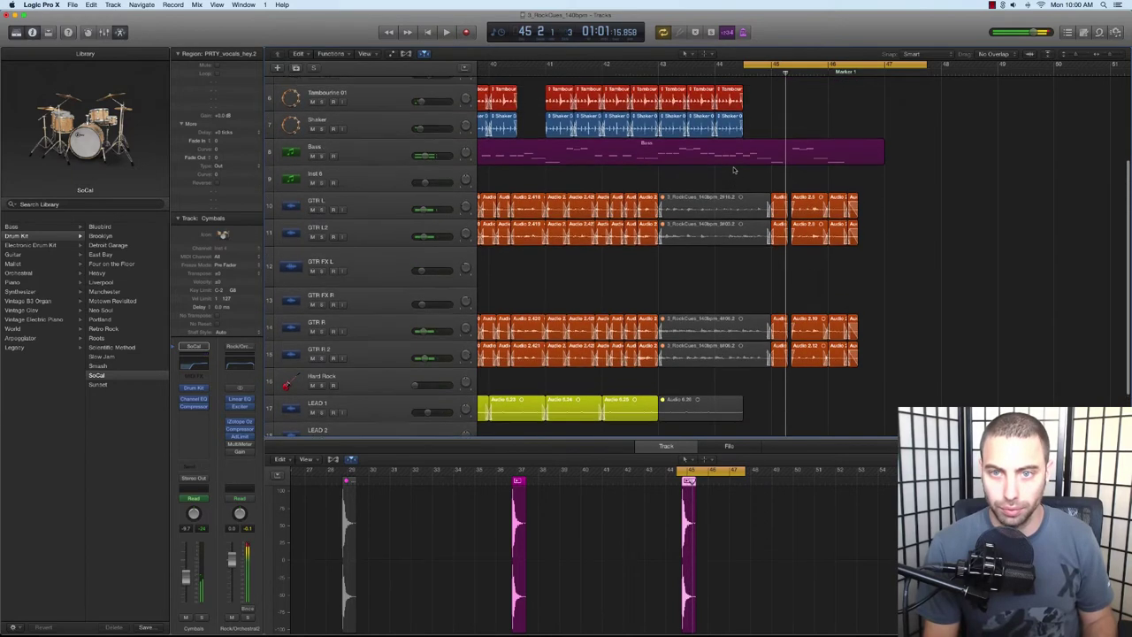
drag(755, 137, 735, 109)
key(ctrl+m)
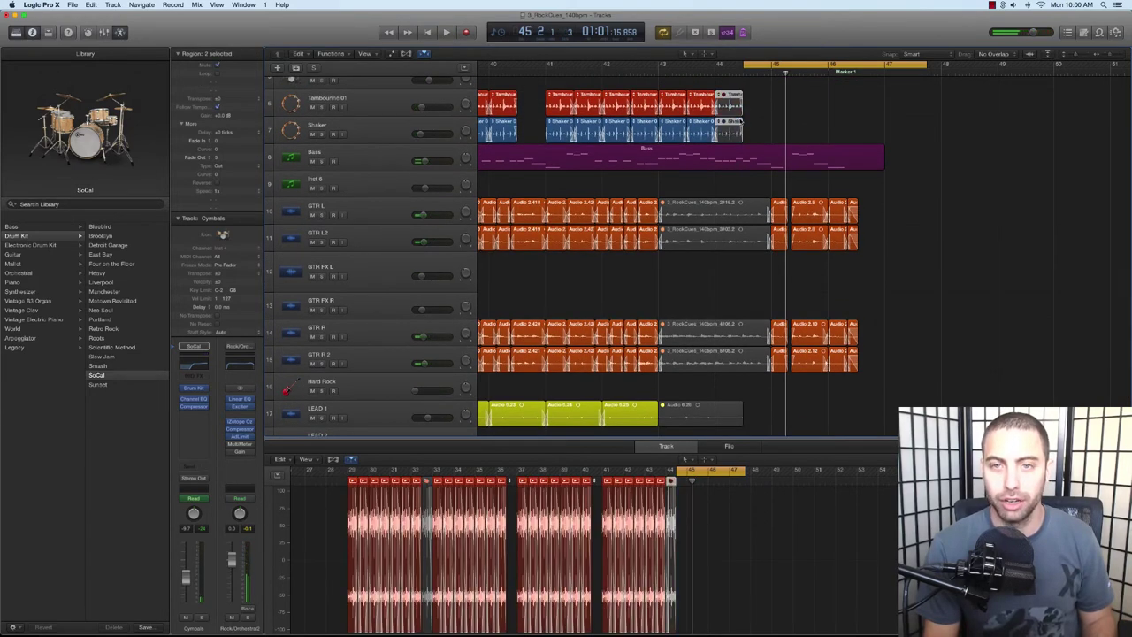
Step: Play back the transition, extend the cycle start back to bar 44, and play the cycle again
key(space)
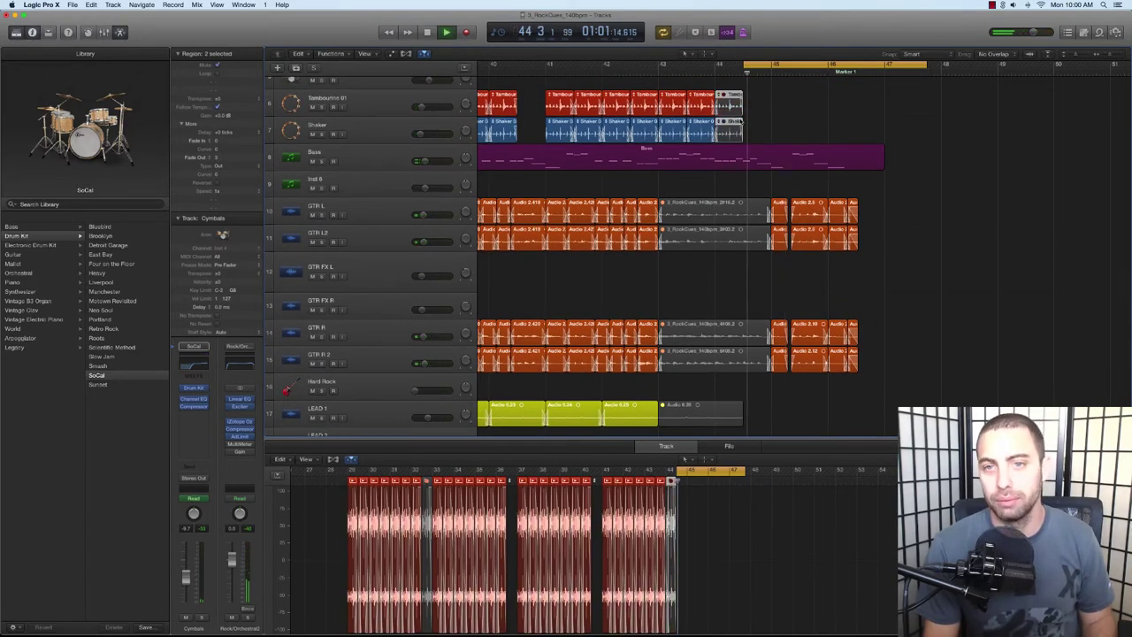
click(770, 110)
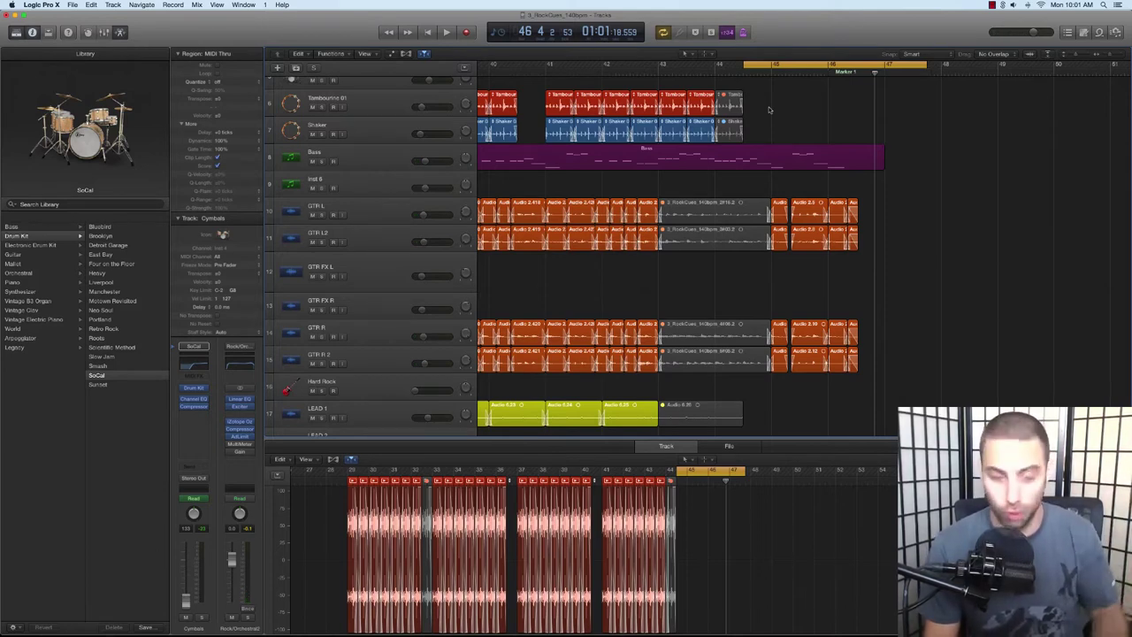
scroll(769, 107, down, 3)
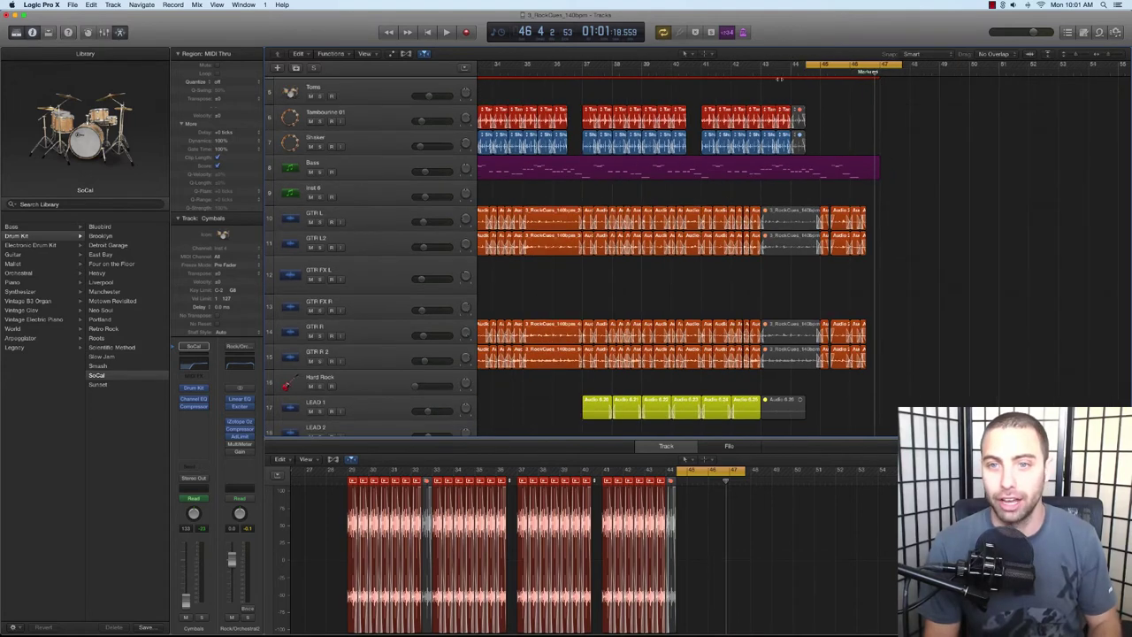
click(762, 71)
key(space)
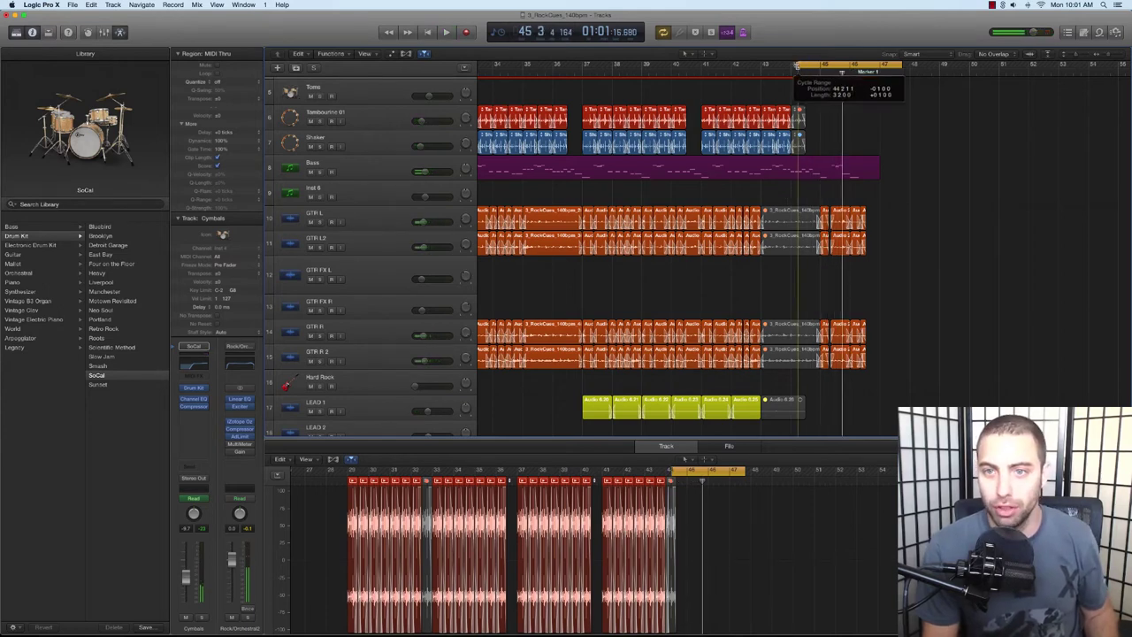
Step: Unmute the GTR L, GTR L2, GTR R and GTR R 2 regions over bars 43 and 44, listen, and mute them again
drag(796, 189, 793, 241)
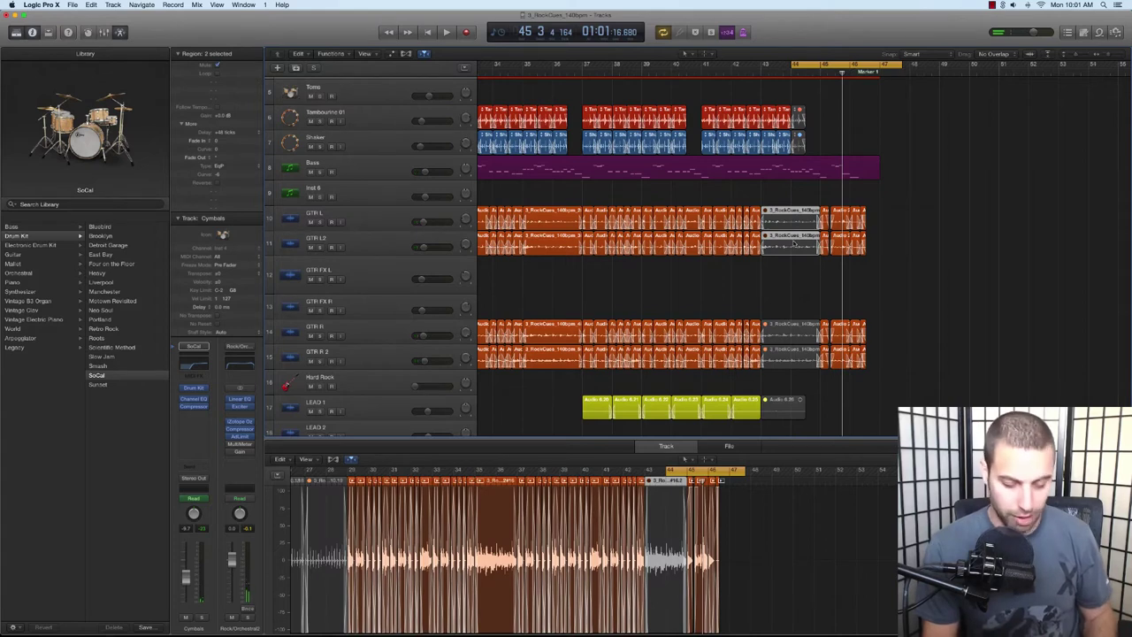
drag(795, 340, 793, 377)
key(space)
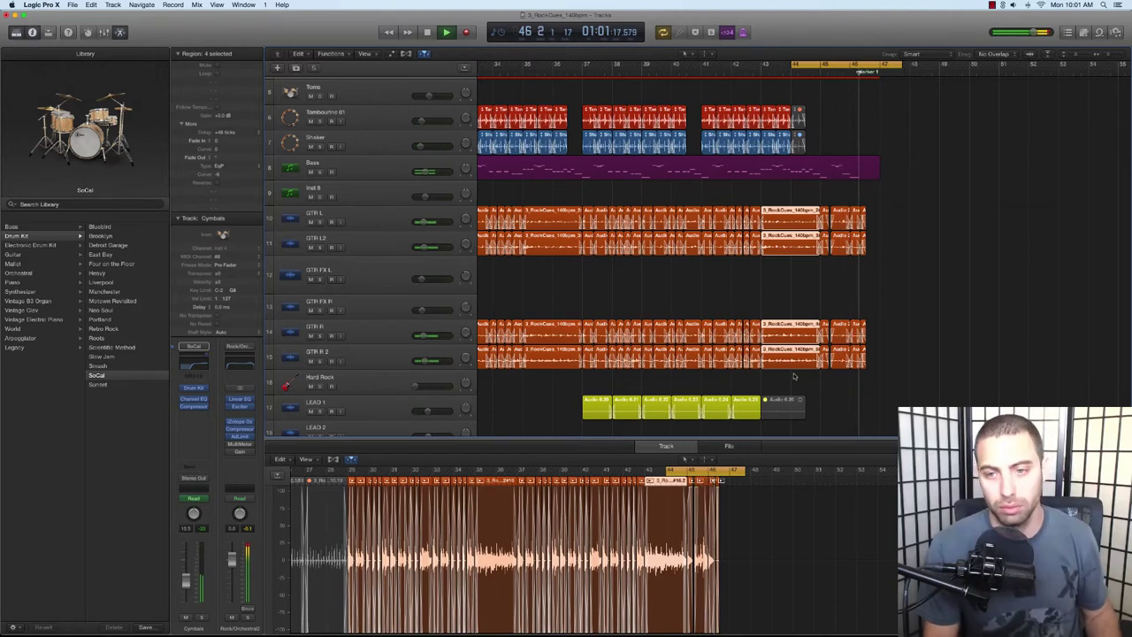
key(space)
key(ctrl+m)
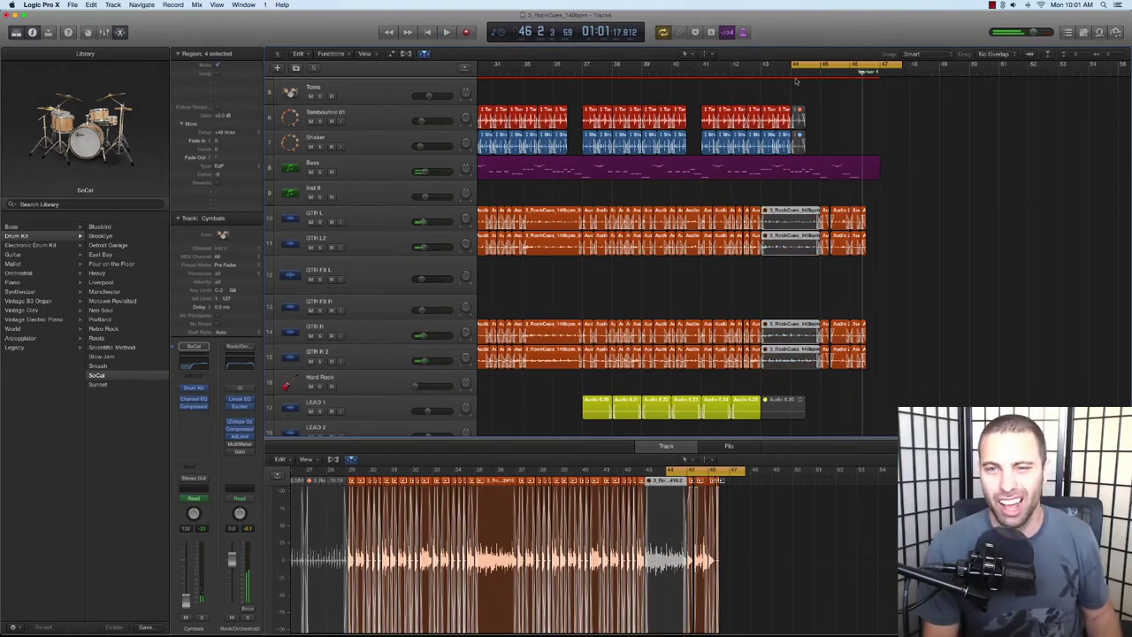
Step: Trim the cycle start to shortly after beat 2 of bar 44 and play back the transition
click(820, 146)
key(super+Down)
key(super+Down)
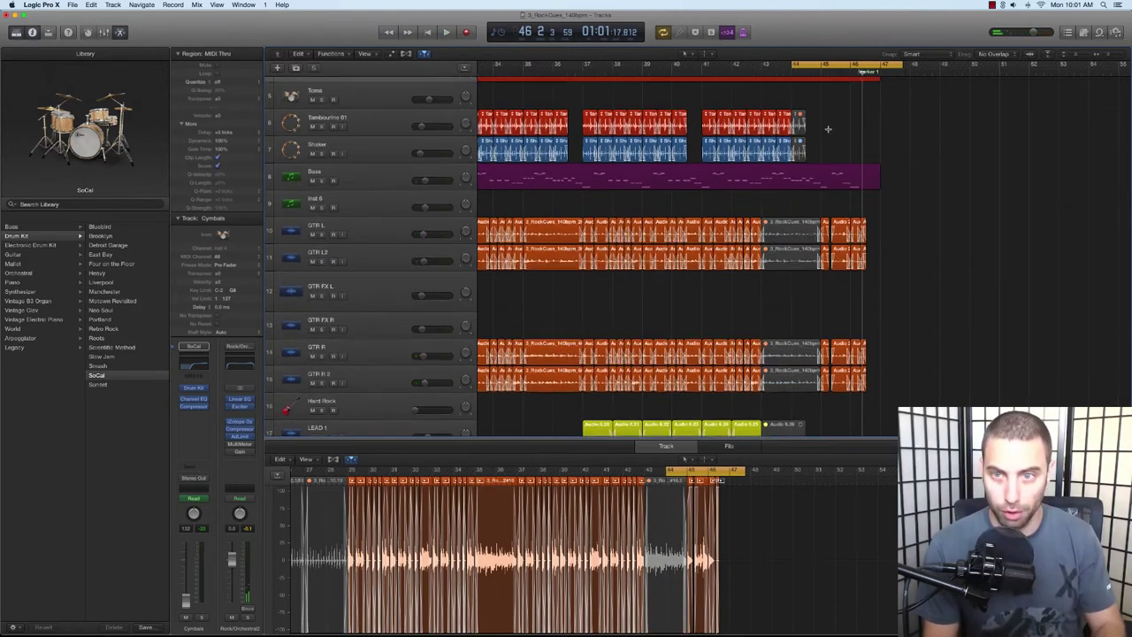
key(super+Right)
key(super+Right)
scroll(682, 67, up, 2)
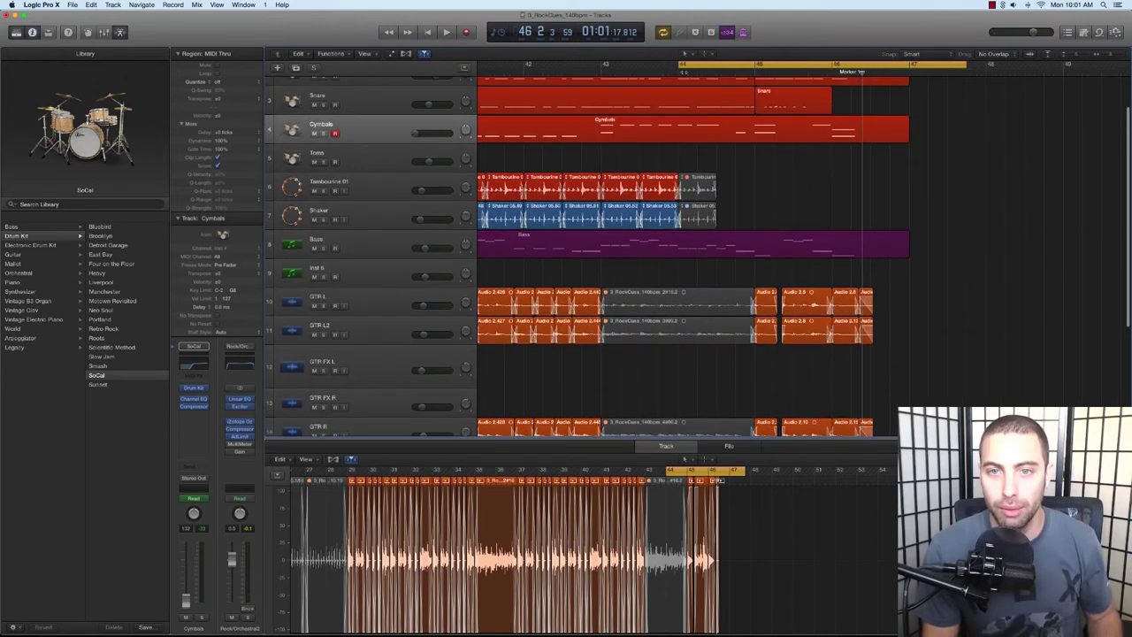
drag(684, 64, 708, 69)
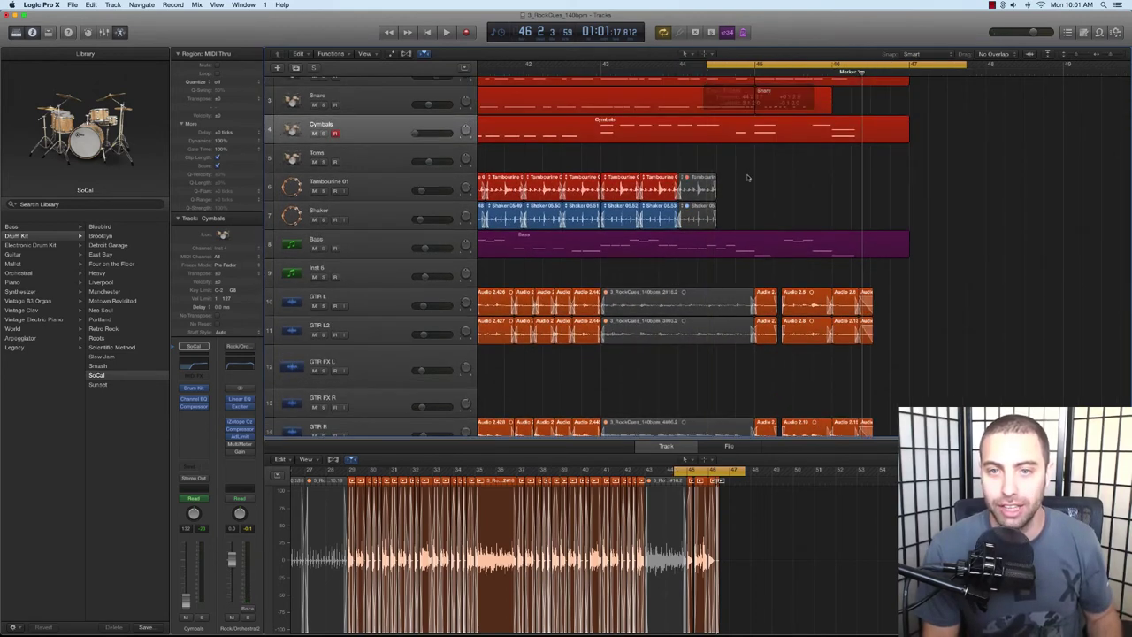
scroll(748, 178, up, 2)
key(space)
scroll(747, 176, up, 3)
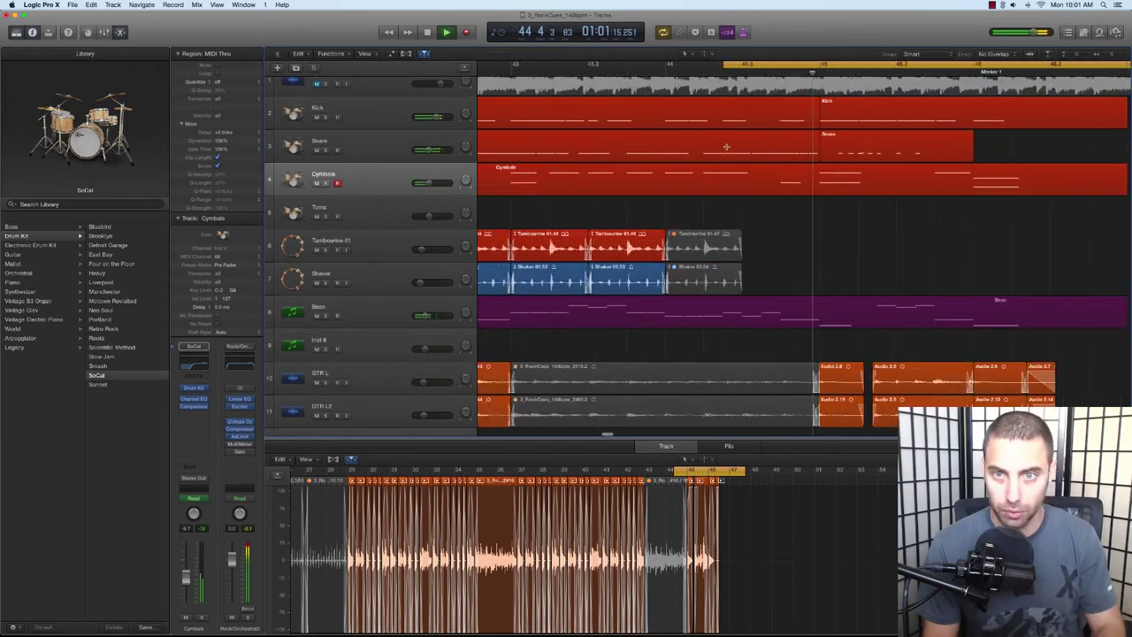
Step: Trim the cycle start further to about position 44 3 1 and replay the transition into bar 45
scroll(728, 147, right, 3)
key(space)
drag(547, 66, 566, 65)
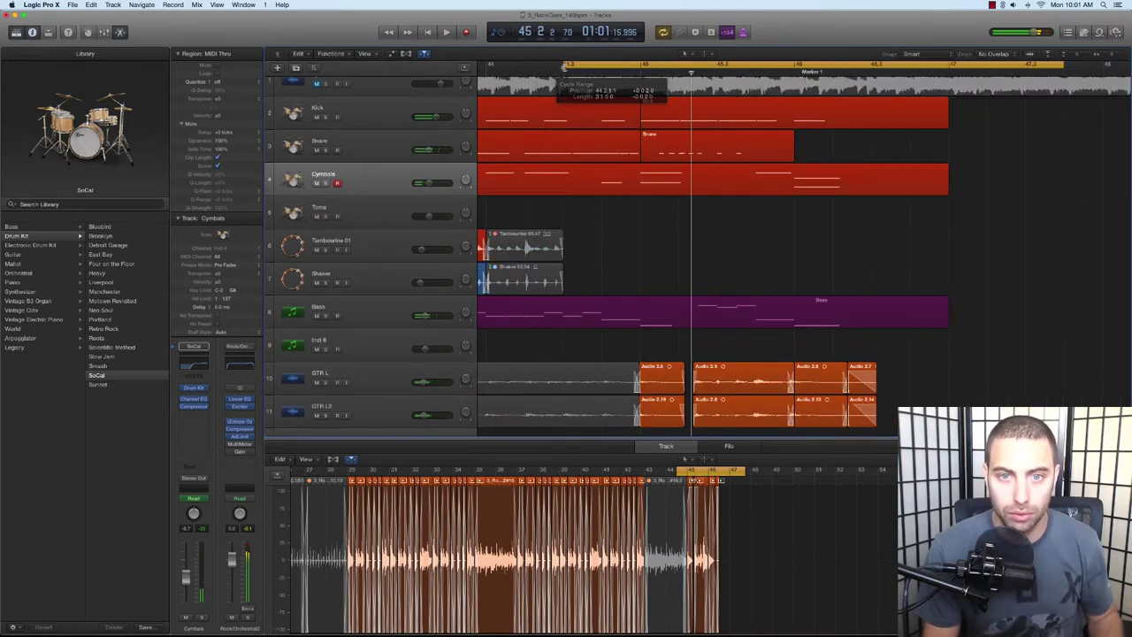
key(space)
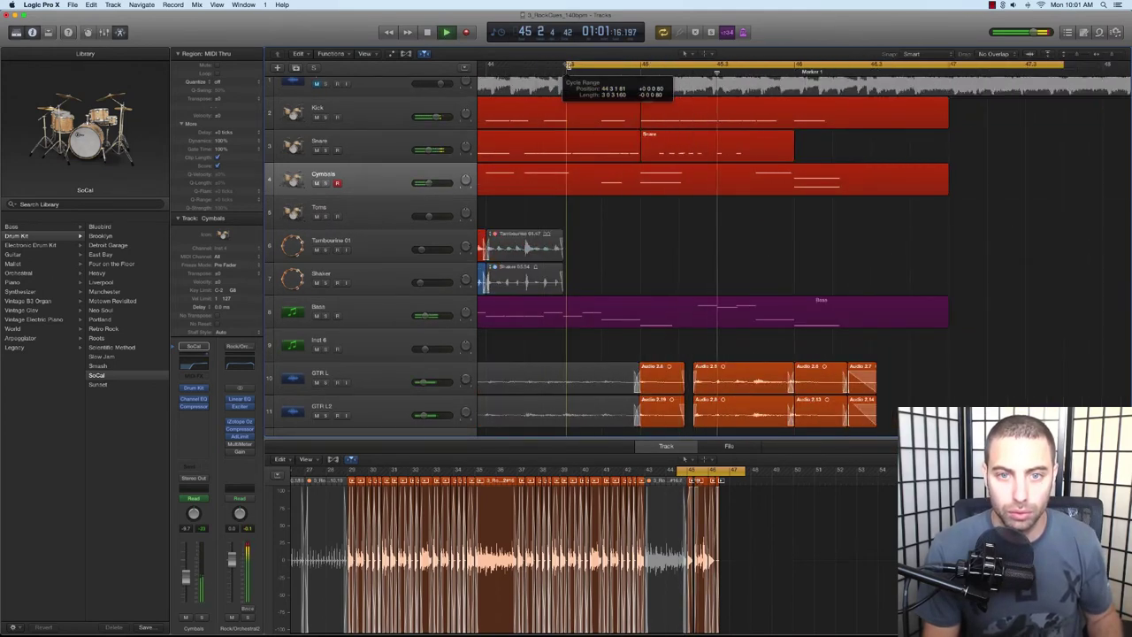
Step: Open the Snare region that ends at bar 45 in the Piano Roll and audition a note in its closing fill
click(584, 151)
click(756, 543)
key(super+Down)
key(super+Down)
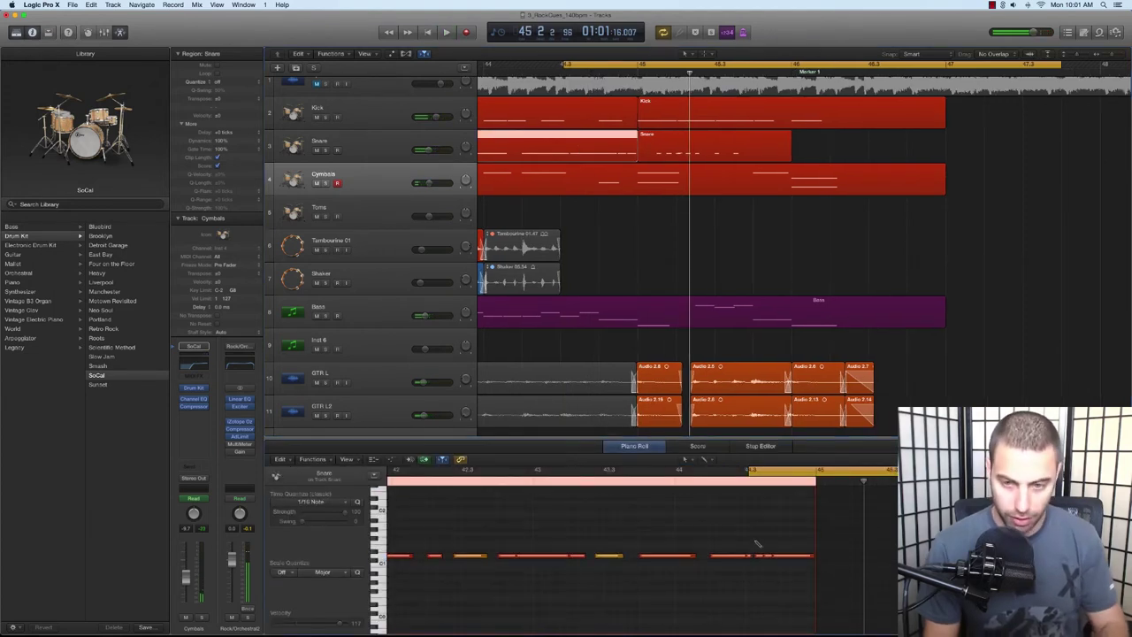
key(super+Right)
key(super+Right)
key(super+Right)
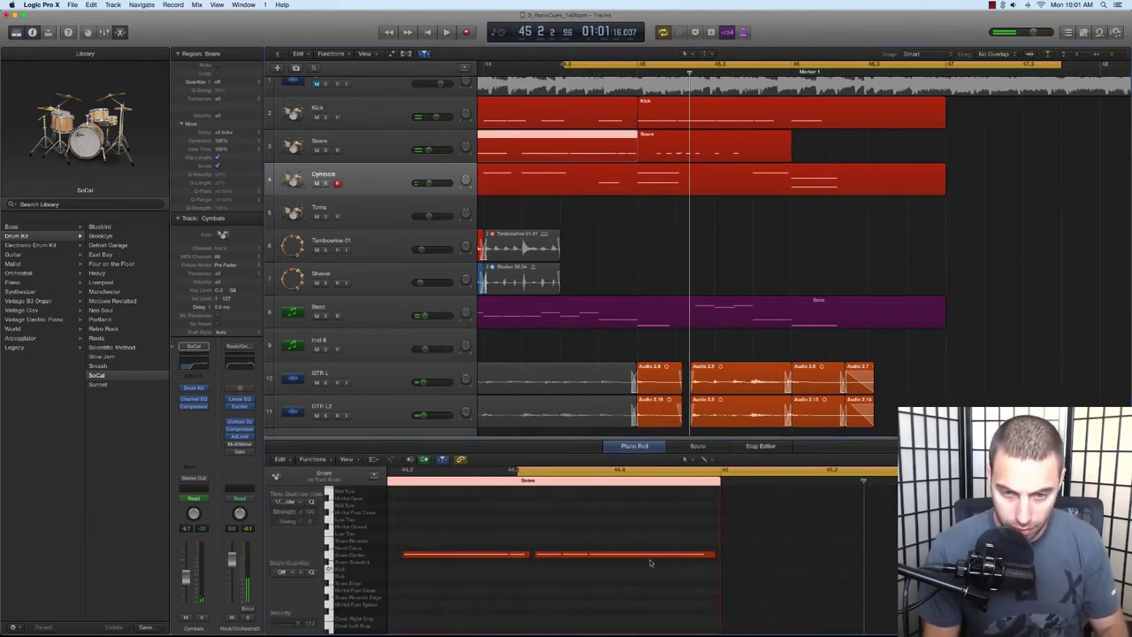
click(573, 555)
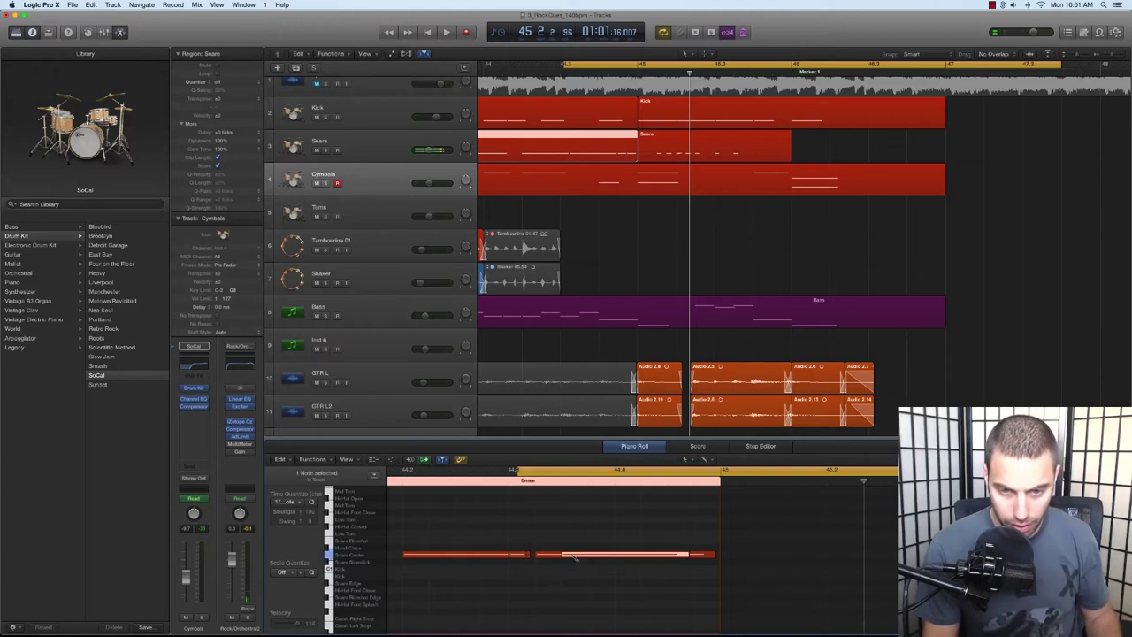
Step: Lower the velocity of the two snare notes shortly after beat 3 of bar 44 with the Velocity tool and play the transition
click(706, 460)
click(750, 568)
click(537, 563)
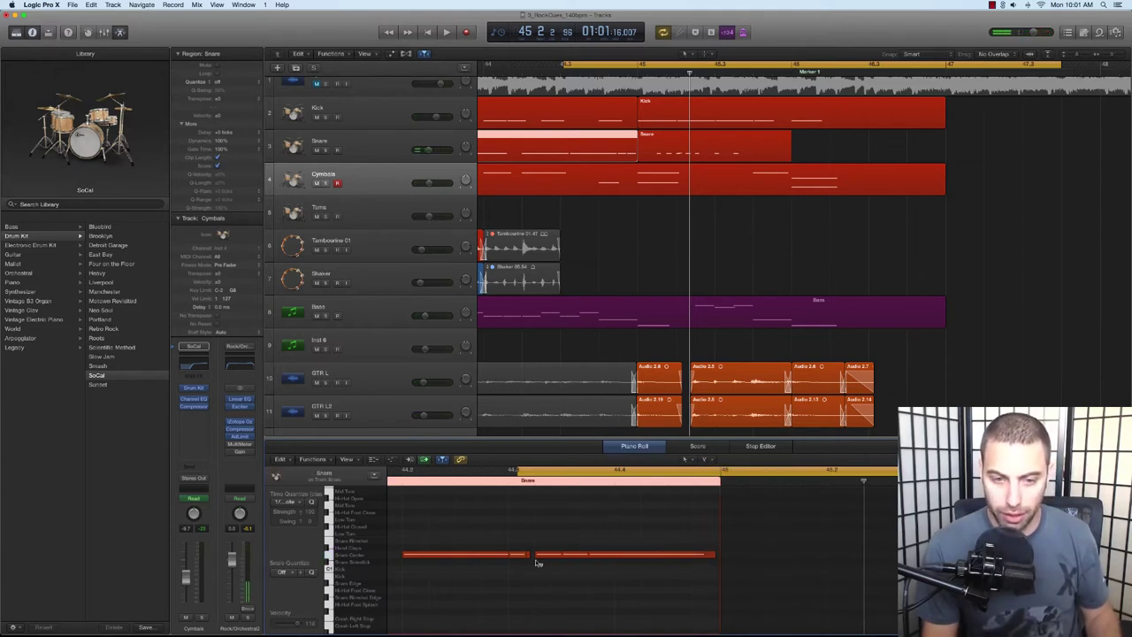
drag(549, 556, 550, 581)
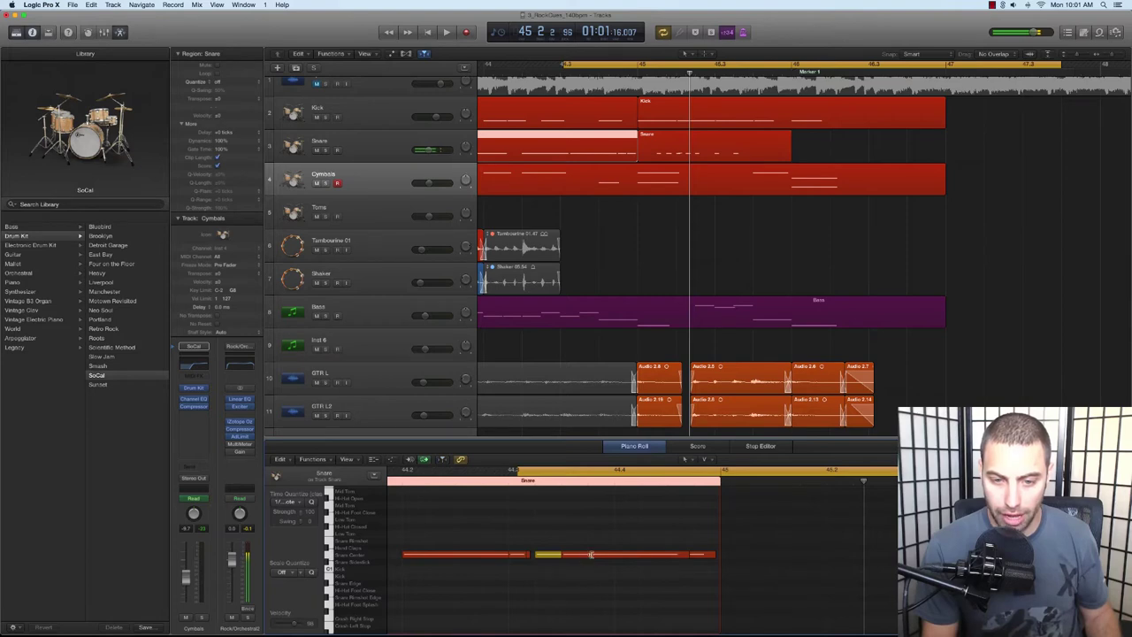
drag(606, 558, 560, 546)
key(space)
key(space)
click(621, 577)
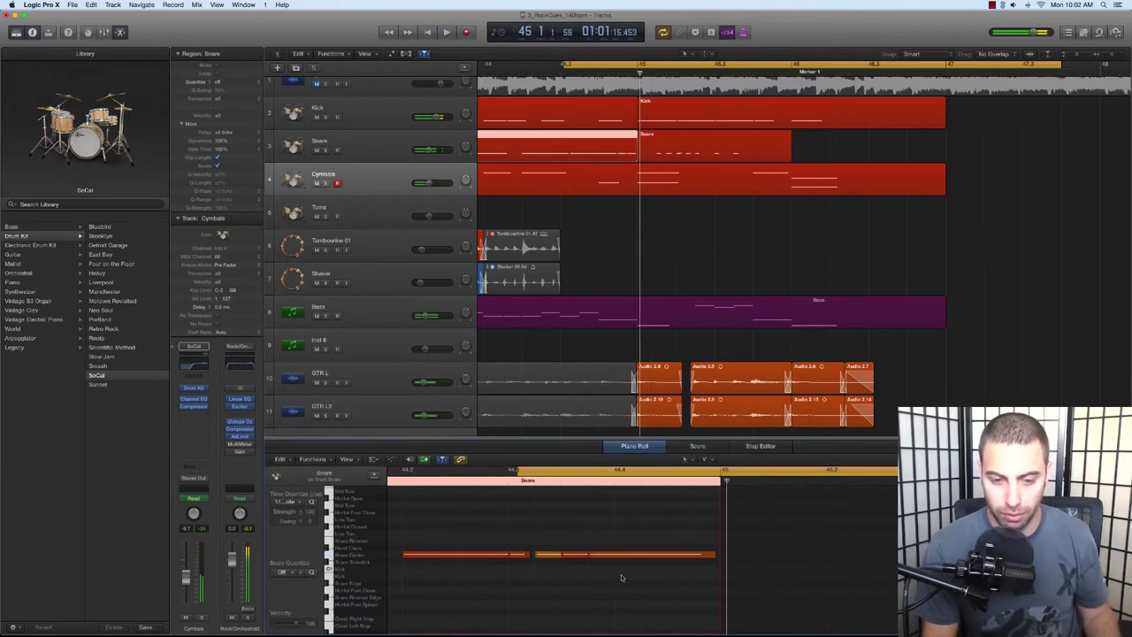
click(643, 557)
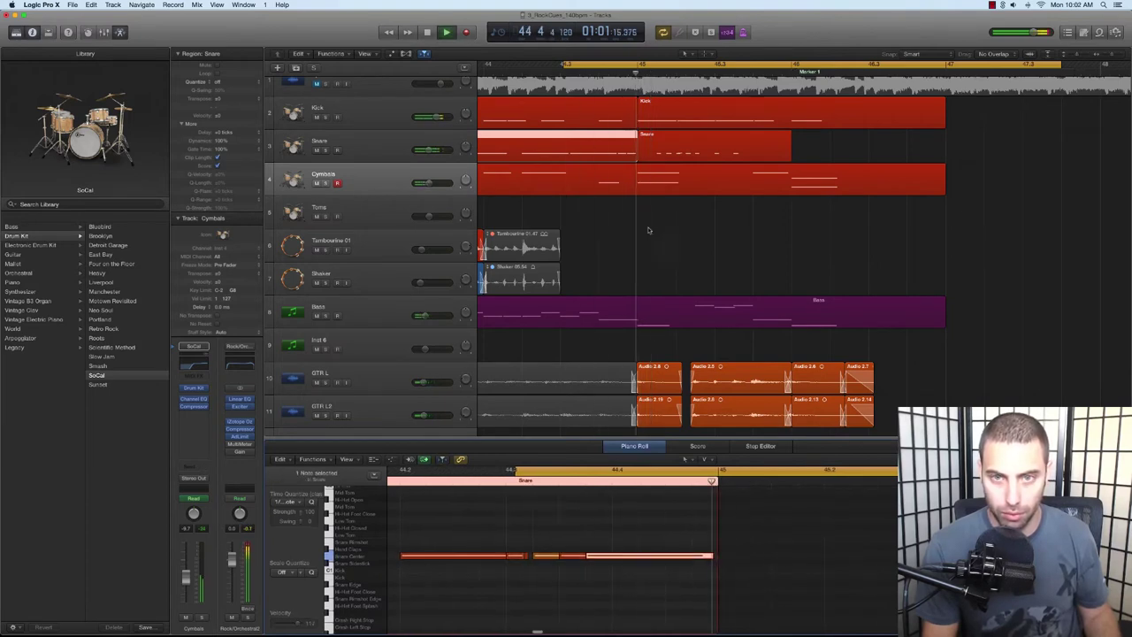
Step: Deselect the Snare region, fit the arrangement in view, and play back the cycled ending from bar 44
click(621, 231)
key(z)
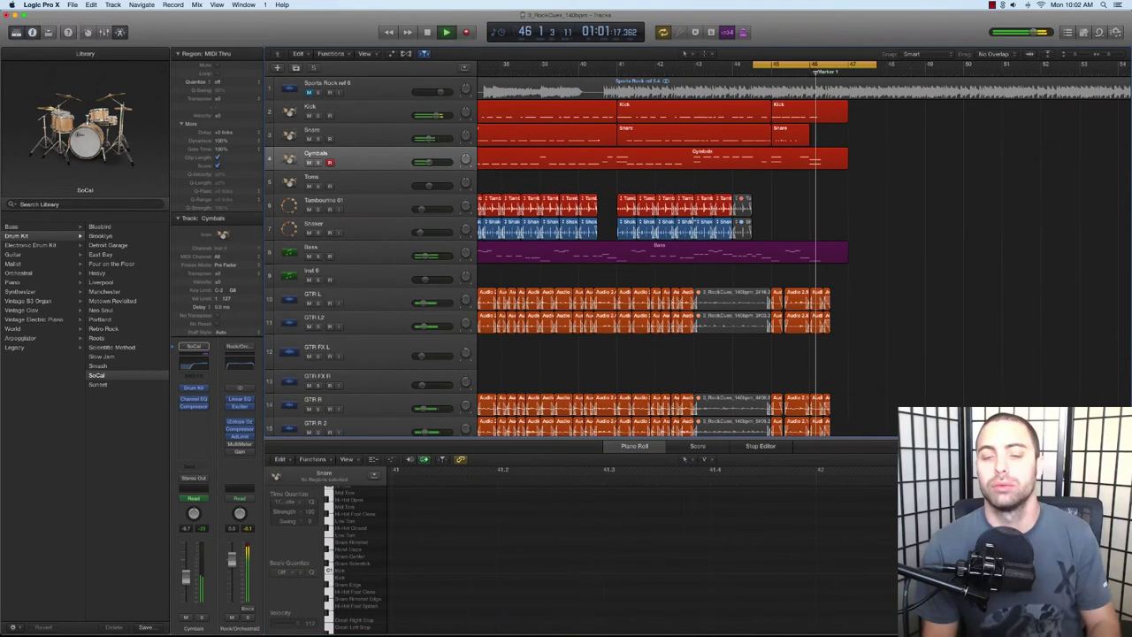
key(space)
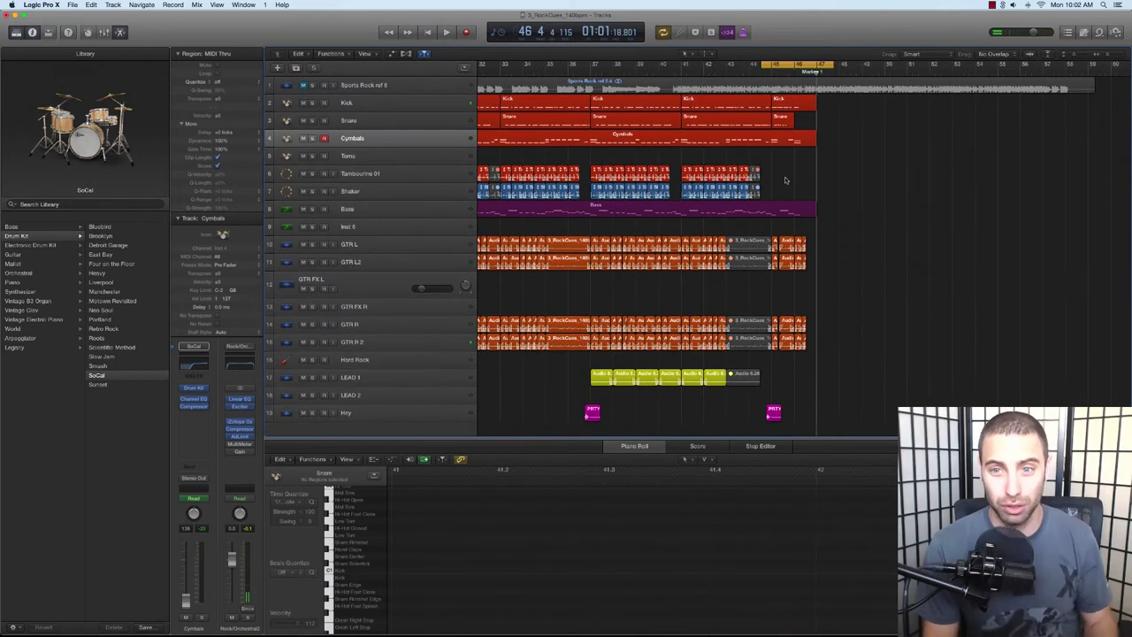
key(space)
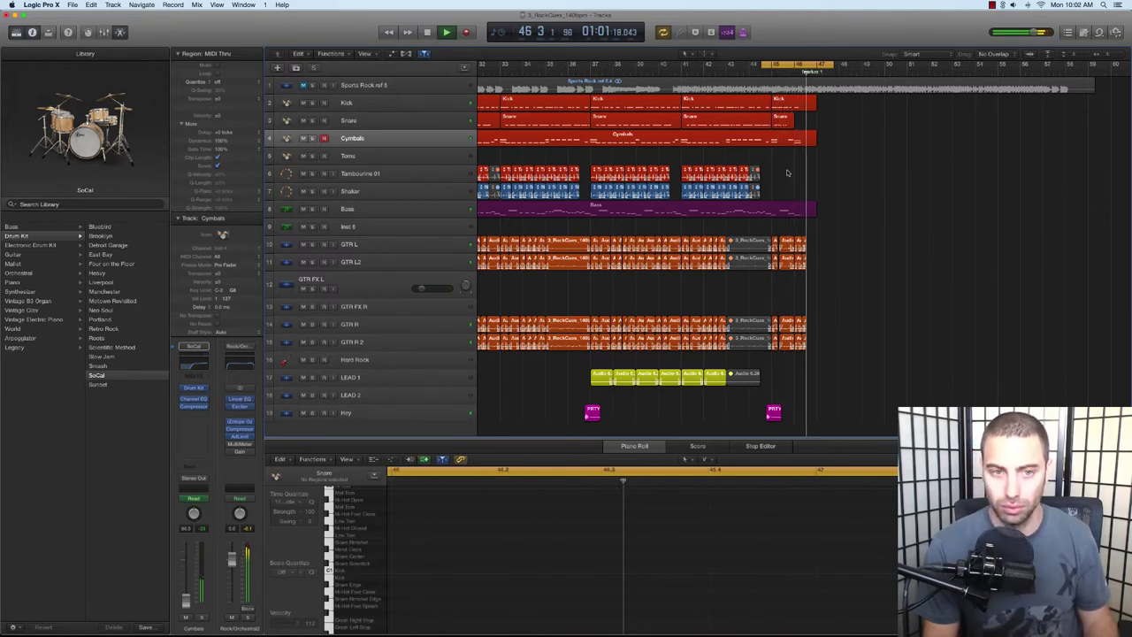
key(space)
Step: Set up an offline PCM bounce of the cycled ending as a 16-bit interleaved Wave file at 48000 Hz
click(73, 5)
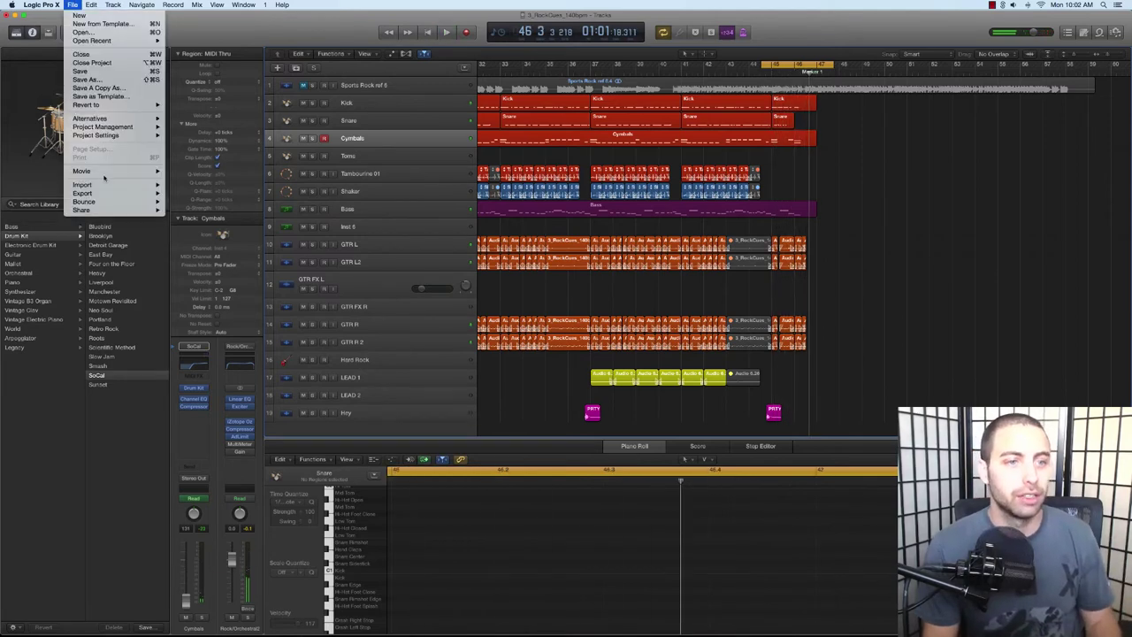
mouse_move(140, 204)
click(194, 232)
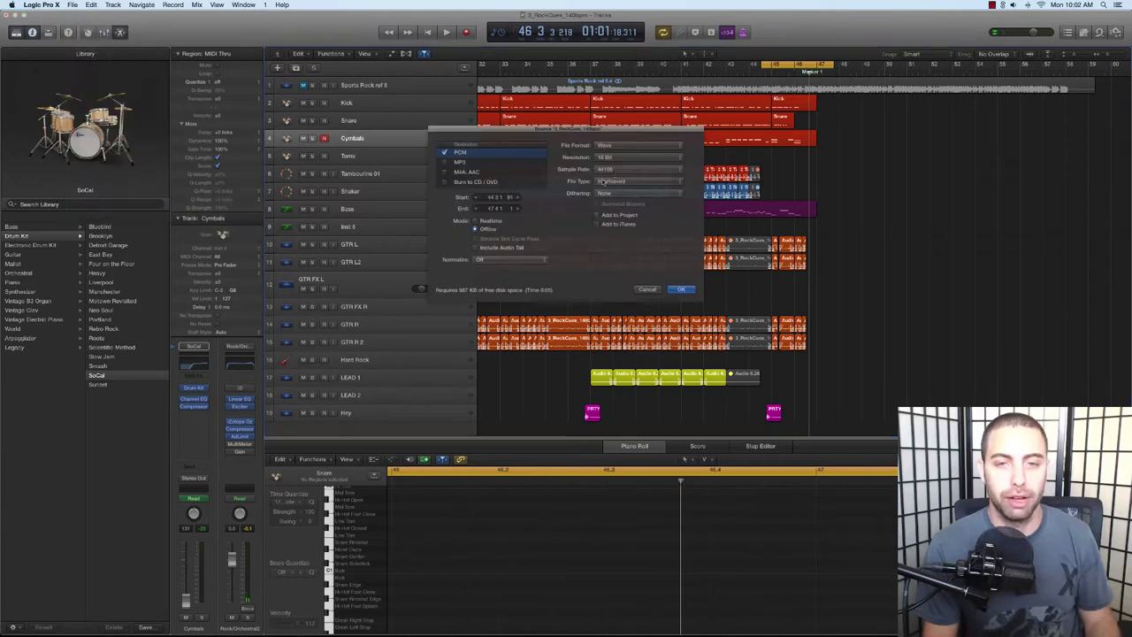
click(628, 166)
click(630, 178)
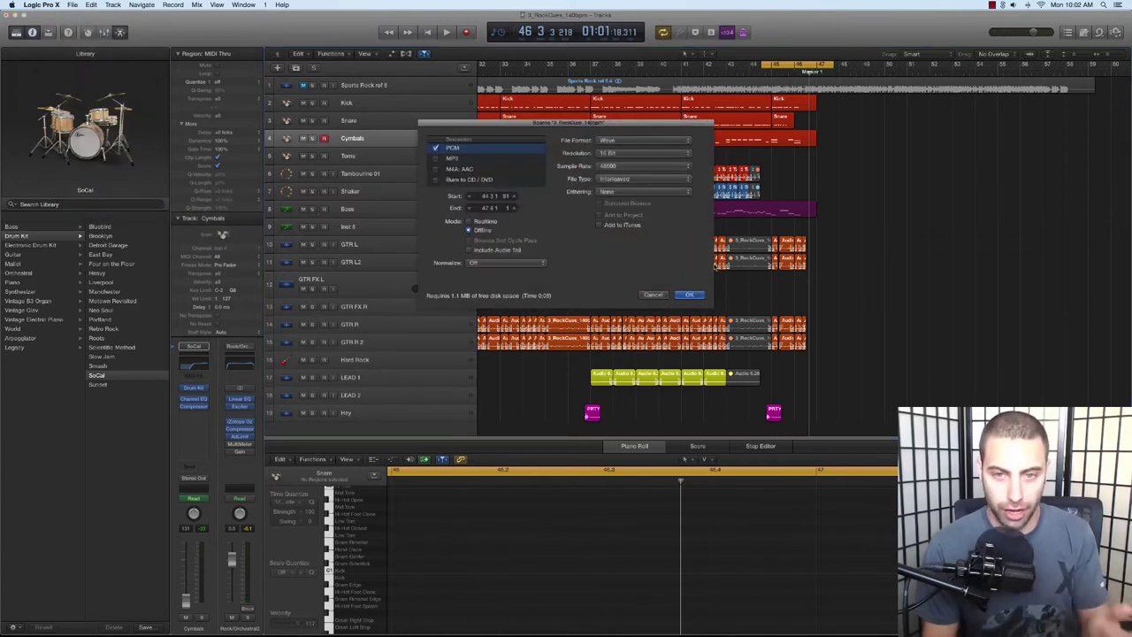
click(690, 296)
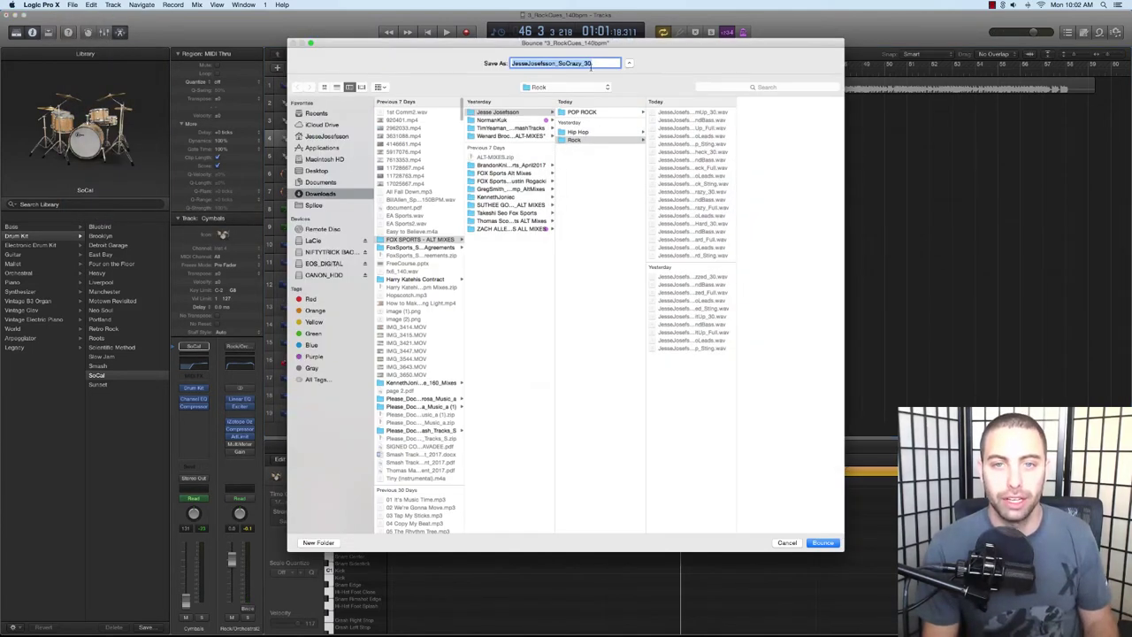
Step: Change the file name's ending from 30 to Sting, keeping the artist and SoCrazy parts, and bounce it into the Rock folder
click(595, 63)
key(BackSpace)
key(BackSpace)
text(Sting)
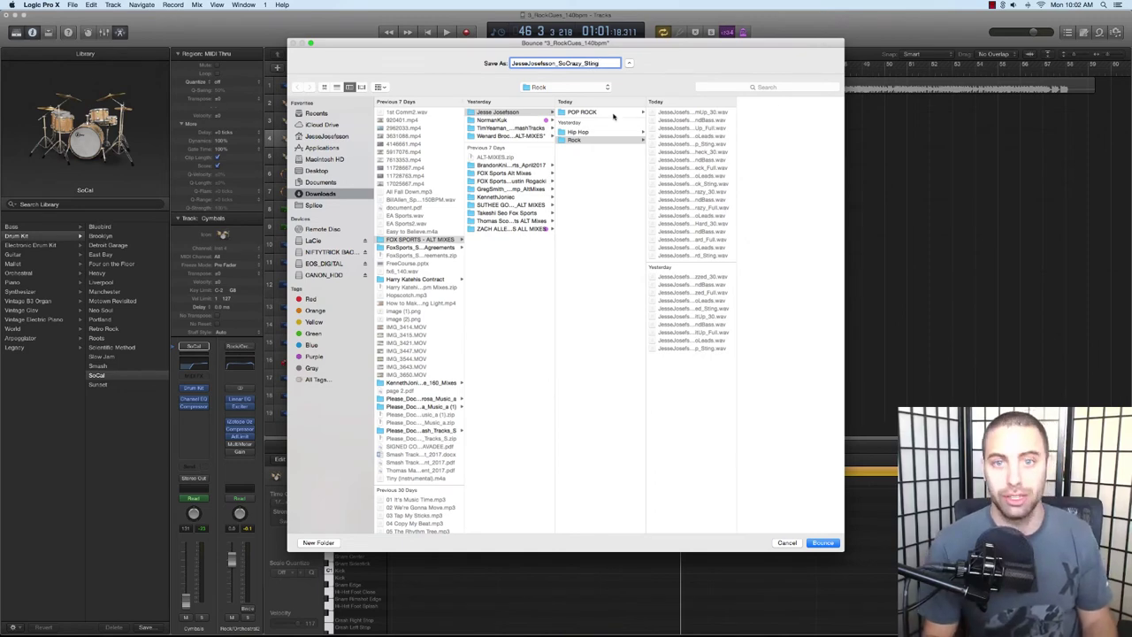
click(825, 543)
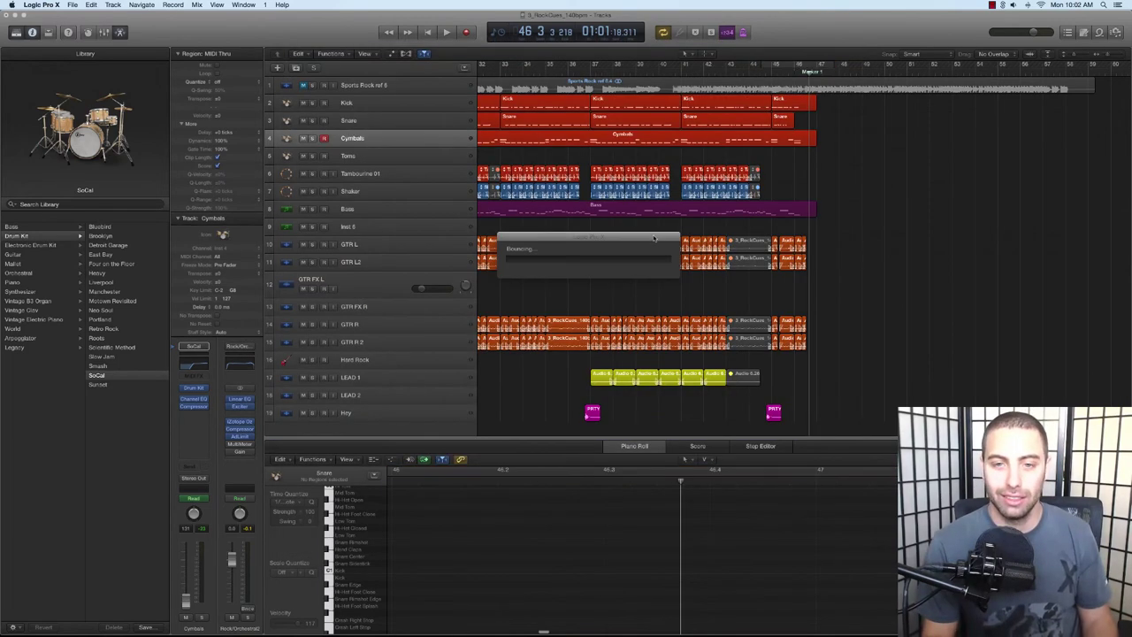
Step: Switch to Finder, move the ROCK window out of the way, close the front Downloads window, and reposition the remaining one
click(244, 617)
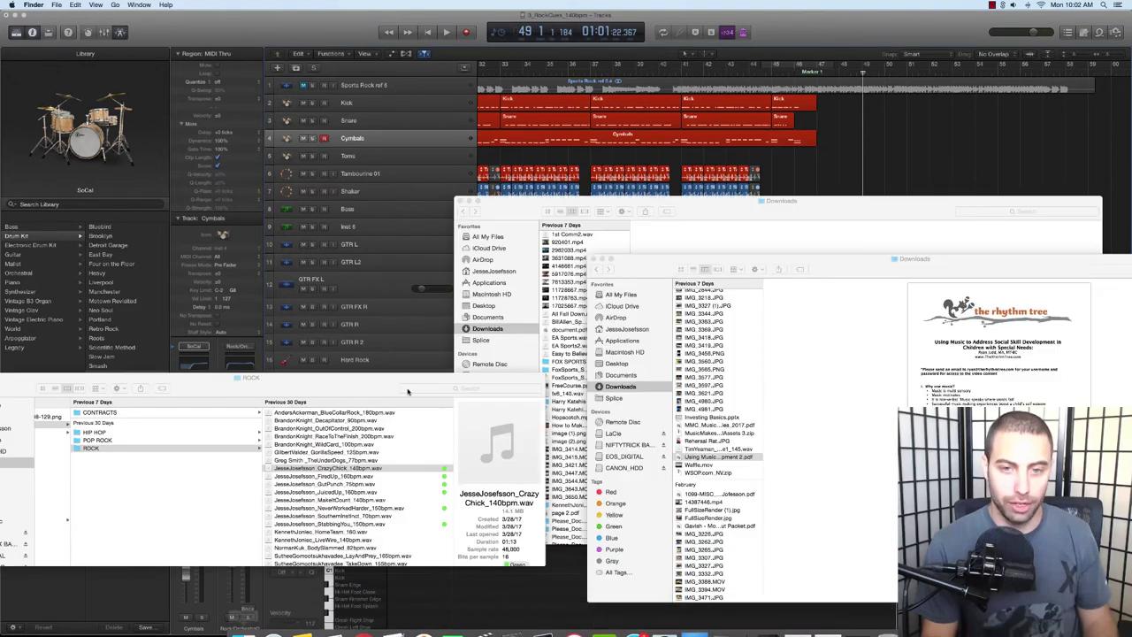
drag(51, 389, 53, 633)
click(593, 259)
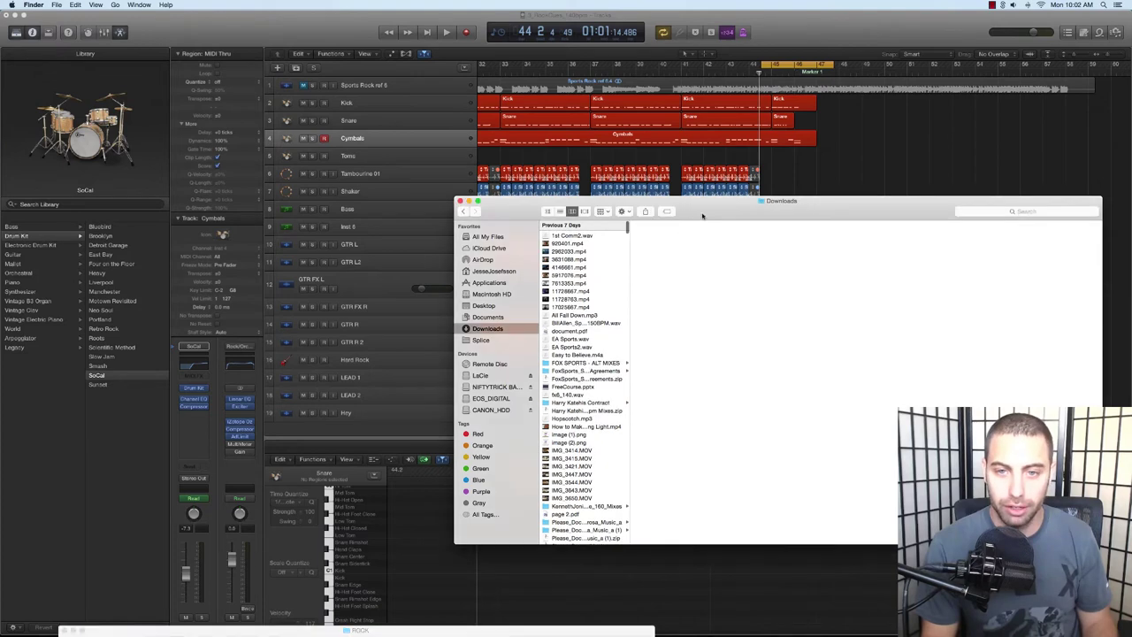
drag(702, 215, 454, 237)
Step: Open the artist's Rock folder inside FOX SPORTS - ALT MIXES, review the bounced mixes, and select the SoCrazy_30 WAV file
click(357, 386)
drag(544, 227, 160, 304)
key(Right)
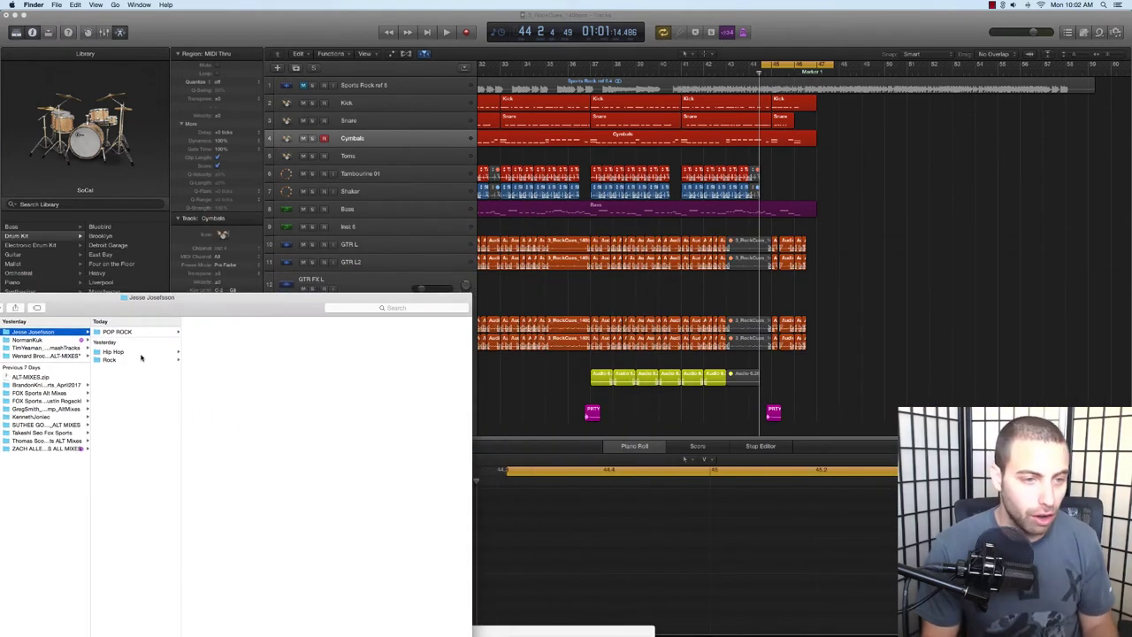
click(141, 357)
drag(272, 345, 415, 345)
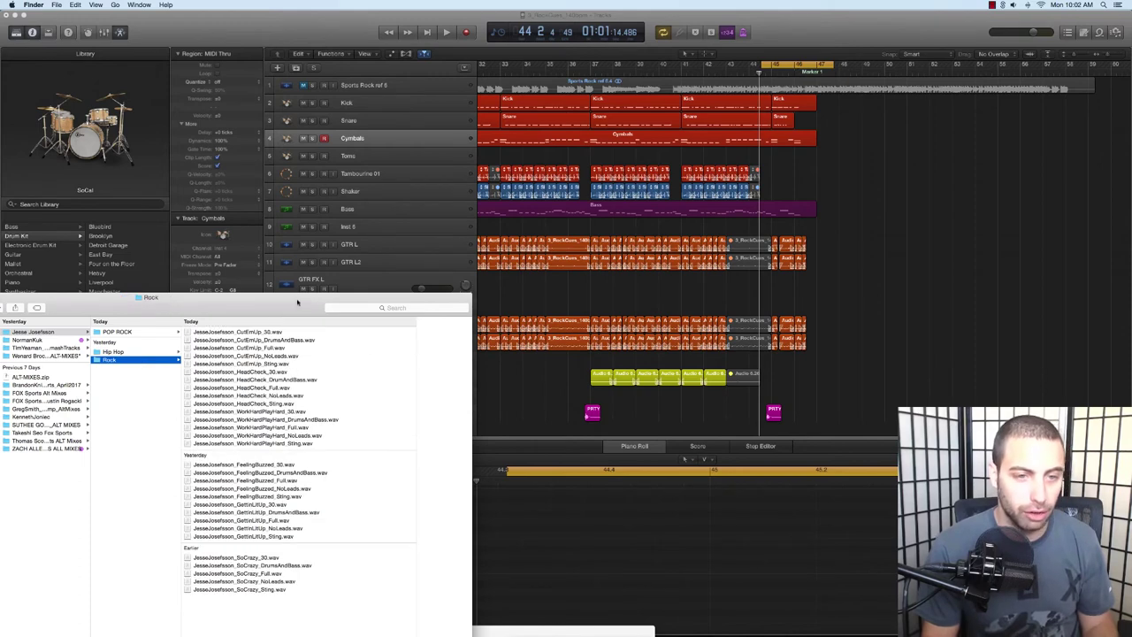
drag(296, 300, 239, 292)
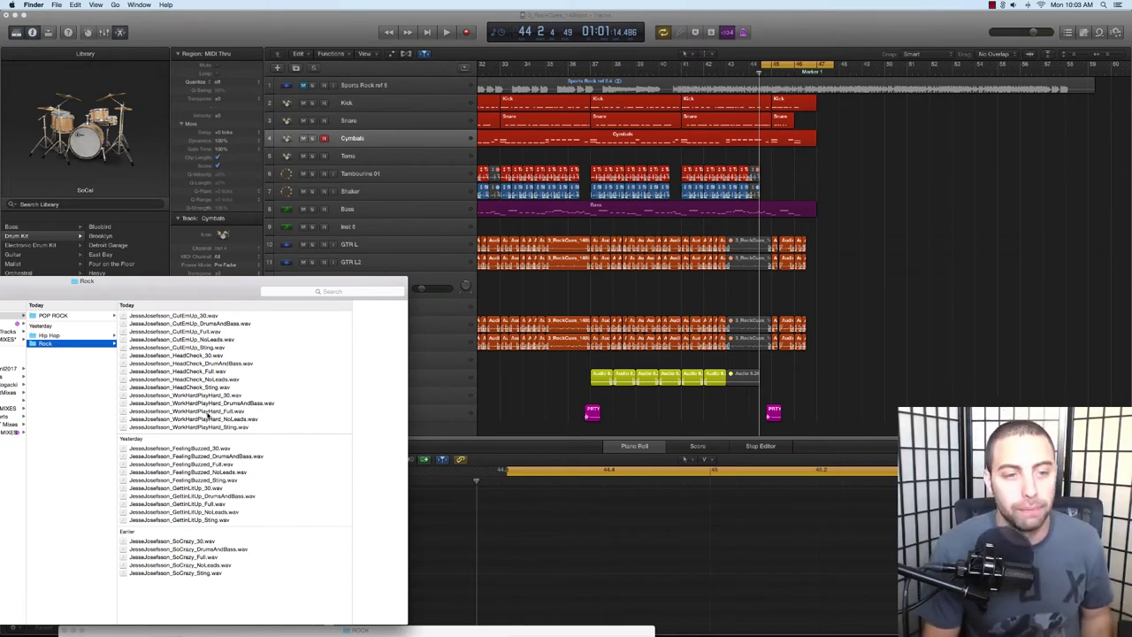
click(198, 542)
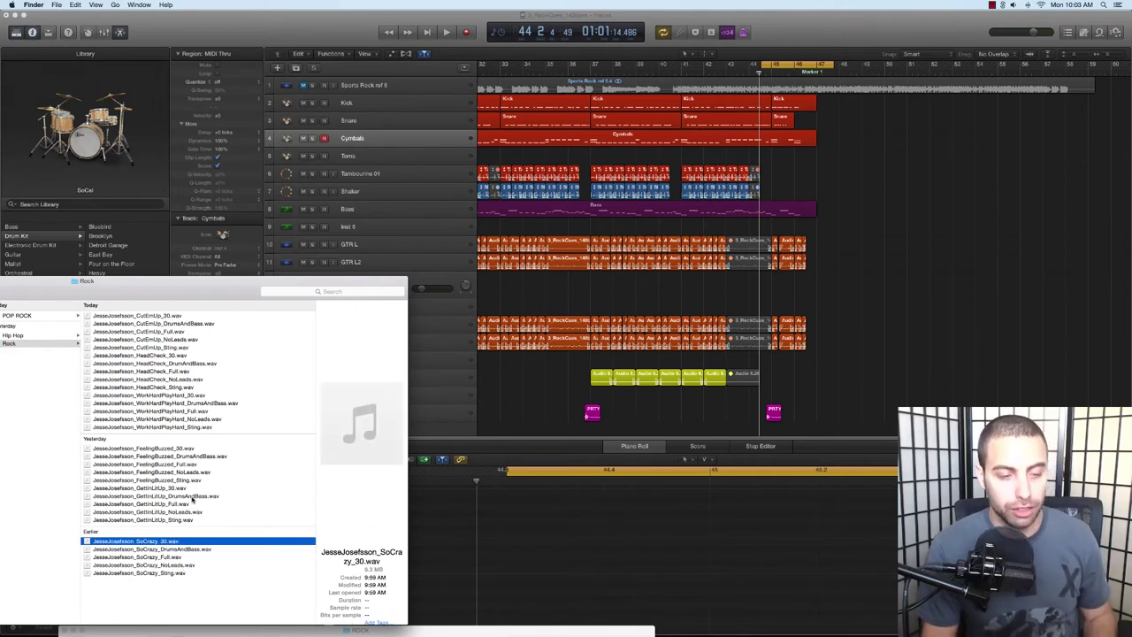
Step: Preview the SoCrazy_30 and SoCrazy_DrumsAndBass mixes in the Rock folder
key(space)
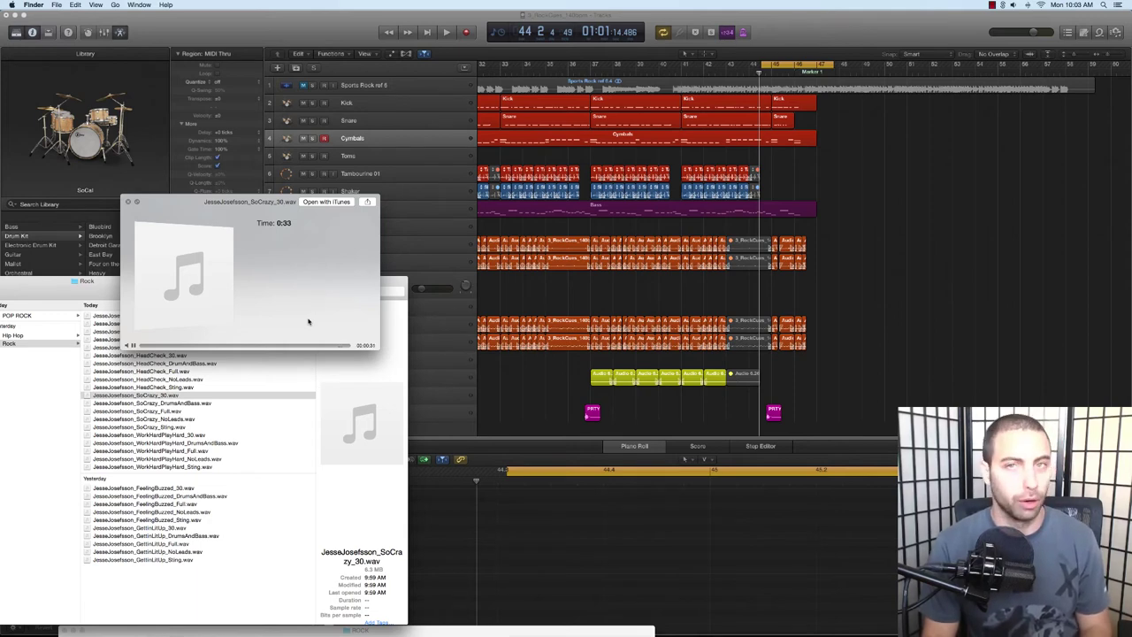
key(Down)
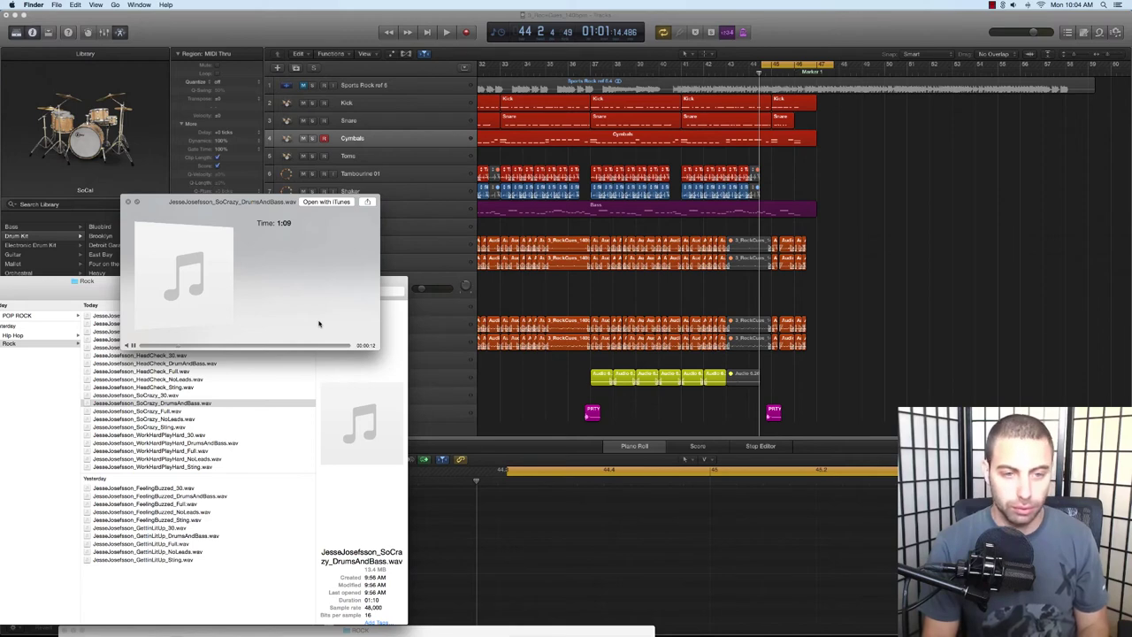
key(space)
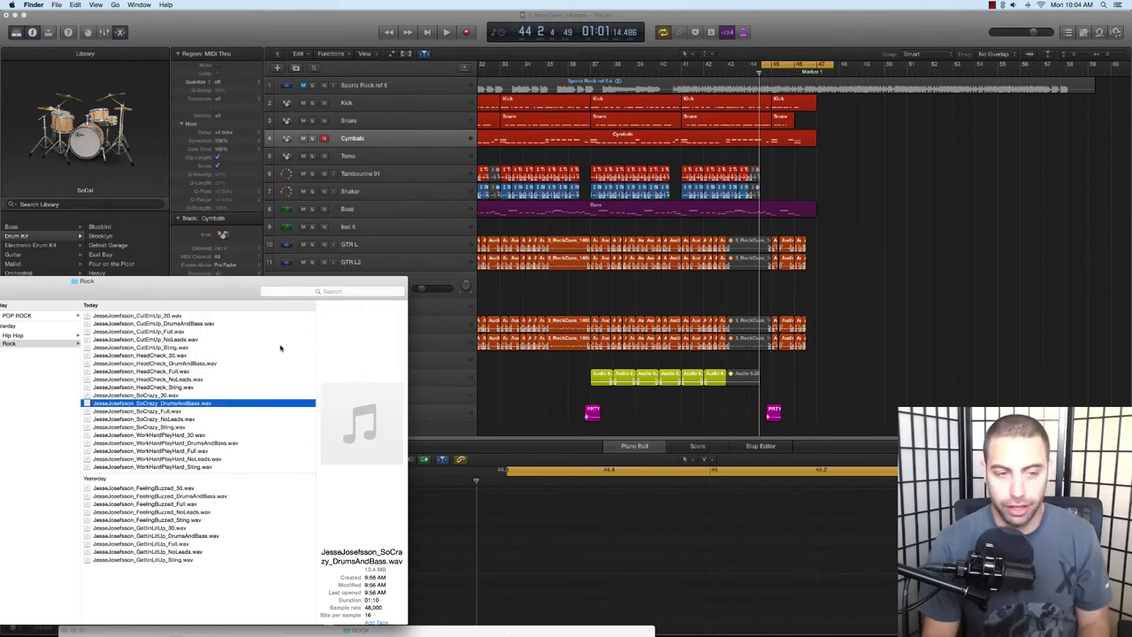
Step: Select the SoCrazy_Sting WAV file and replay its preview several times to check how it starts
click(174, 427)
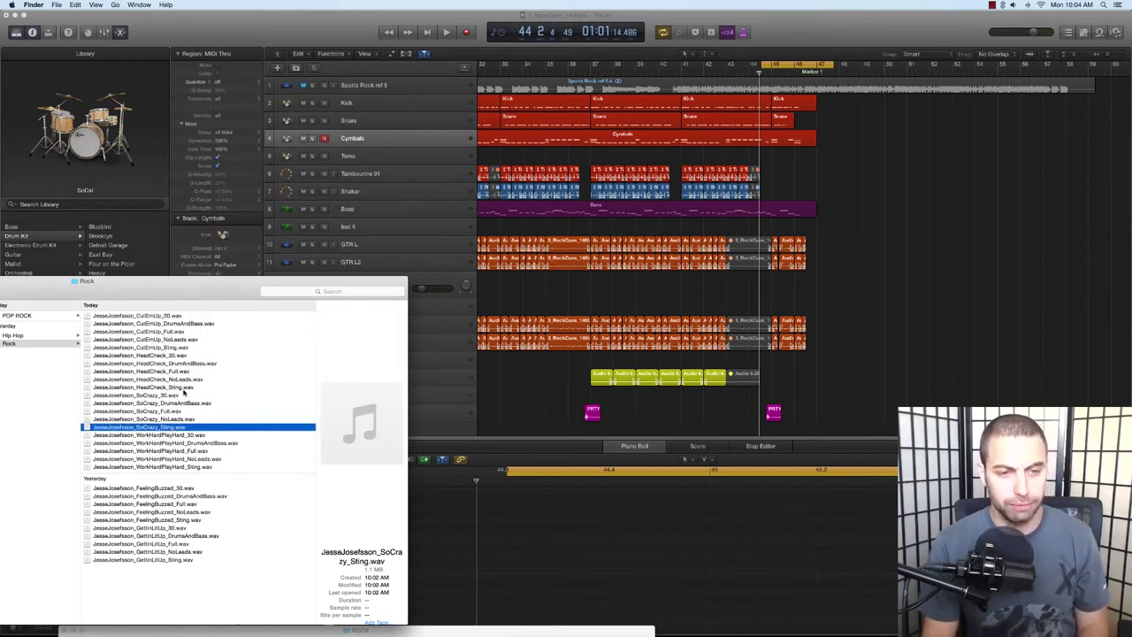
key(space)
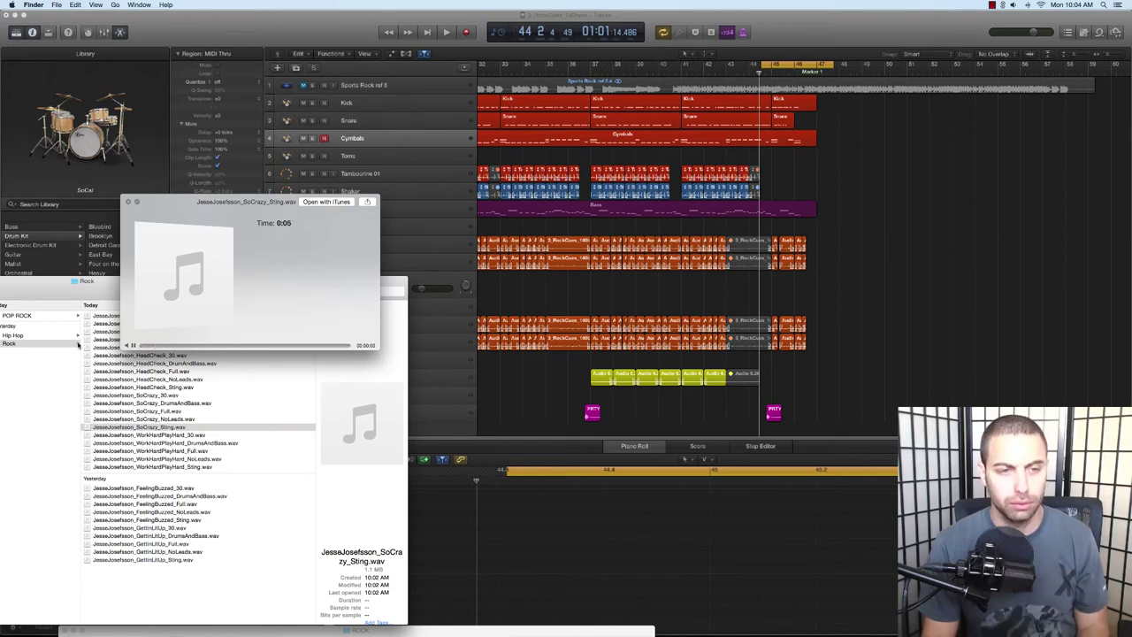
key(space)
key(space)
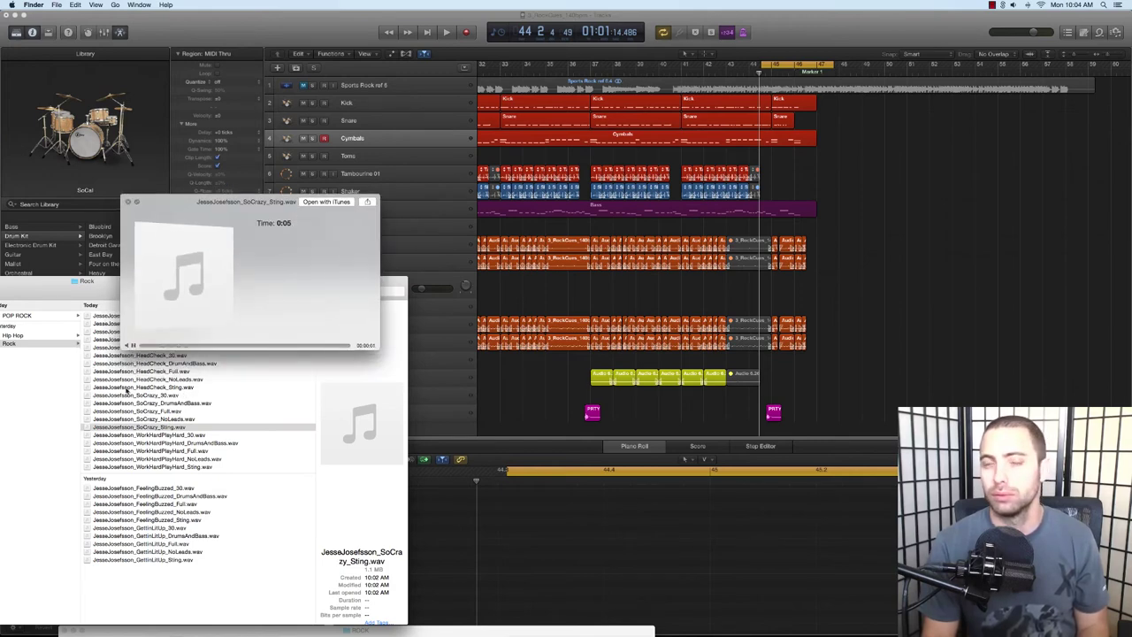
key(space)
click(160, 420)
click(157, 426)
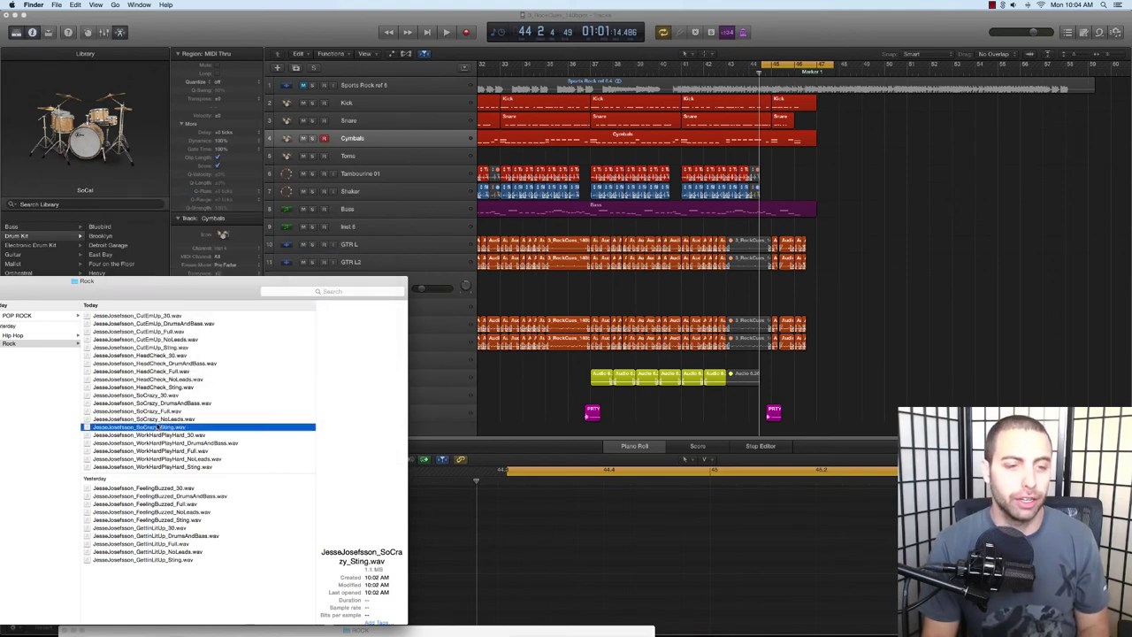
key(space)
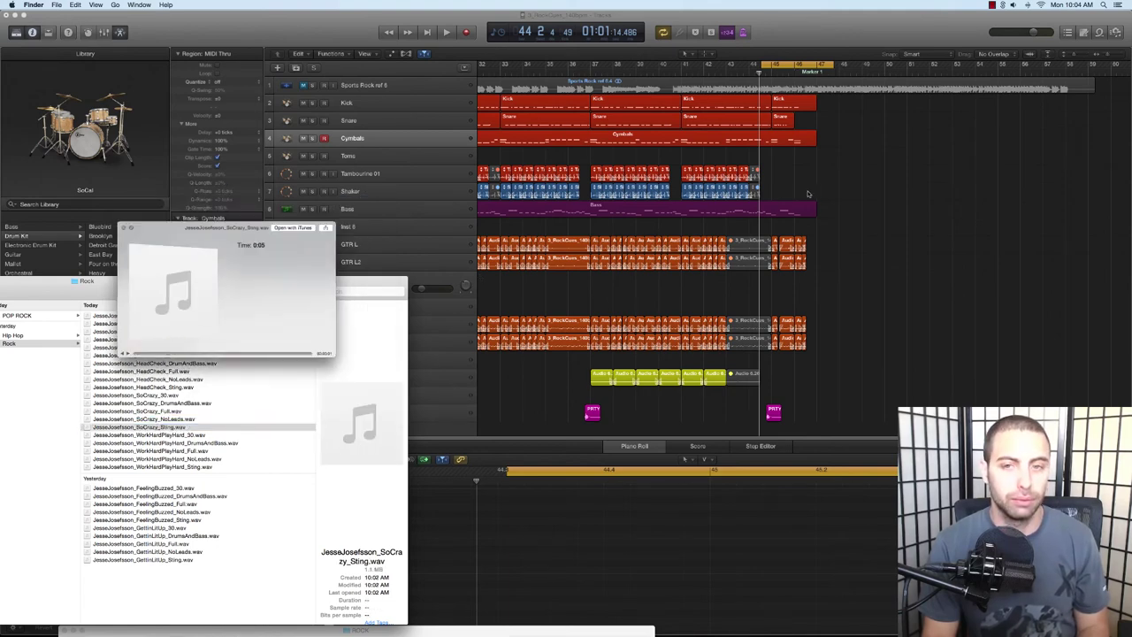
Step: Switch to Logic Pro X and play the cycled ending from its start around bar 44
click(480, 277)
key(super+Right)
key(super+Right)
key(super+Right)
key(super+Right)
key(super+Right)
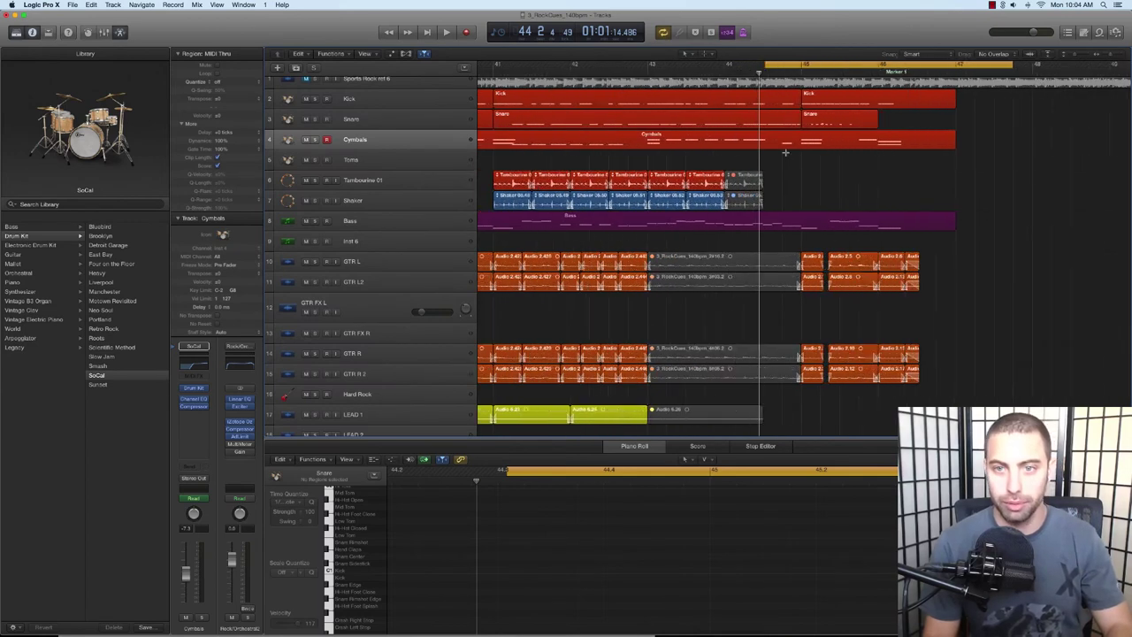
key(space)
scroll(809, 168, right, 3)
key(space)
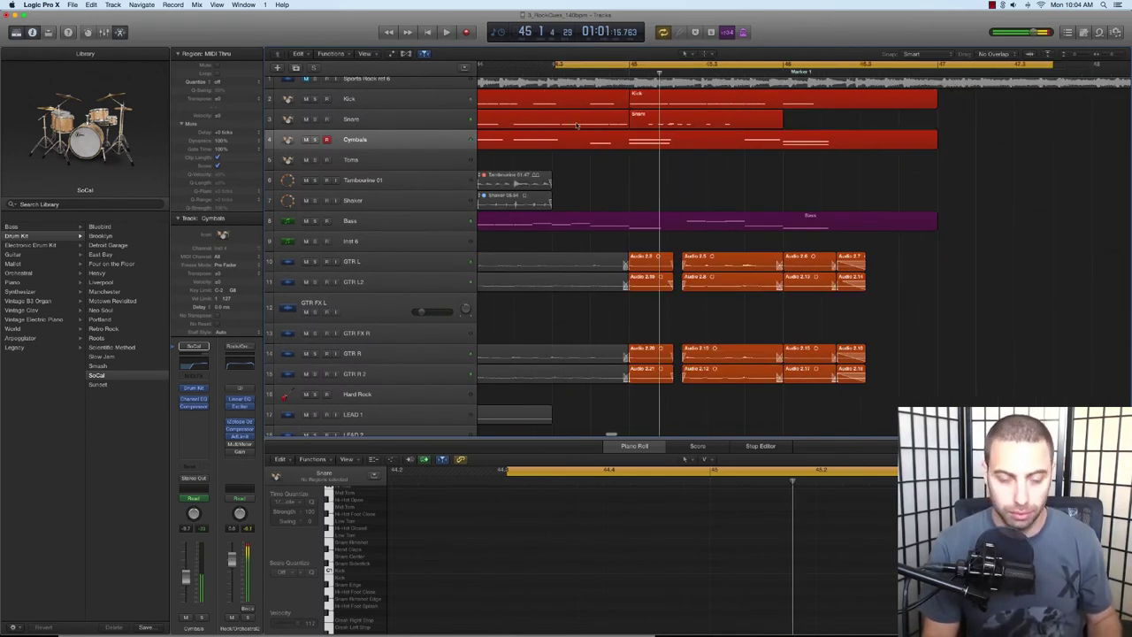
Step: Move the cycle range's start slightly earlier to 44 3 1 57 and play back the ending
key(super+Down)
key(super+Down)
key(super+Right)
key(super+Right)
key(super+Right)
scroll(553, 105, left, 1)
scroll(553, 105, left, 3)
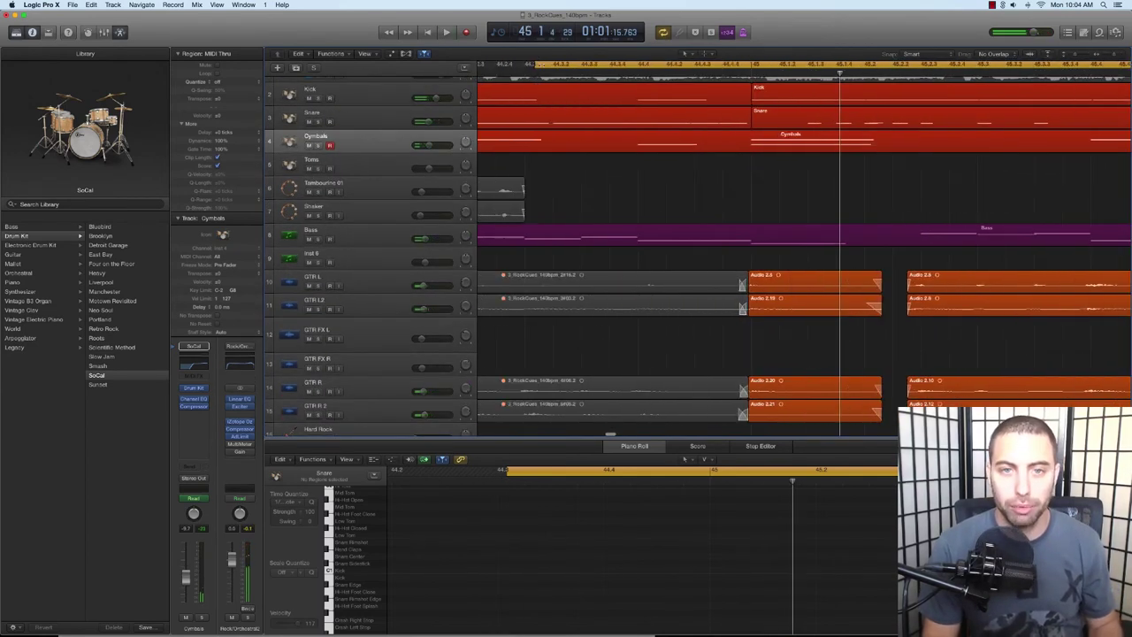
click(533, 66)
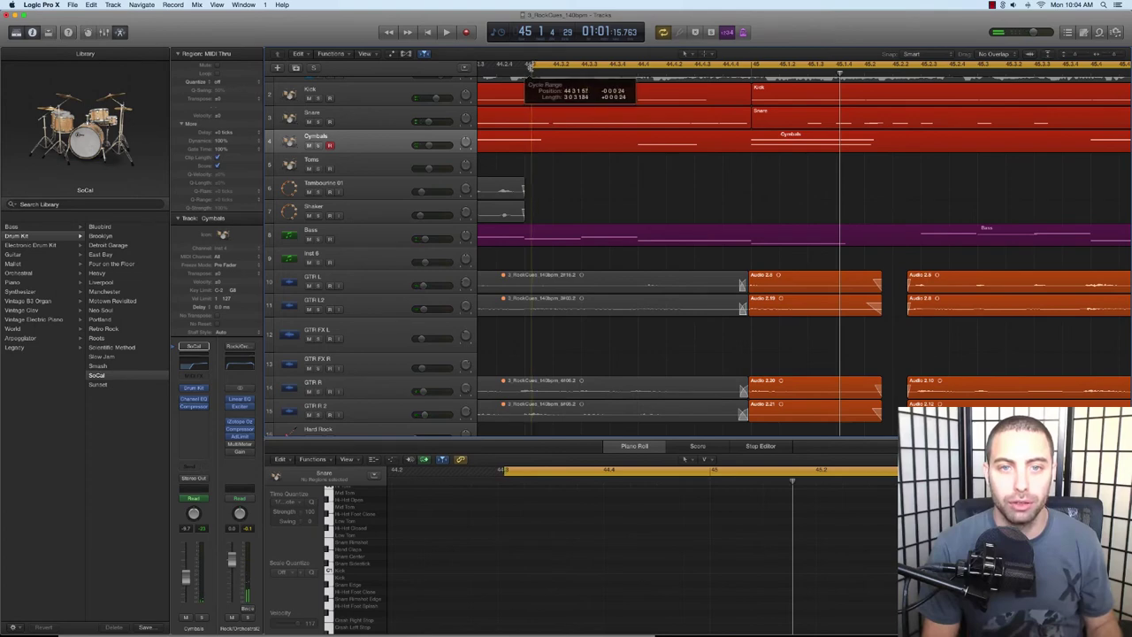
key(space)
key(space)
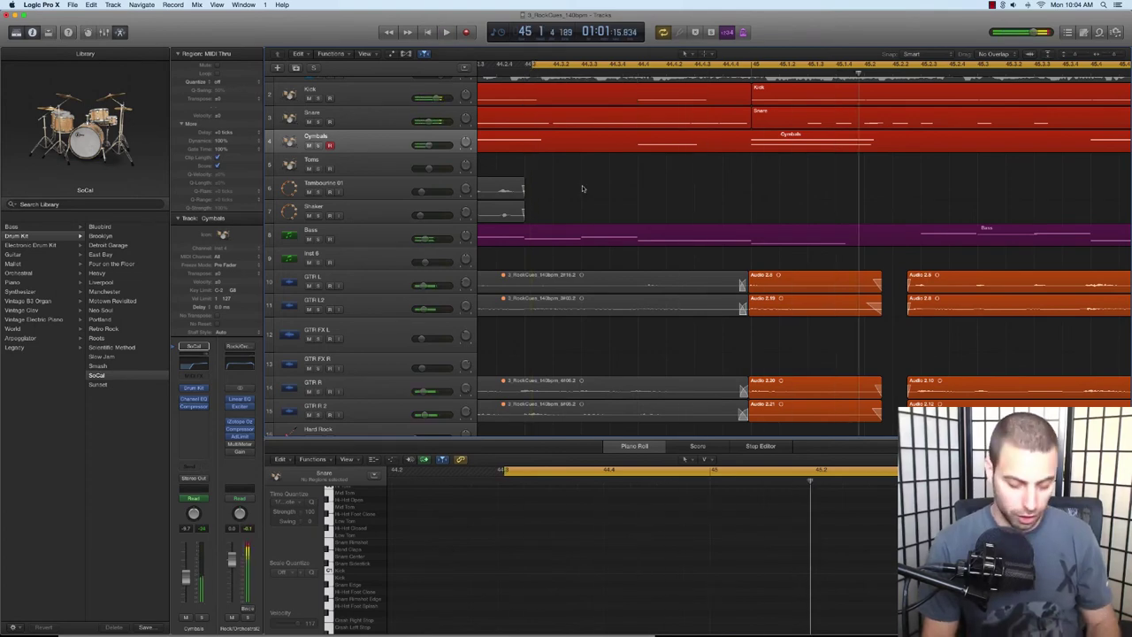
key(super+Up)
key(super+Left)
key(super+Left)
key(super+Left)
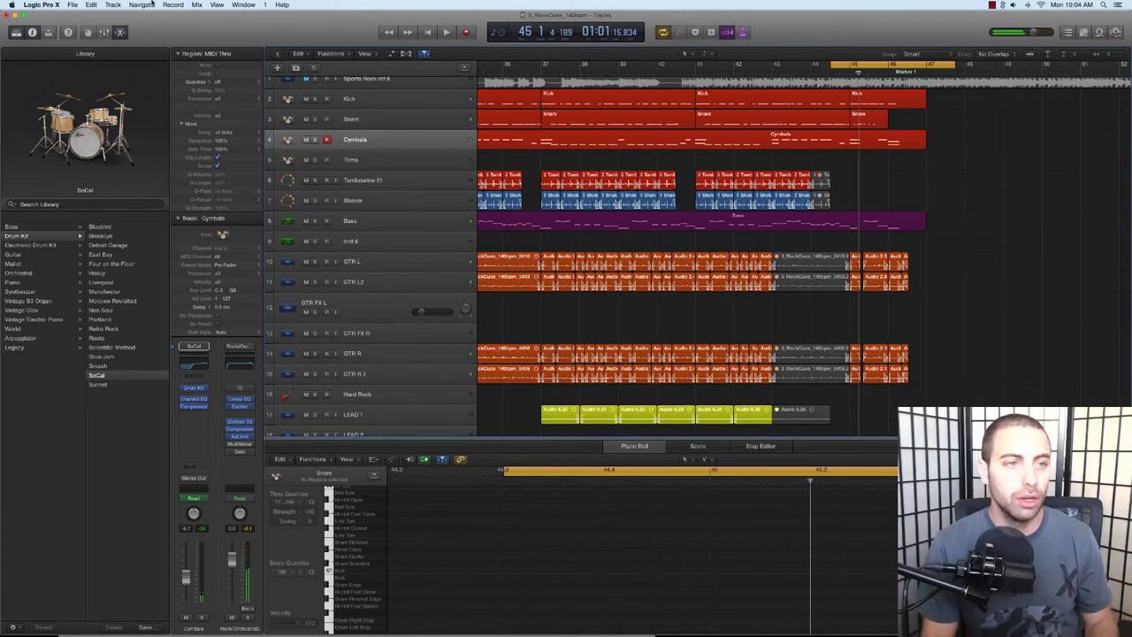
Step: Compare the SoCrazy_Sting preview in Finder with playback of the cycled ending in Logic Pro X
click(244, 619)
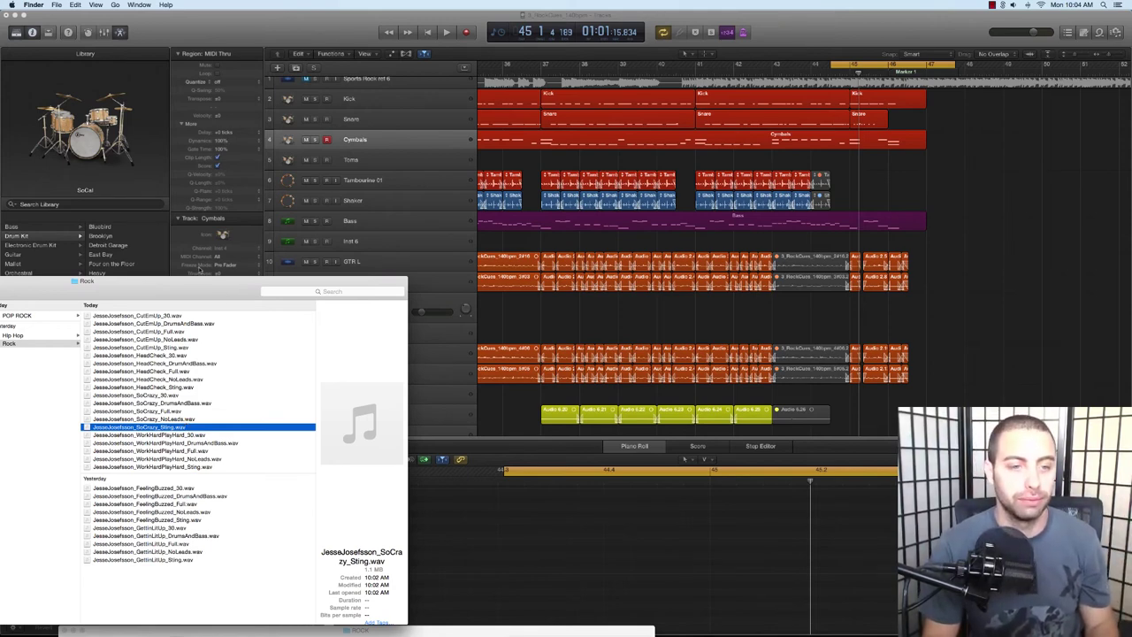
key(space)
key(space)
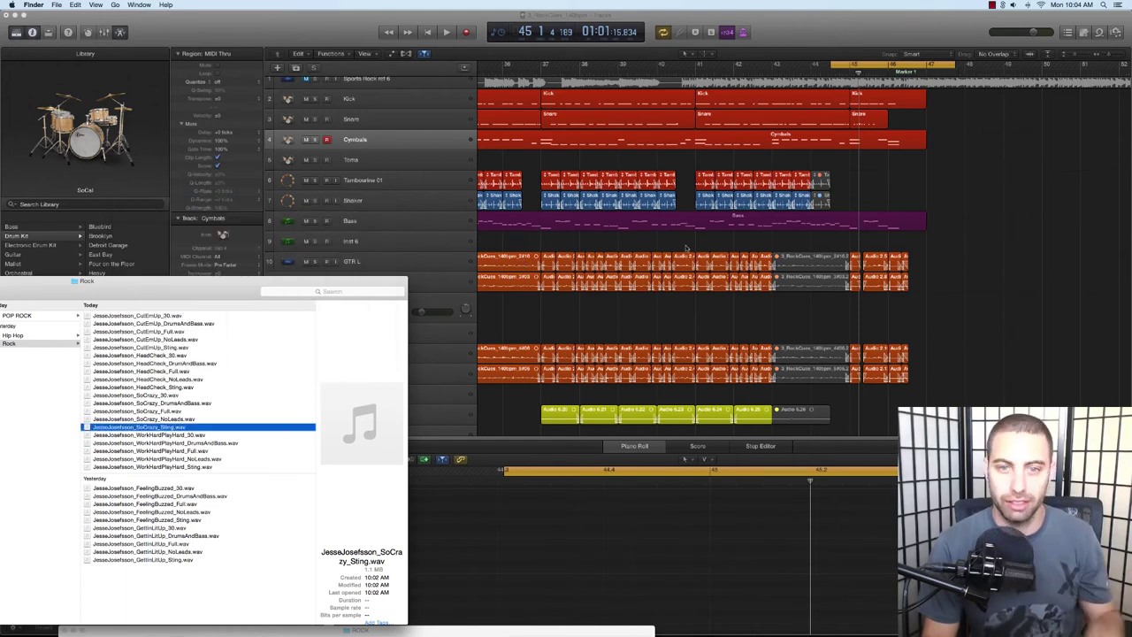
click(685, 247)
key(space)
key(space)
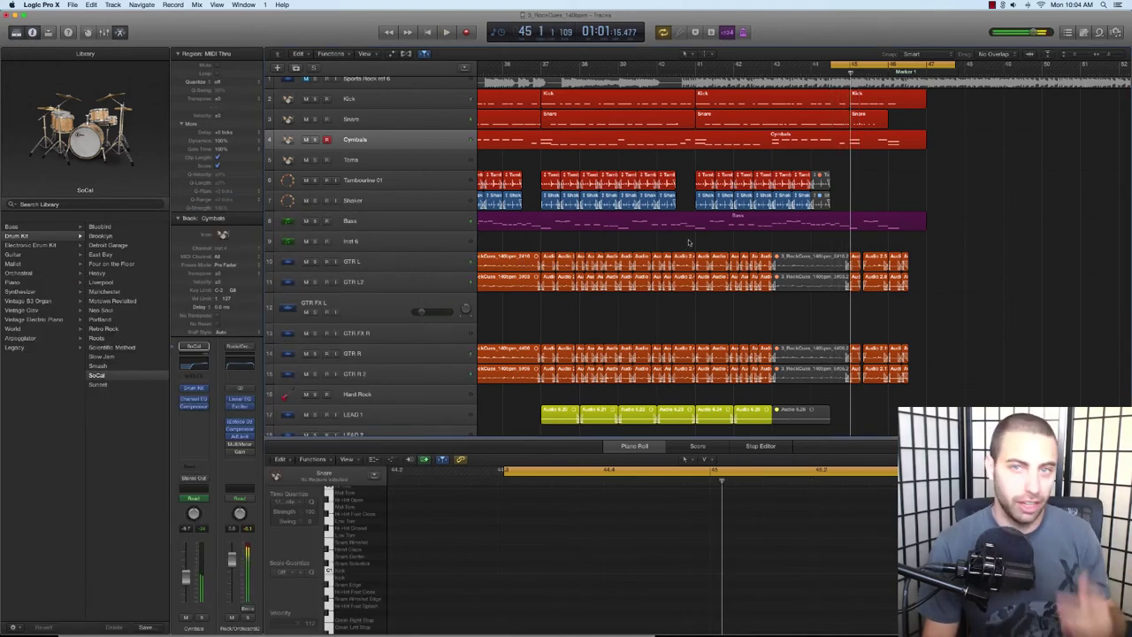
Step: Bounce the cycled ending as a 48000 Hz PCM Wave file, keeping the Sting name and replacing the existing SoCrazy_Sting WAV
click(73, 5)
mouse_move(102, 201)
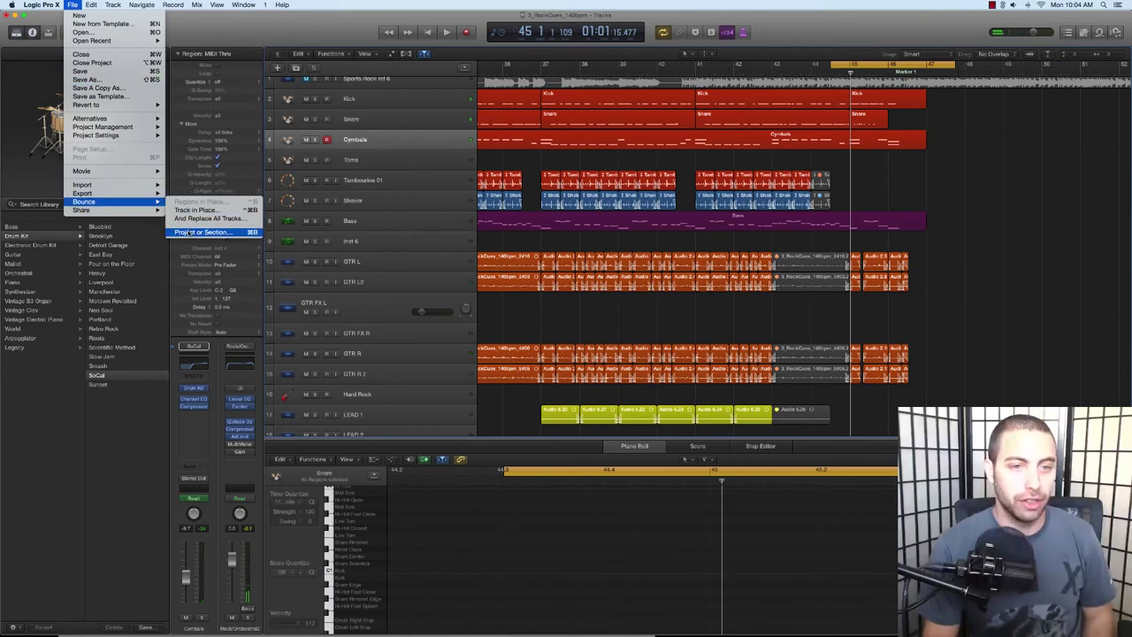
click(204, 232)
click(622, 168)
click(622, 174)
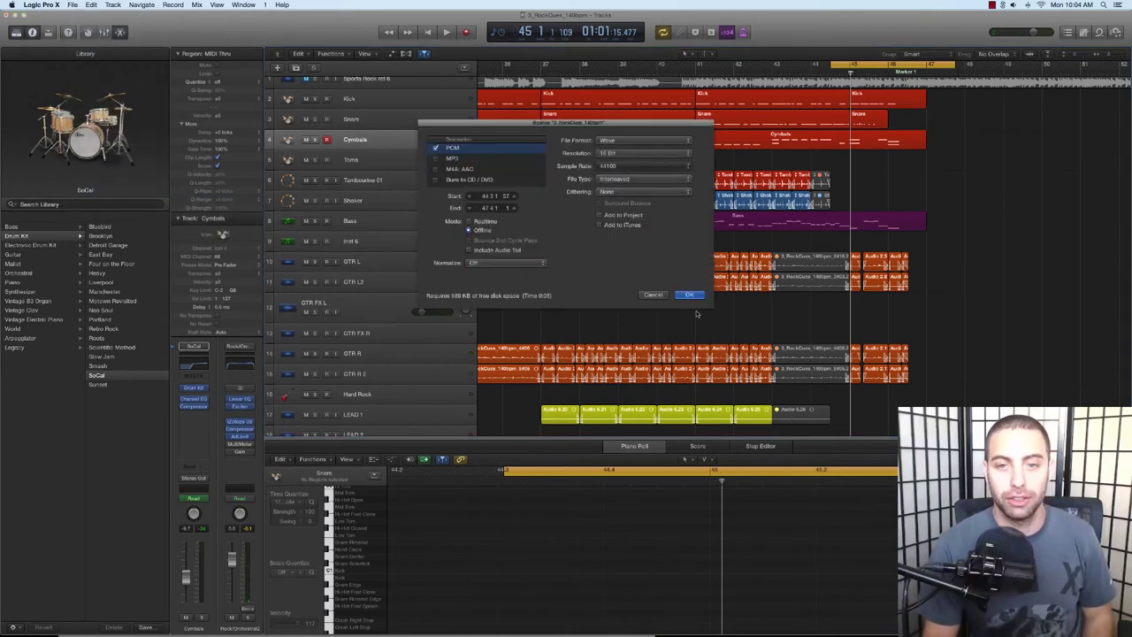
click(690, 294)
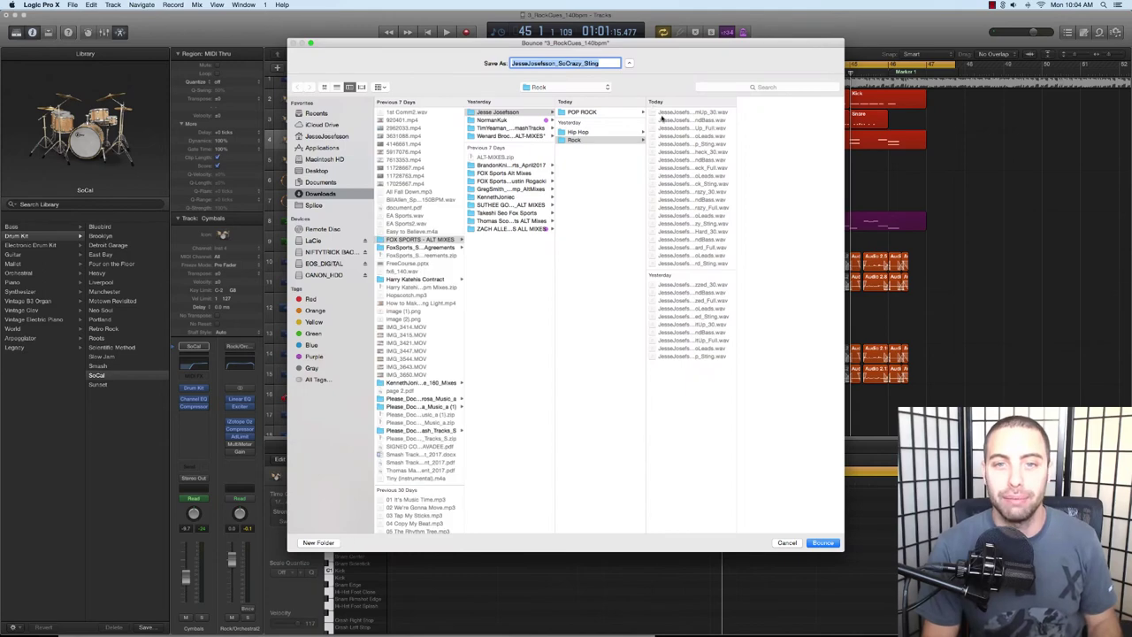
key(Return)
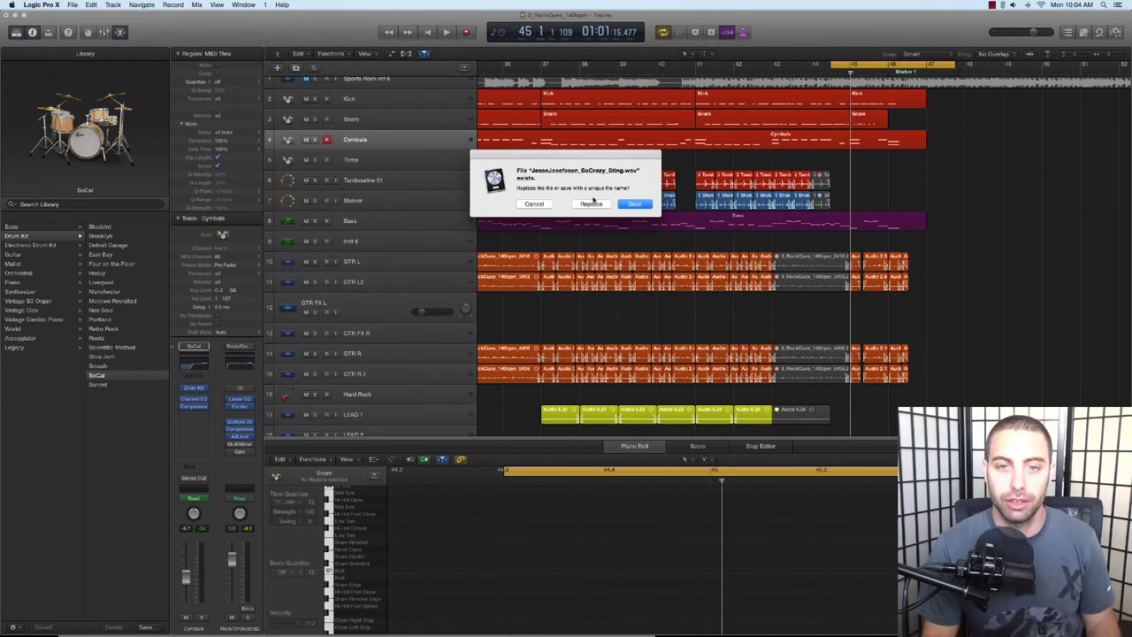
click(592, 204)
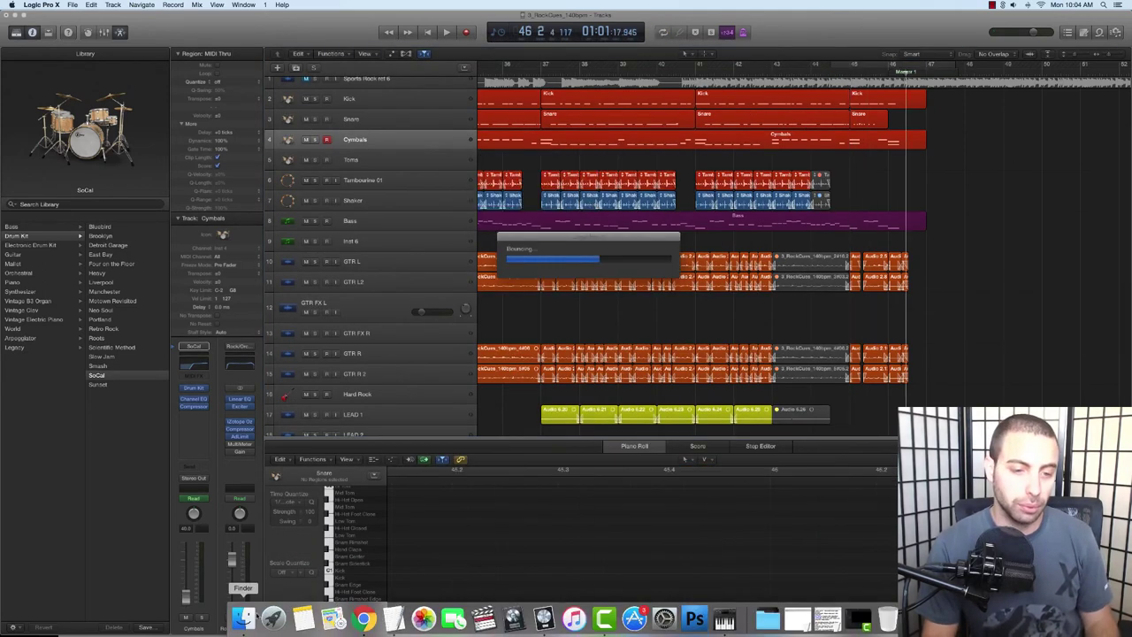
Step: Switch to Finder and preview the newly bounced SoCrazy_Sting file repeatedly to check its beginning
click(247, 620)
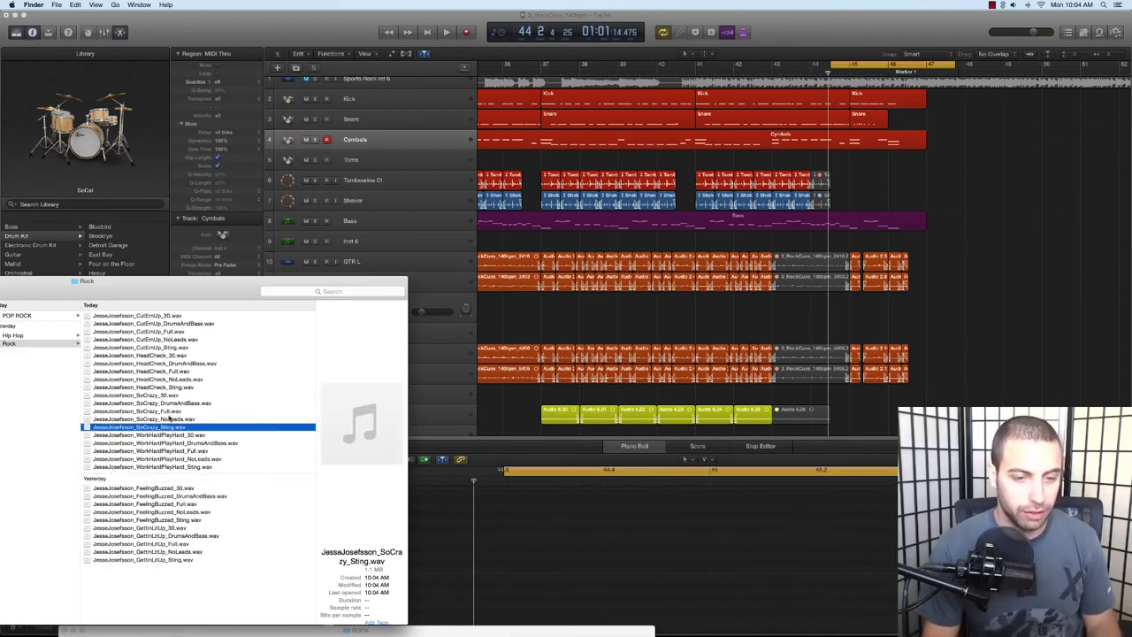
key(space)
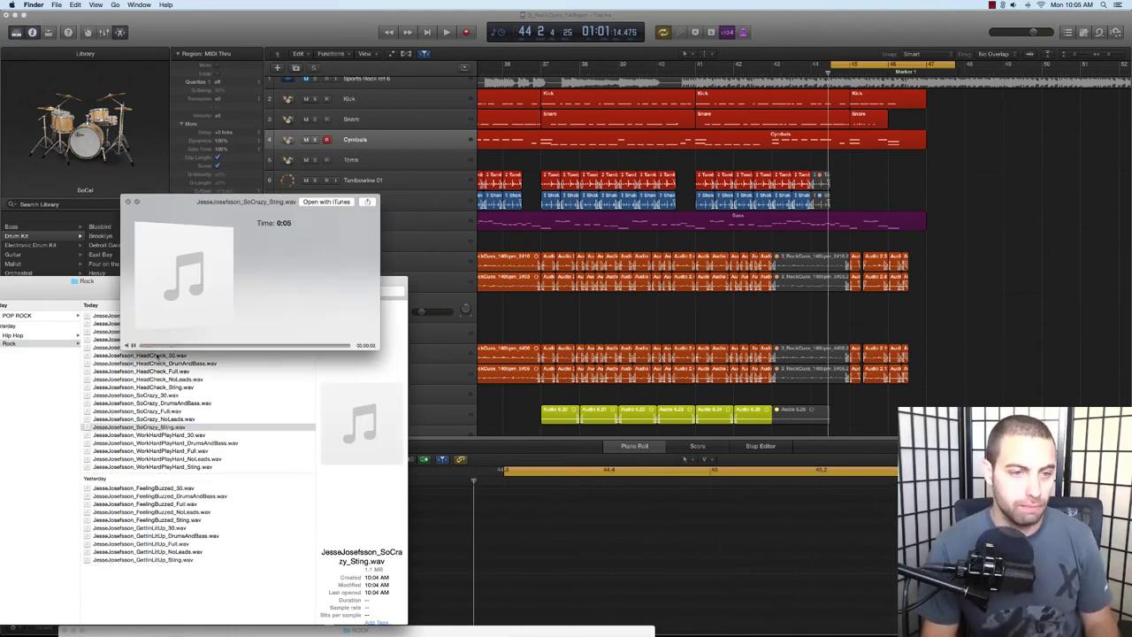
key(space)
key(space)
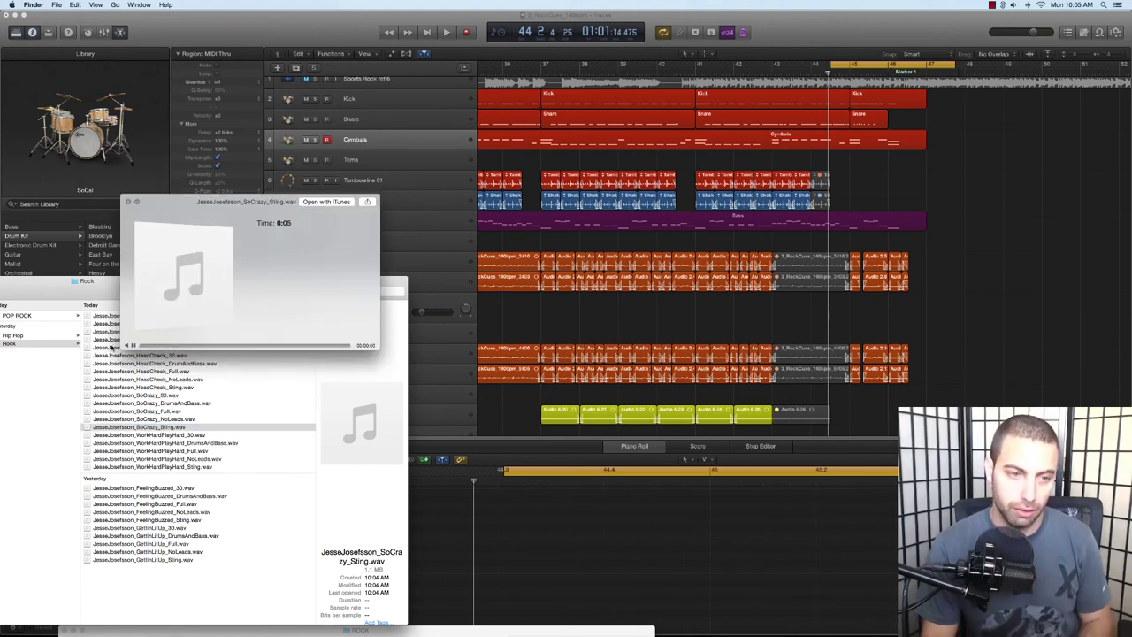
key(Up)
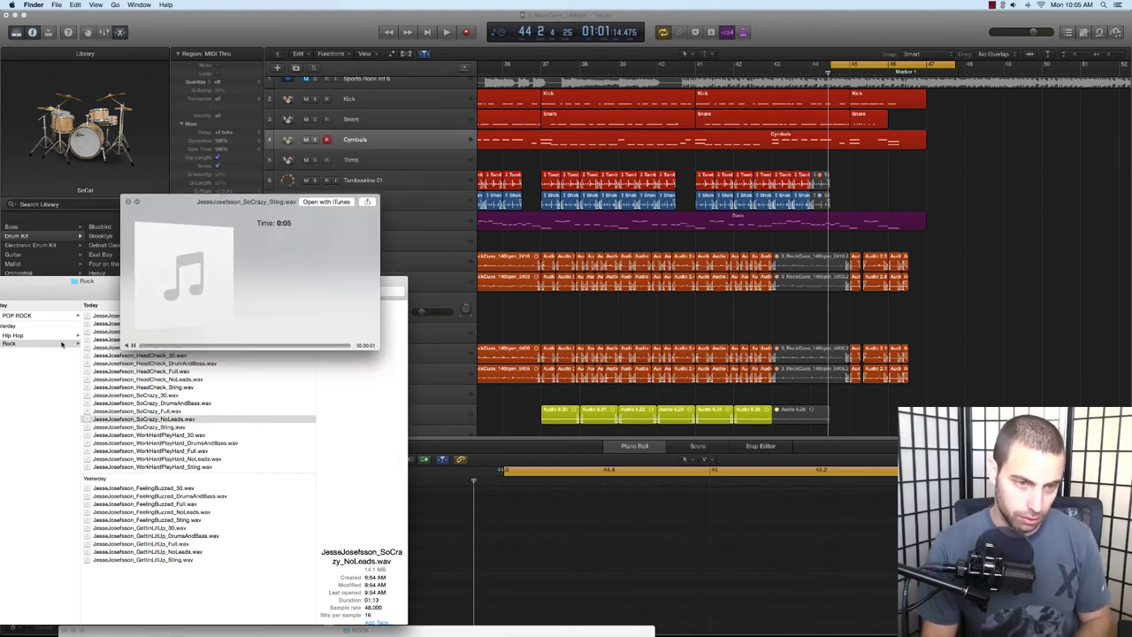
key(Down)
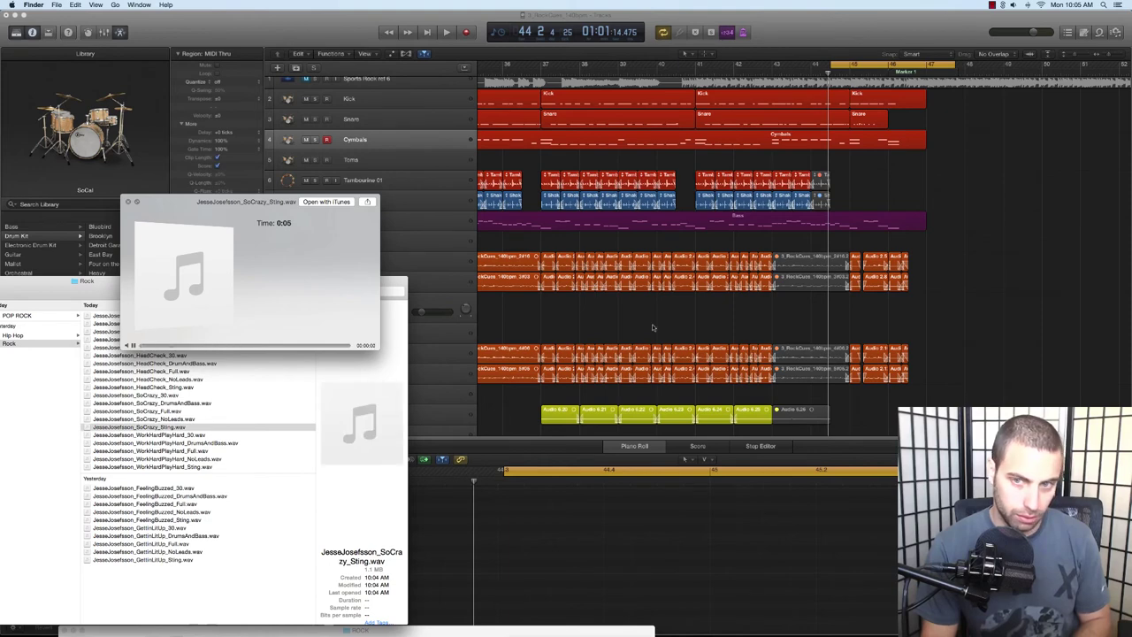
key(space)
Step: Switch to Logic Pro X, move the cycle range's start earlier to 44 3 1 1, and play back the ending
click(886, 178)
key(super+Down)
key(super+Down)
key(super+Right)
key(super+Right)
key(super+Right)
key(super+Right)
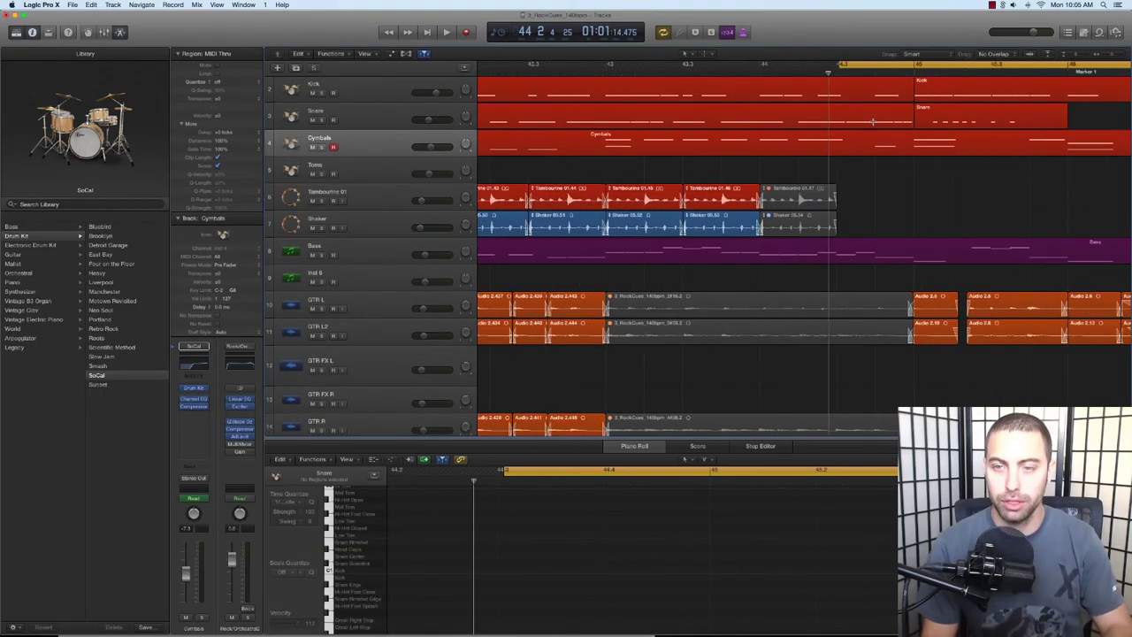
drag(844, 65, 842, 64)
key(space)
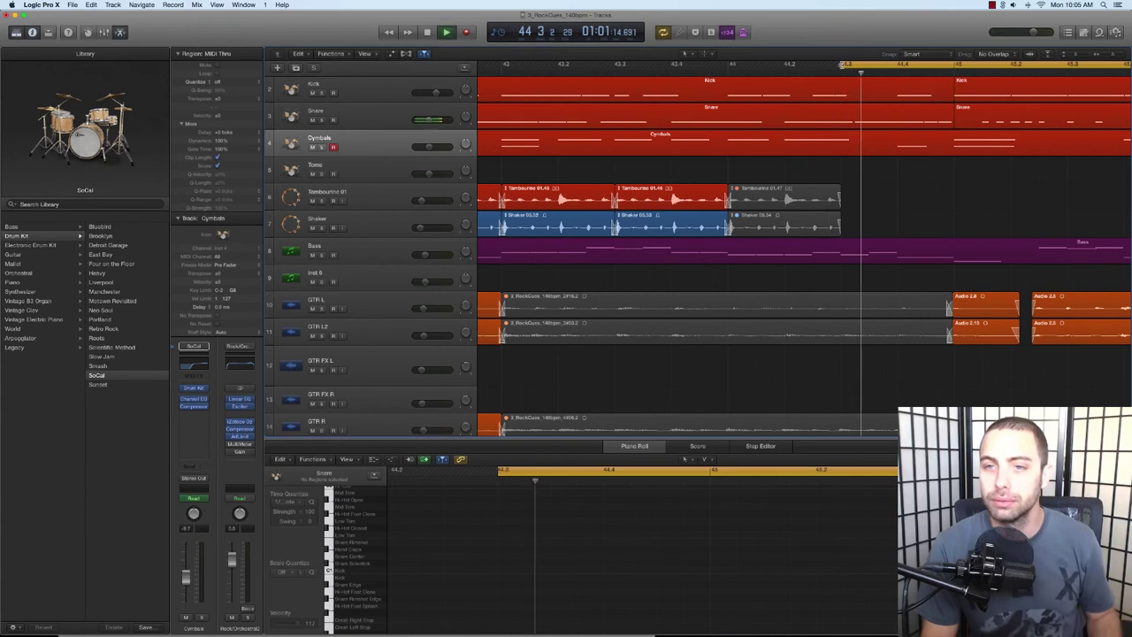
key(space)
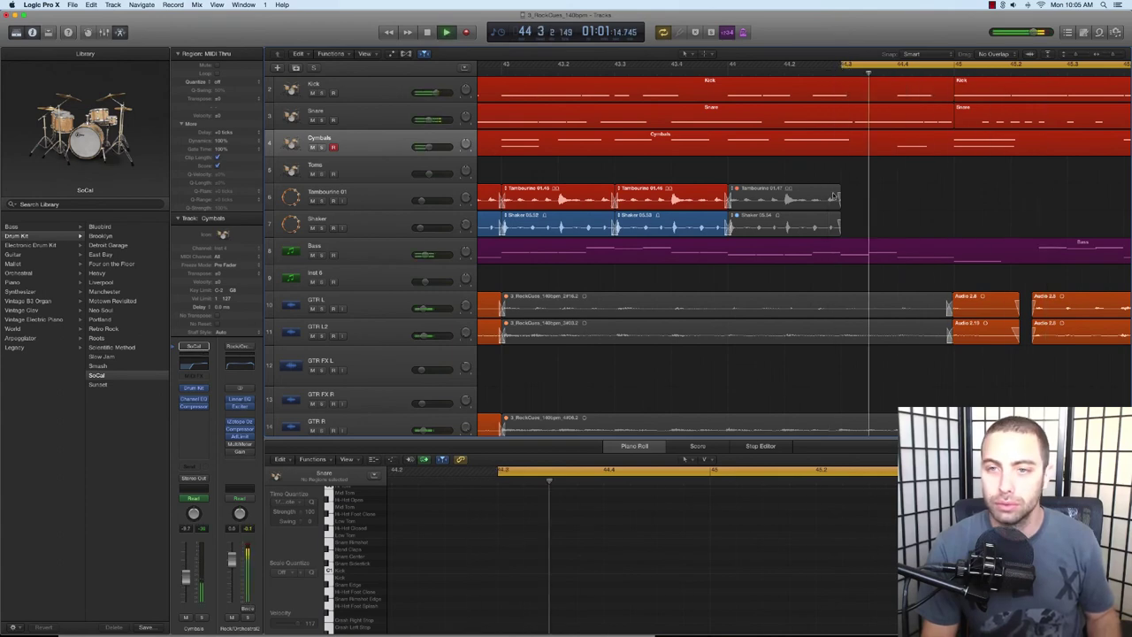
key(super+Up)
key(super+Left)
key(super+Left)
key(super+Left)
key(super+Left)
key(super+Left)
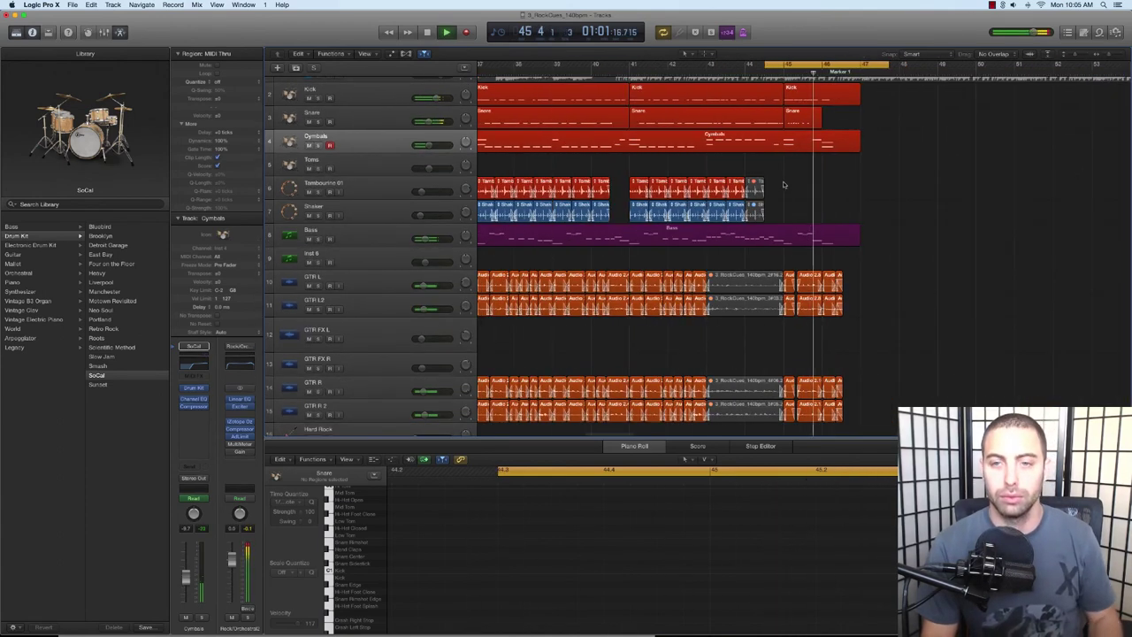
Step: Bounce the cycle range from 44 3 1 1 offline as a 48000 Hz, 16-bit PCM Wave, replacing the existing SoCrazy_Sting file in the Rock folder
click(73, 5)
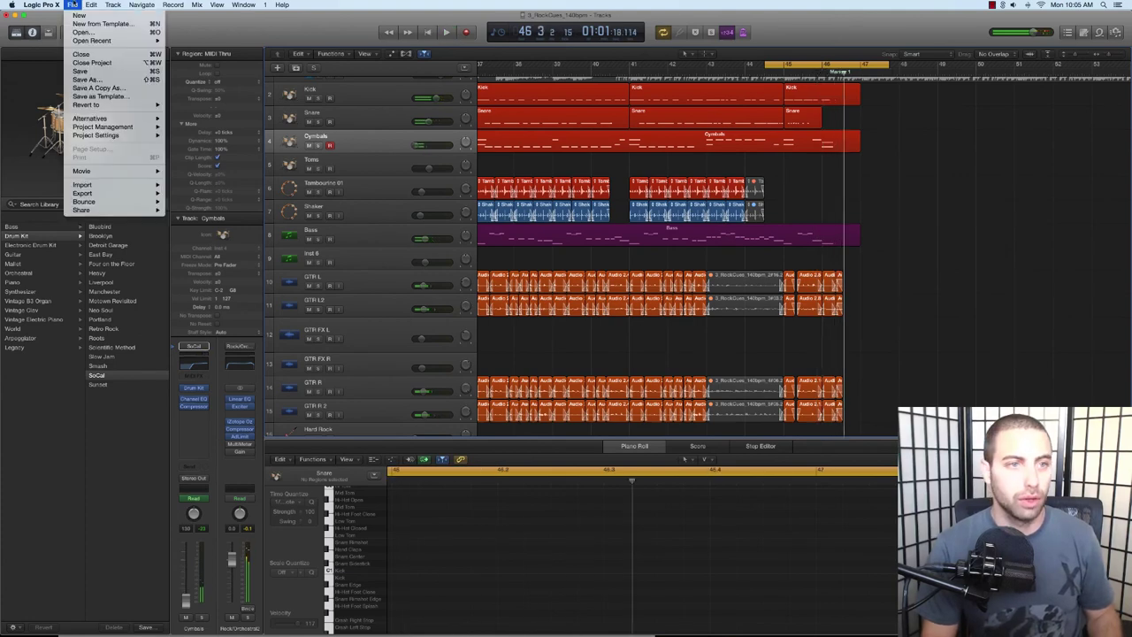
mouse_move(84, 202)
click(202, 232)
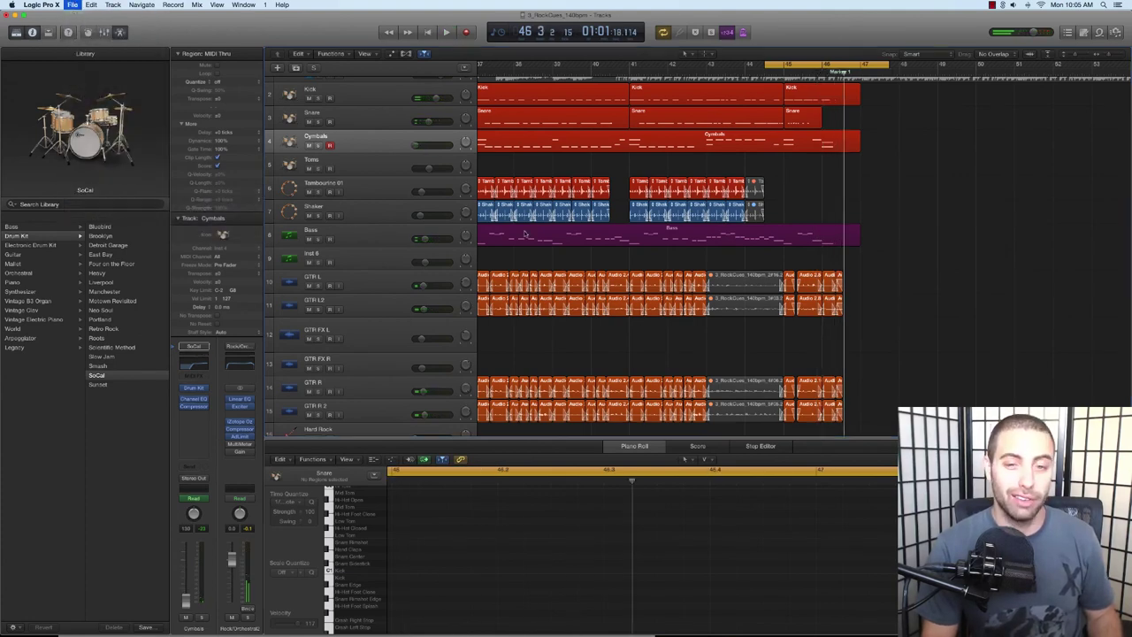
click(615, 167)
click(617, 174)
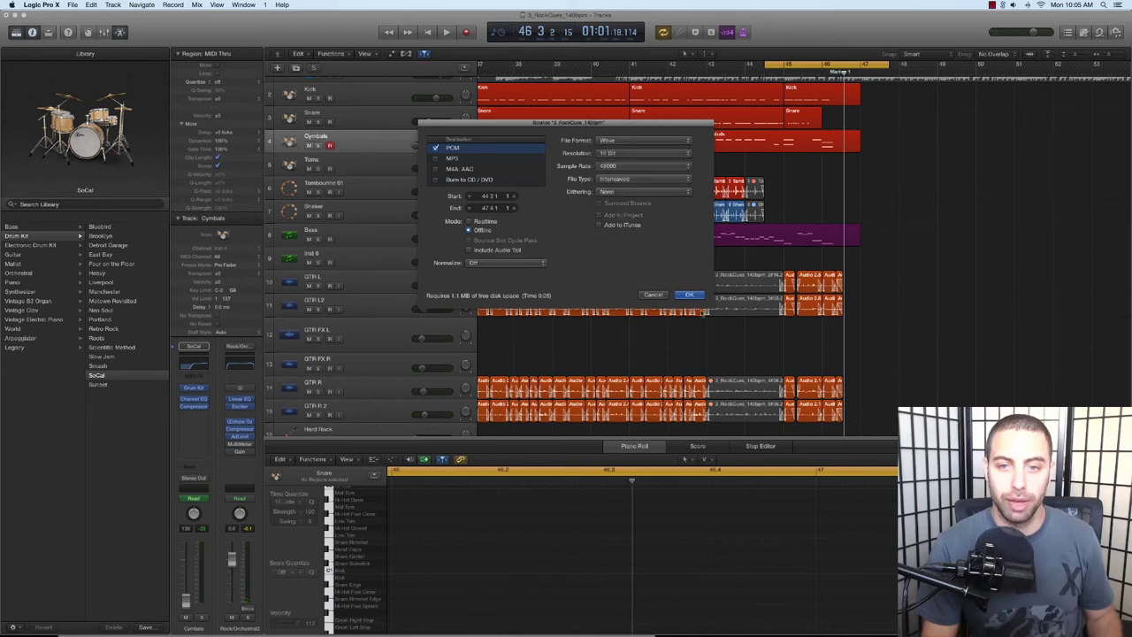
click(692, 295)
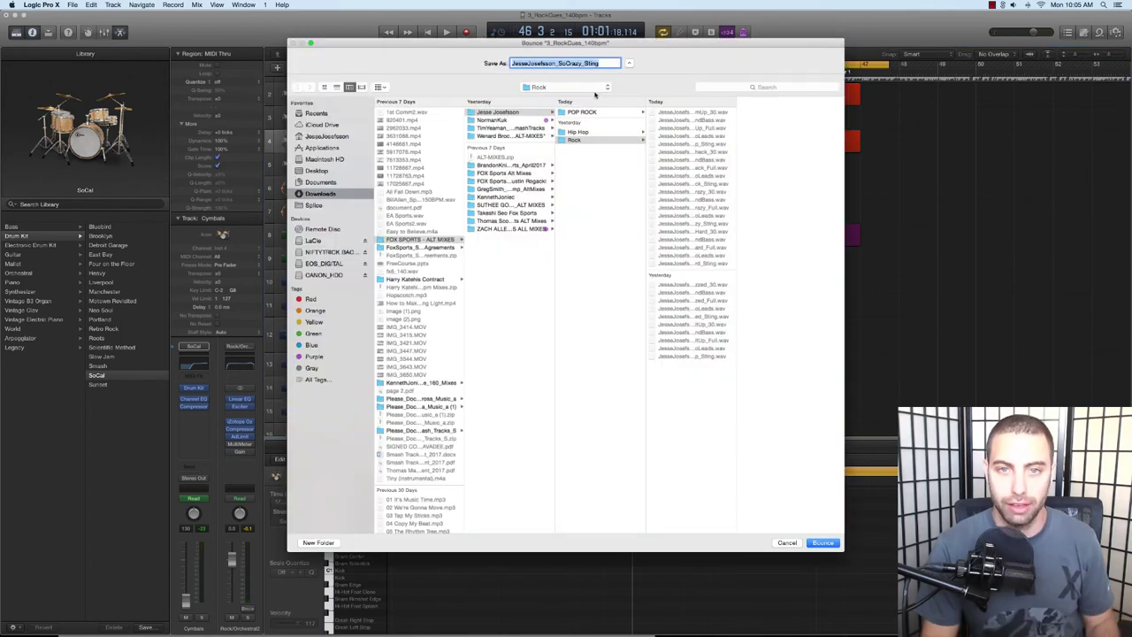
click(823, 543)
click(598, 207)
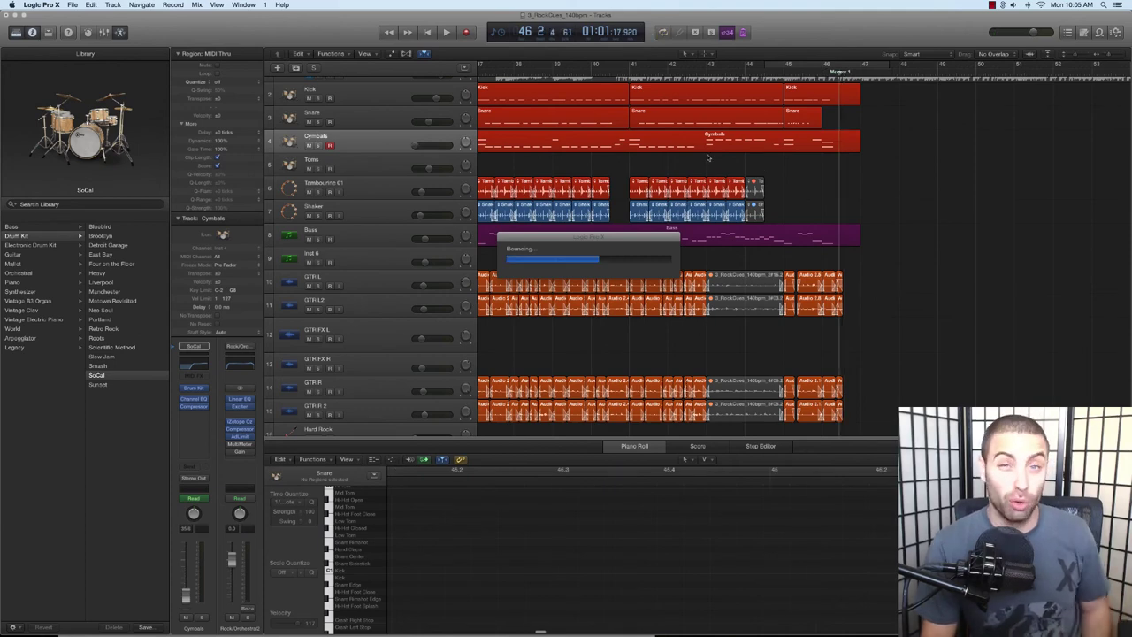
Step: Switch to Finder and preview the replaced SoCrazy_Sting WAV to hear whether its start is clean
mouse_move(272, 630)
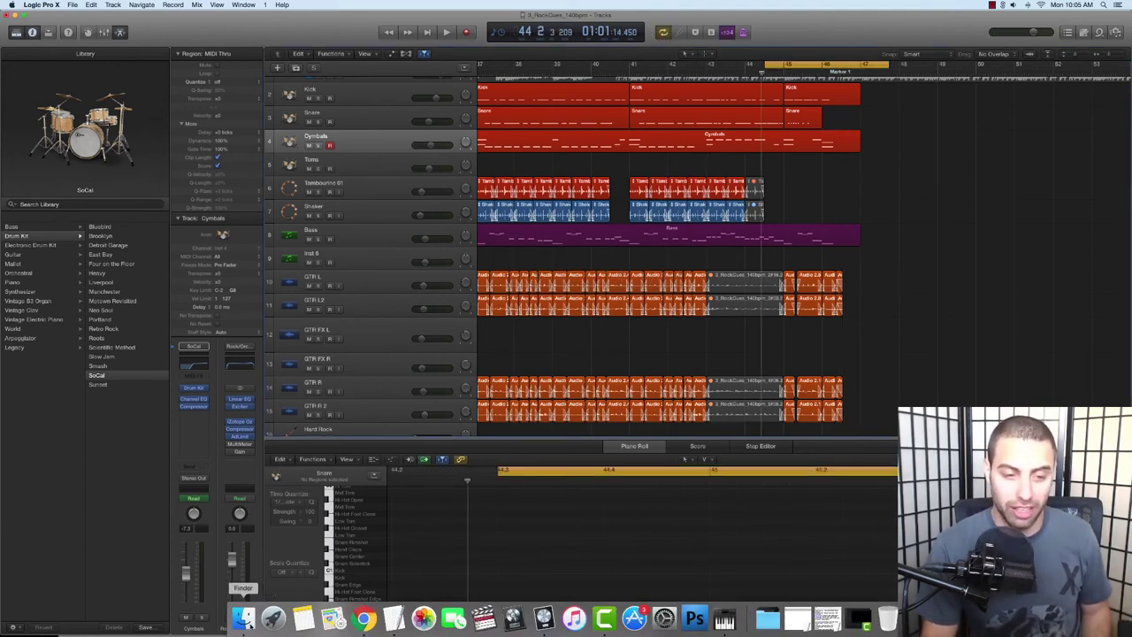
click(244, 617)
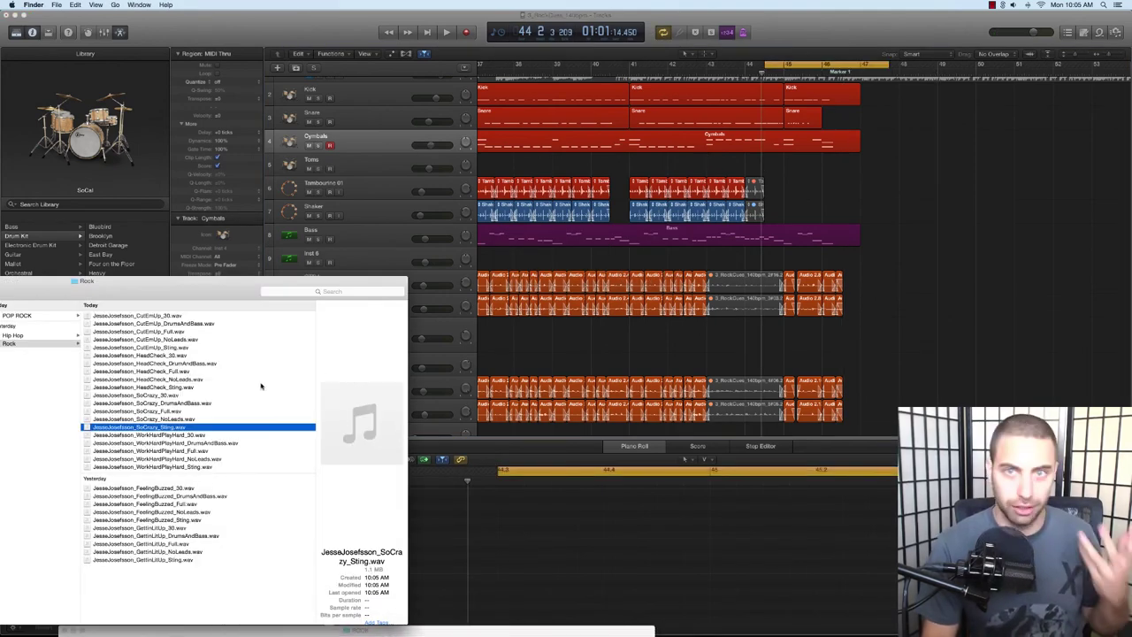
drag(229, 295, 211, 280)
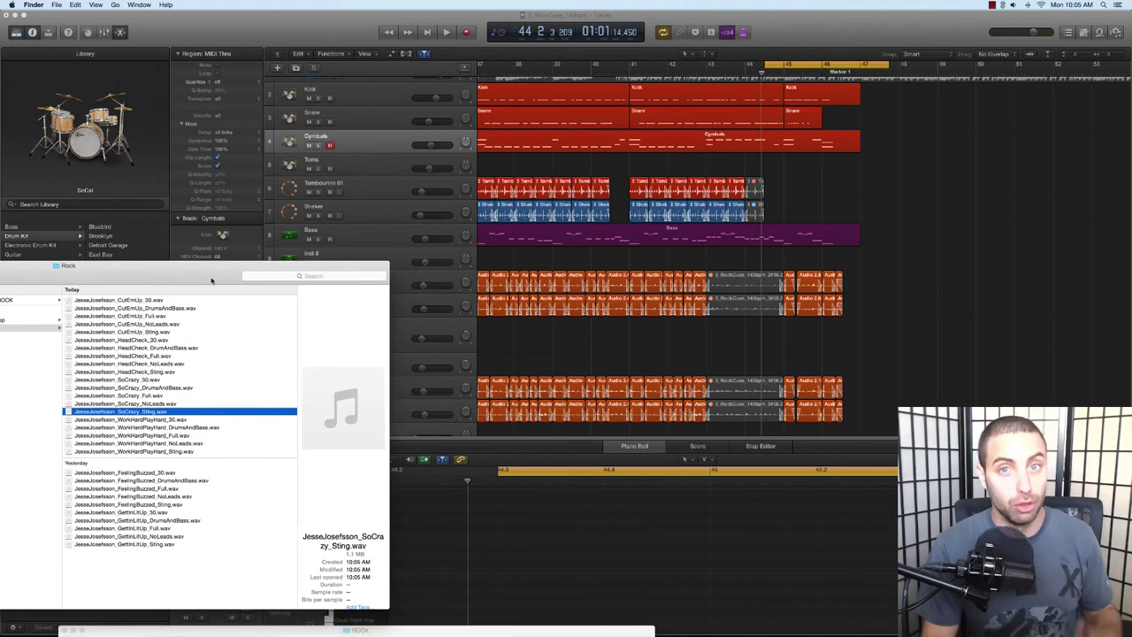
click(152, 427)
click(146, 413)
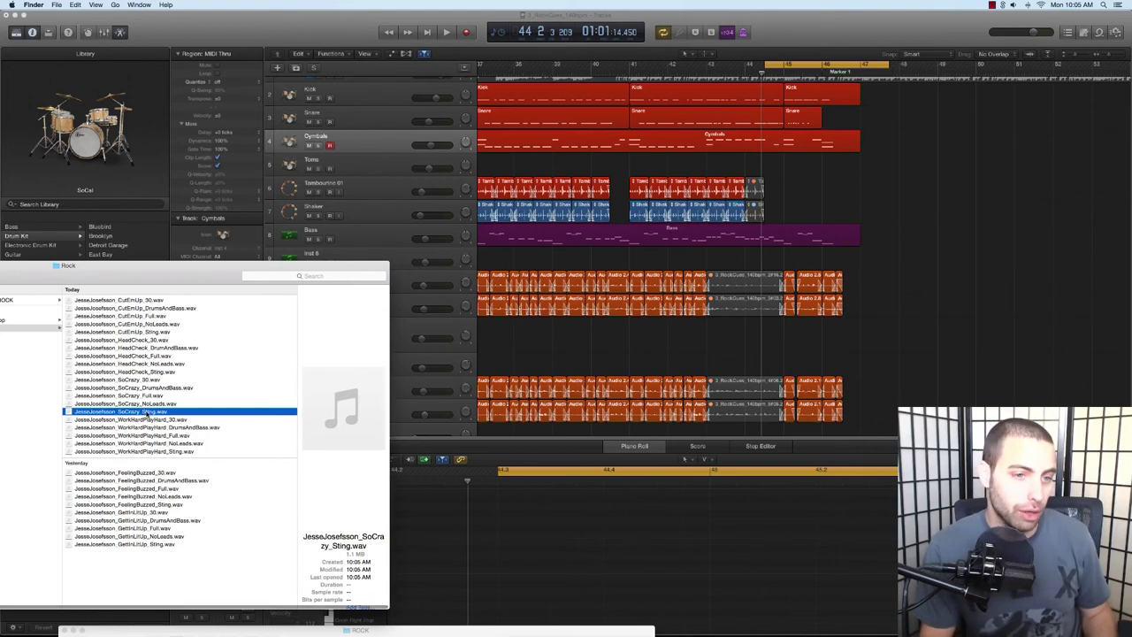
key(space)
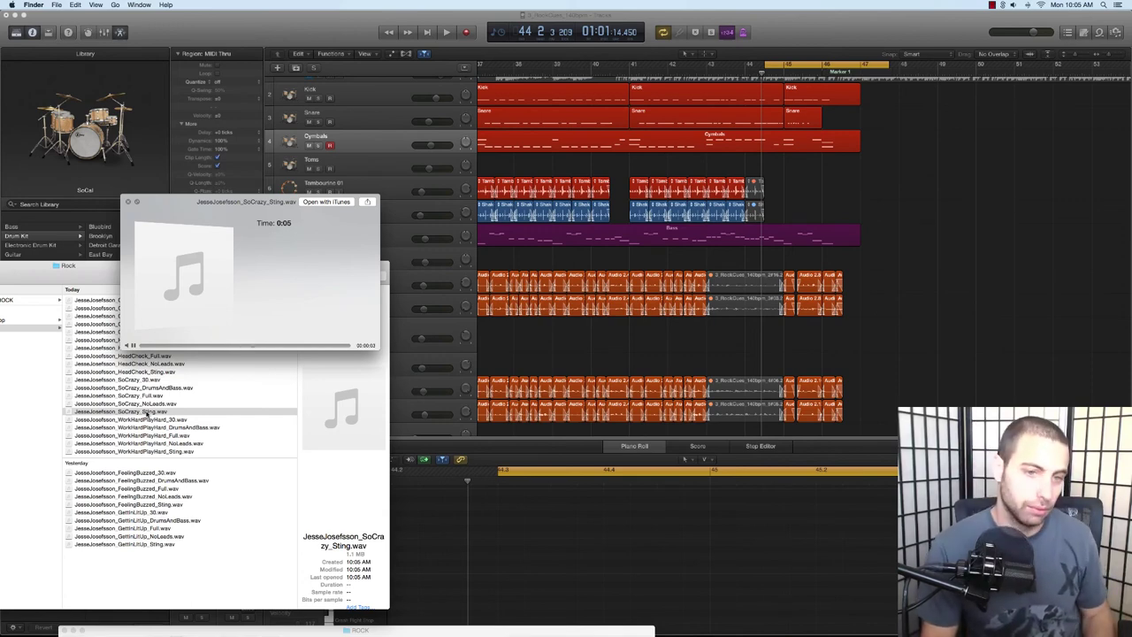
key(space)
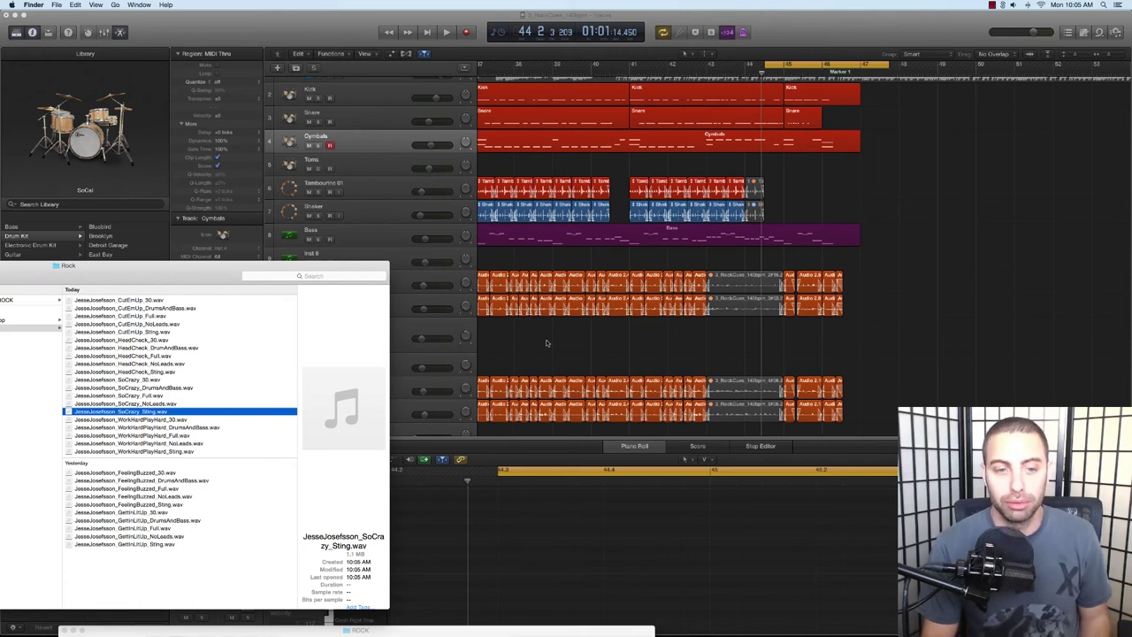
Step: Check the sample rate and bit depth of the SoCrazy and HeadCheck WAVs, starting from SoCrazy_NoLeads and going up the list
click(166, 405)
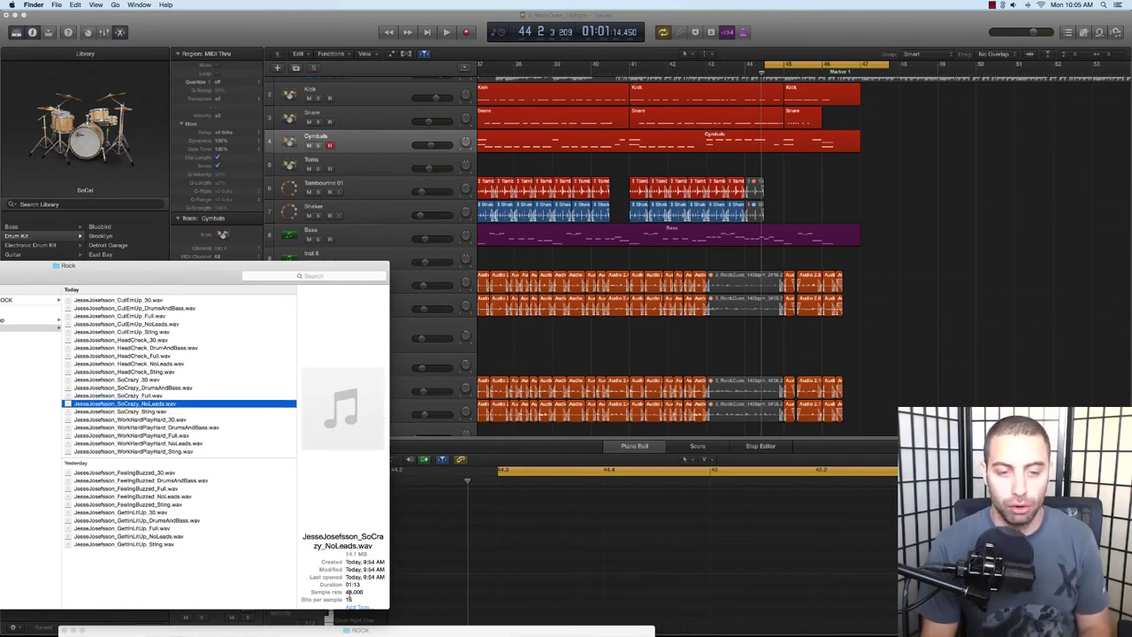
key(Up)
key(Up)
key(Up)
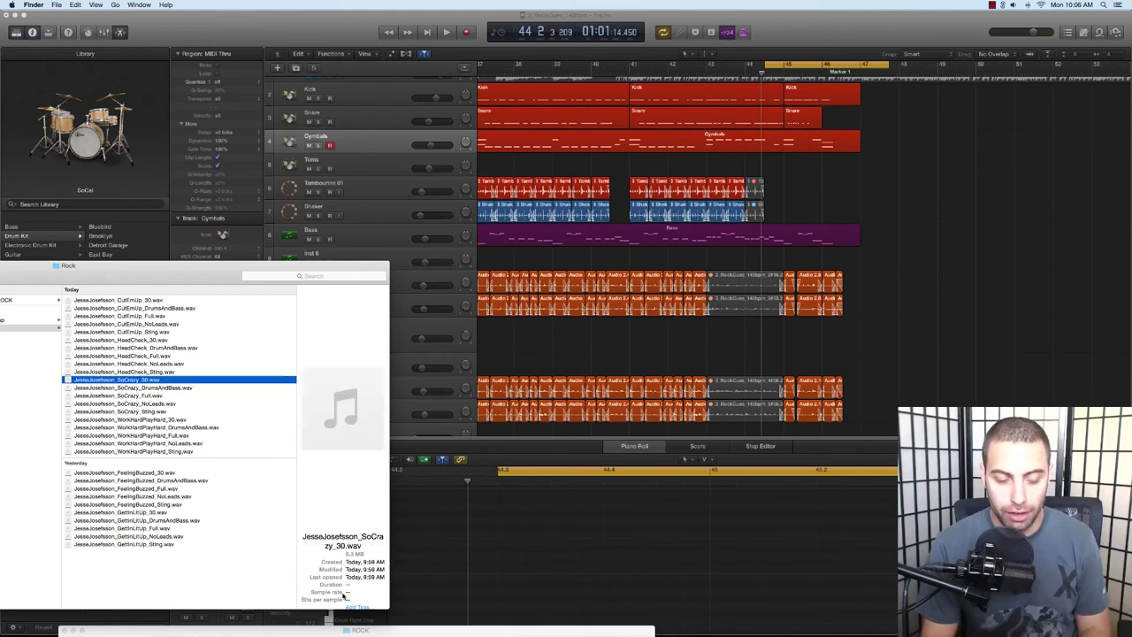
key(Up)
key(Up)
key(Up)
key(Up)
key(Up)
key(Up)
key(Up)
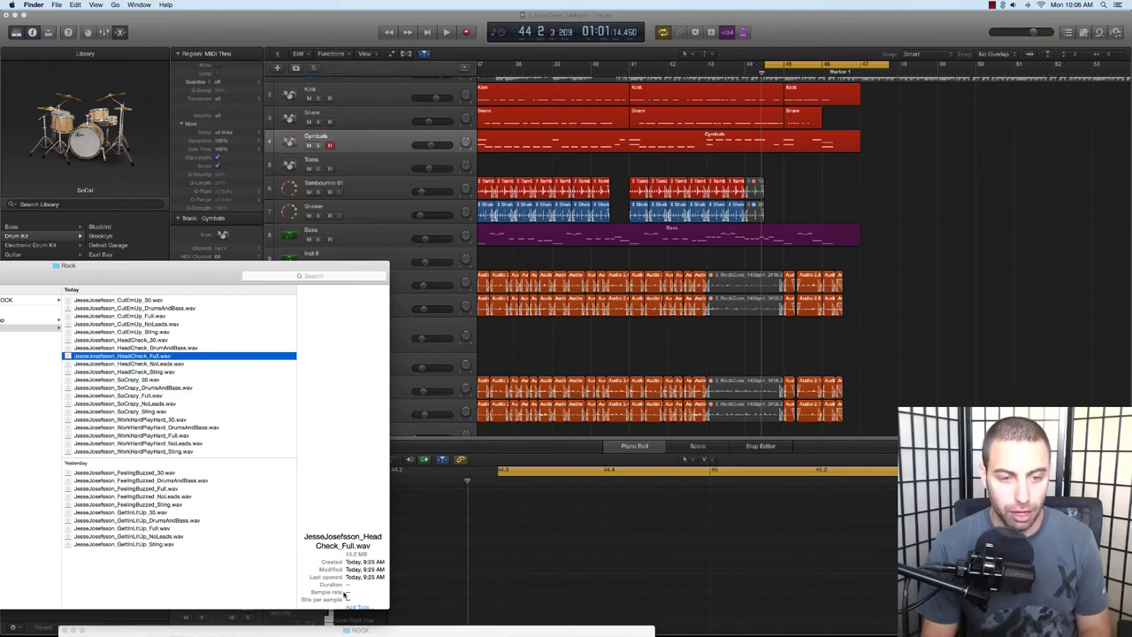
Step: Check the file details of the WAVs from WorkHardPlayHard_NoLeads down through the FeelingBuzzed files to GettinLitUp_30
click(166, 443)
key(Down)
key(Down)
key(Down)
key(Down)
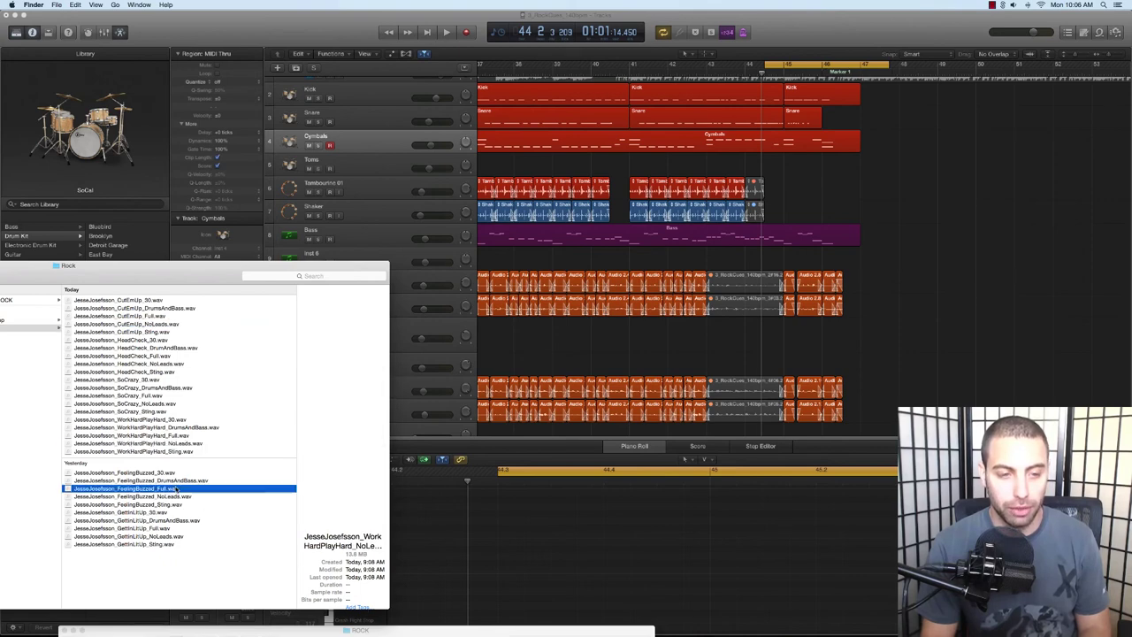
key(Down)
key(Down)
key(Down)
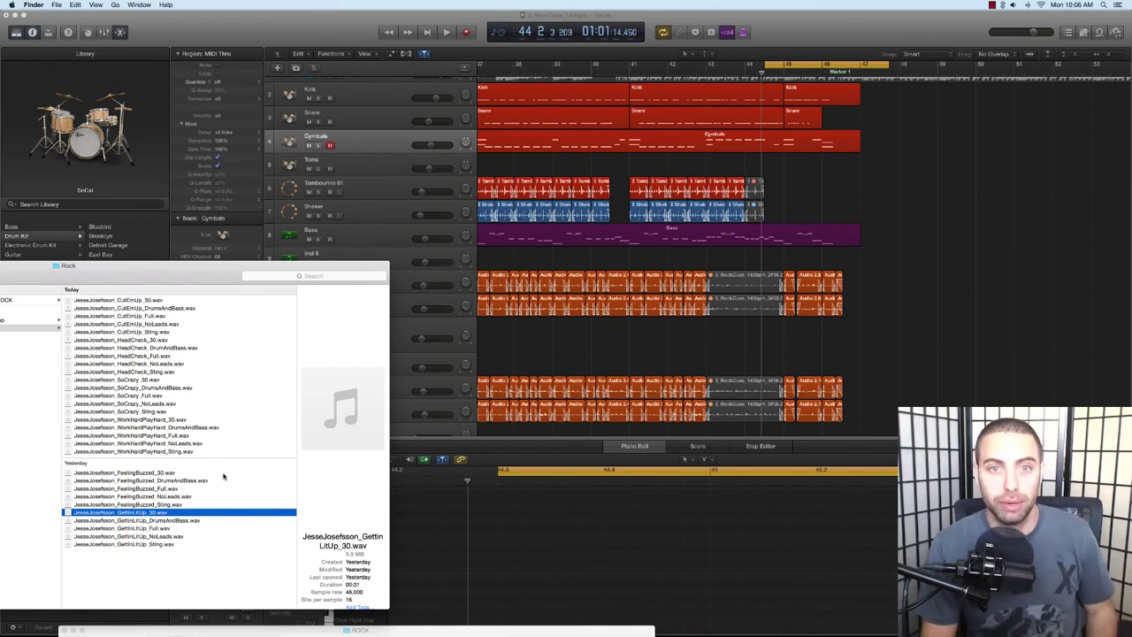
Step: Switch back to Logic Pro X and survey the whole SoCrazy arrangement together with the cue that follows it on the timeline
click(532, 334)
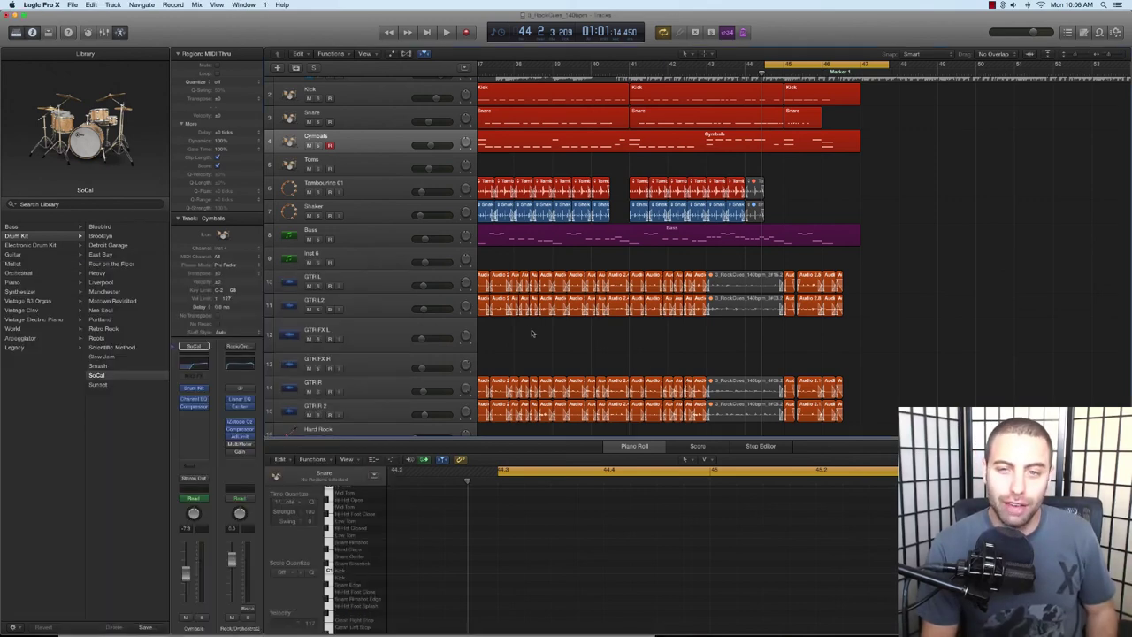
key(super+Left)
key(super+Left)
key(super+Left)
key(super+Left)
key(super+Left)
key(super+Left)
key(super+Up)
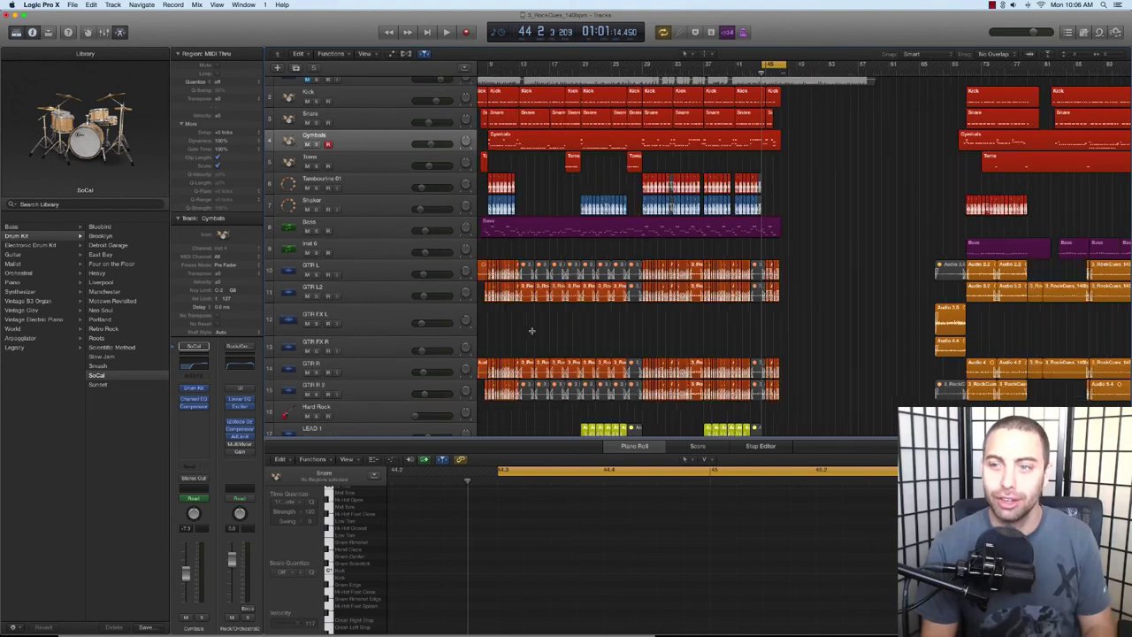